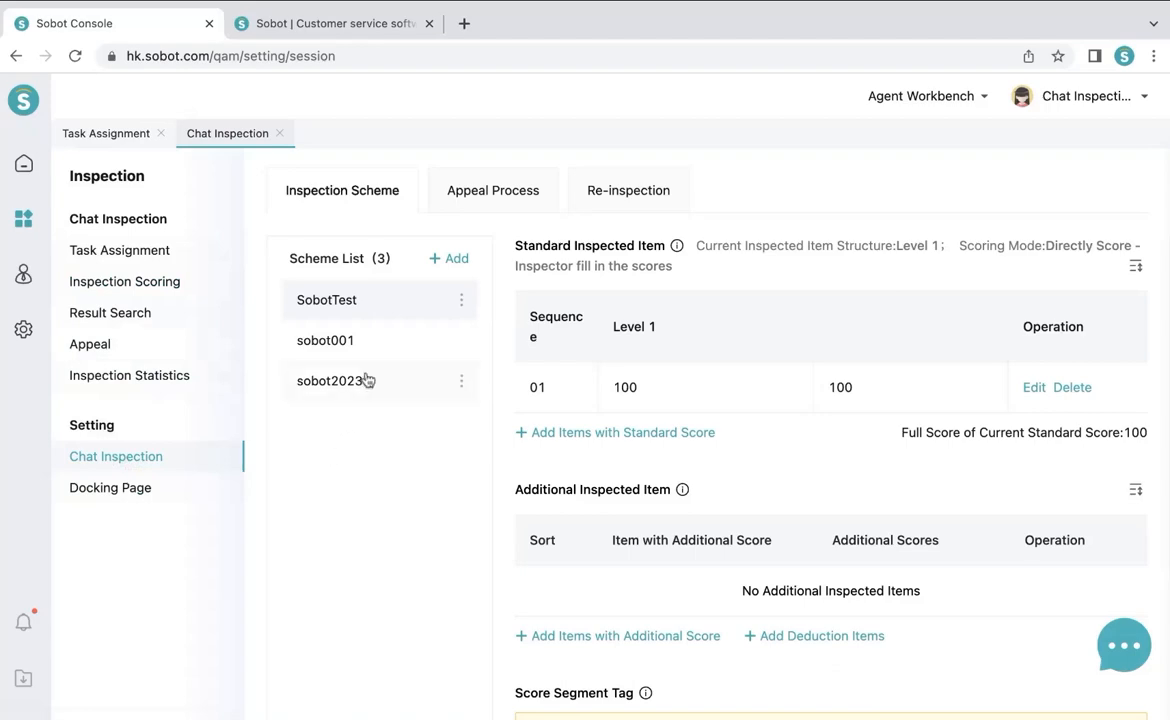
Add an inspection scheme named sobot0001 with the Level 1 item structure and Directly Score mode, and save it
left_click(449, 258)
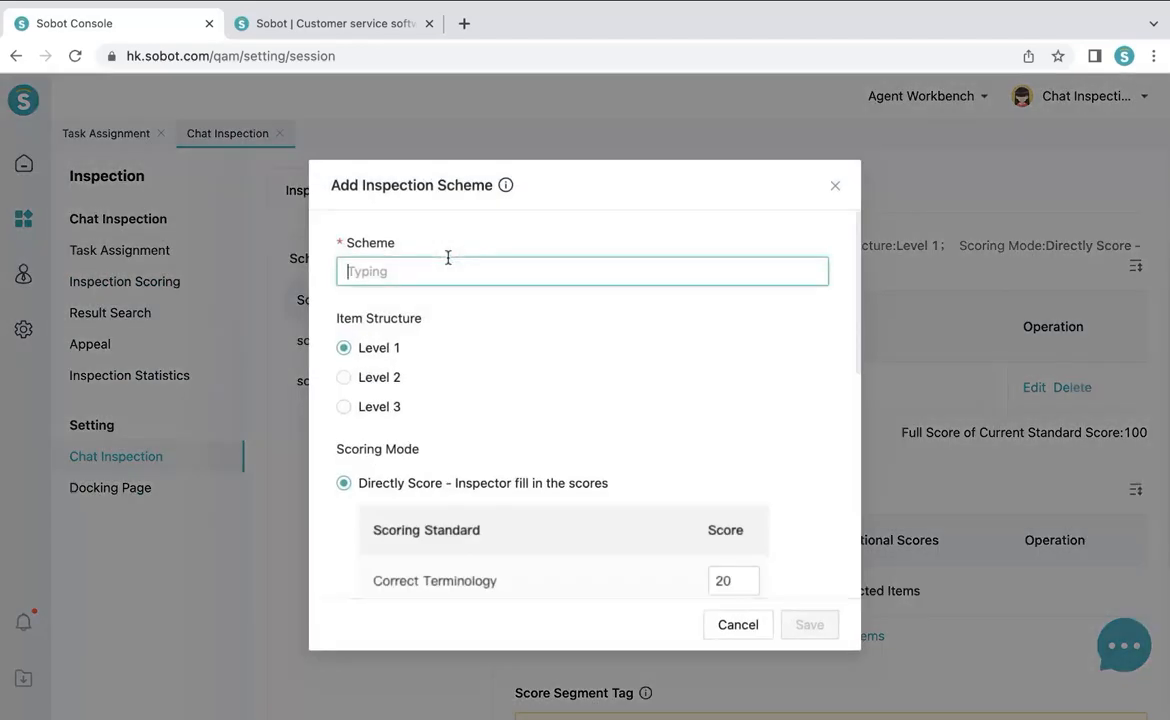
type("sobot")
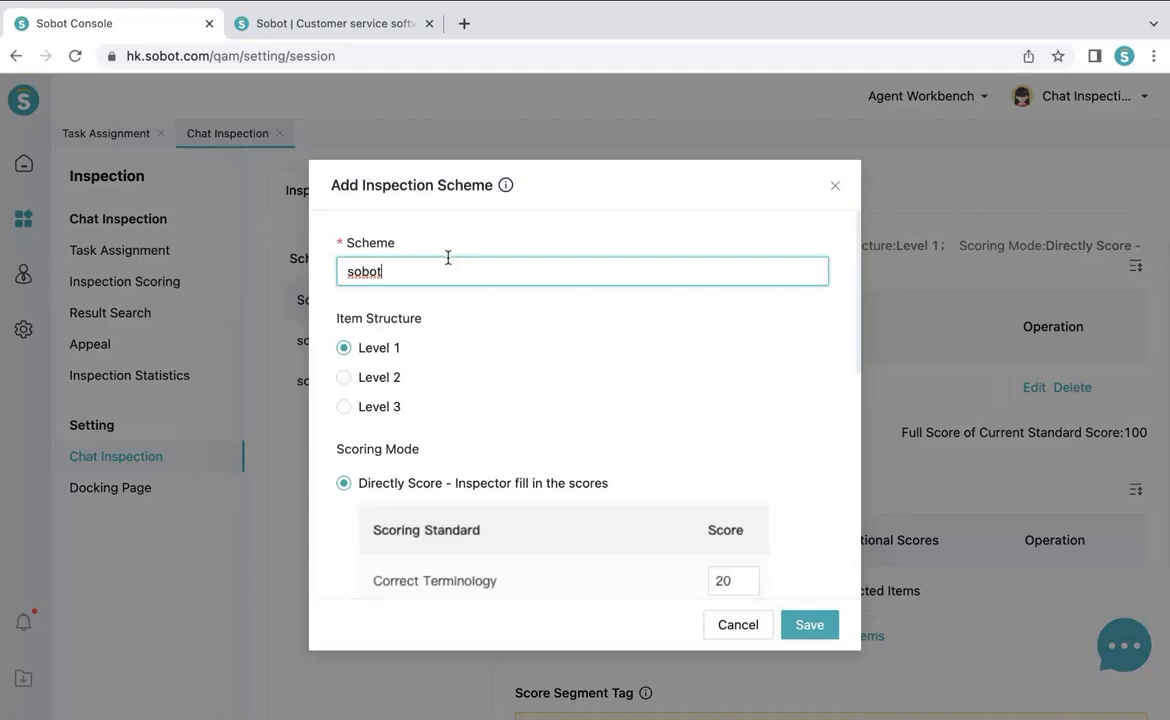
type("0001")
left_click(461, 366)
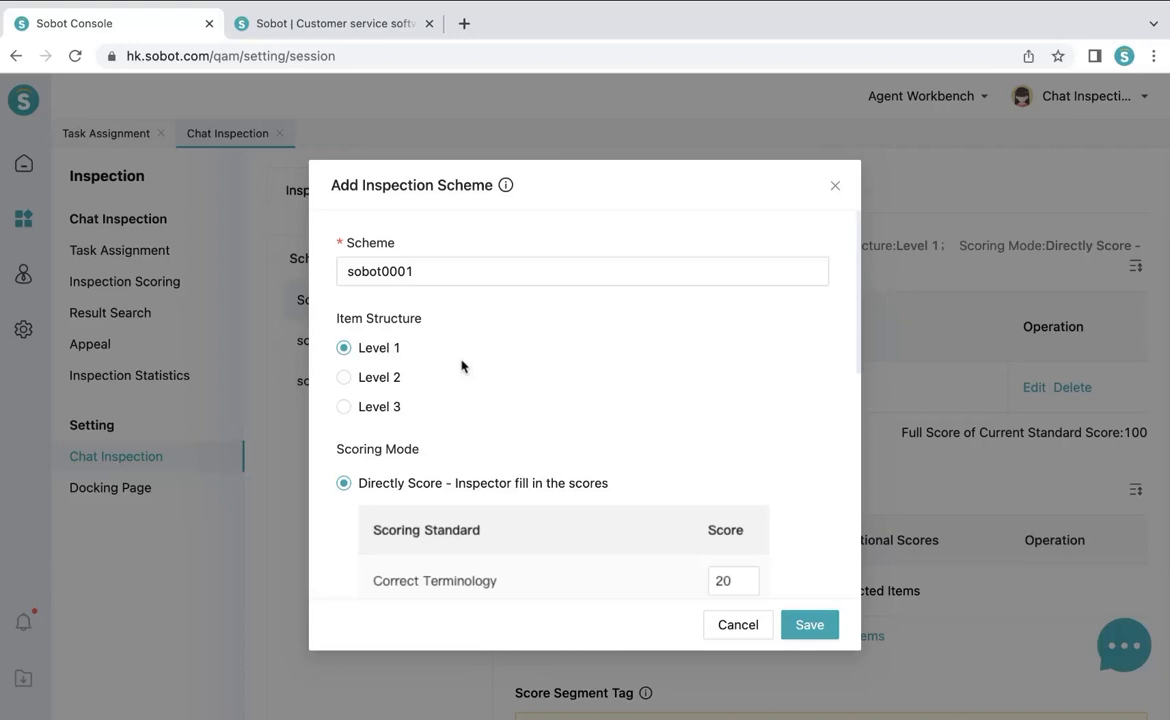
scroll(462, 366, "down", 3)
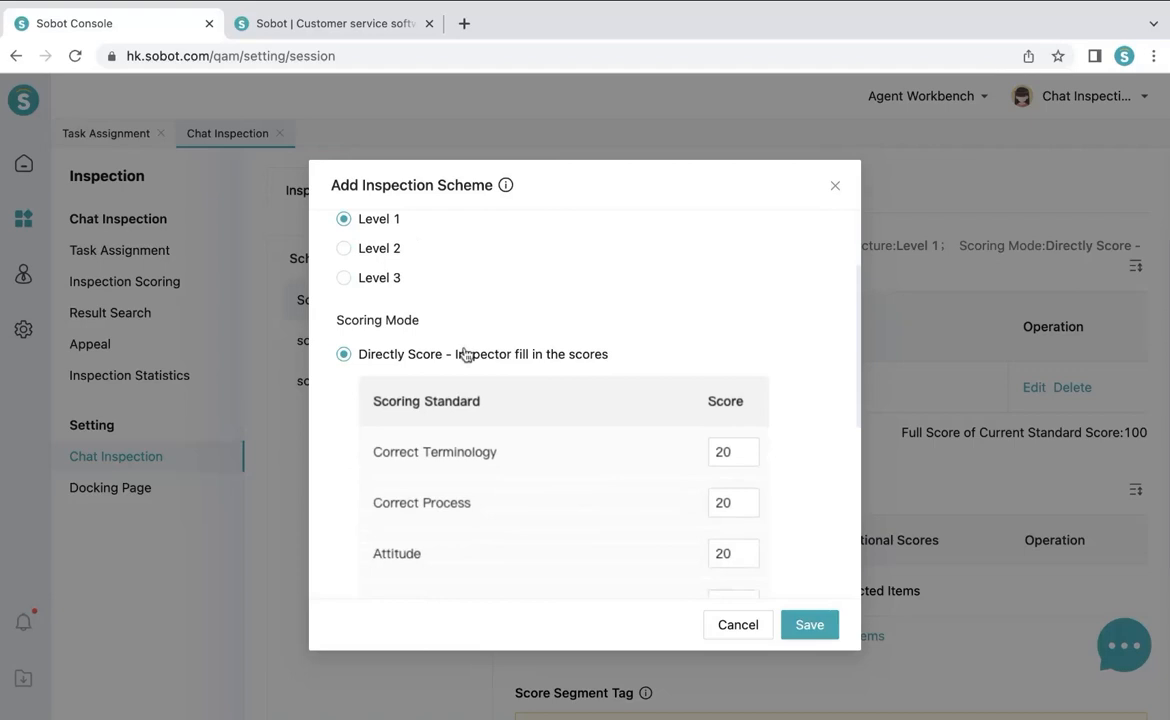
scroll(464, 354, "up", 2)
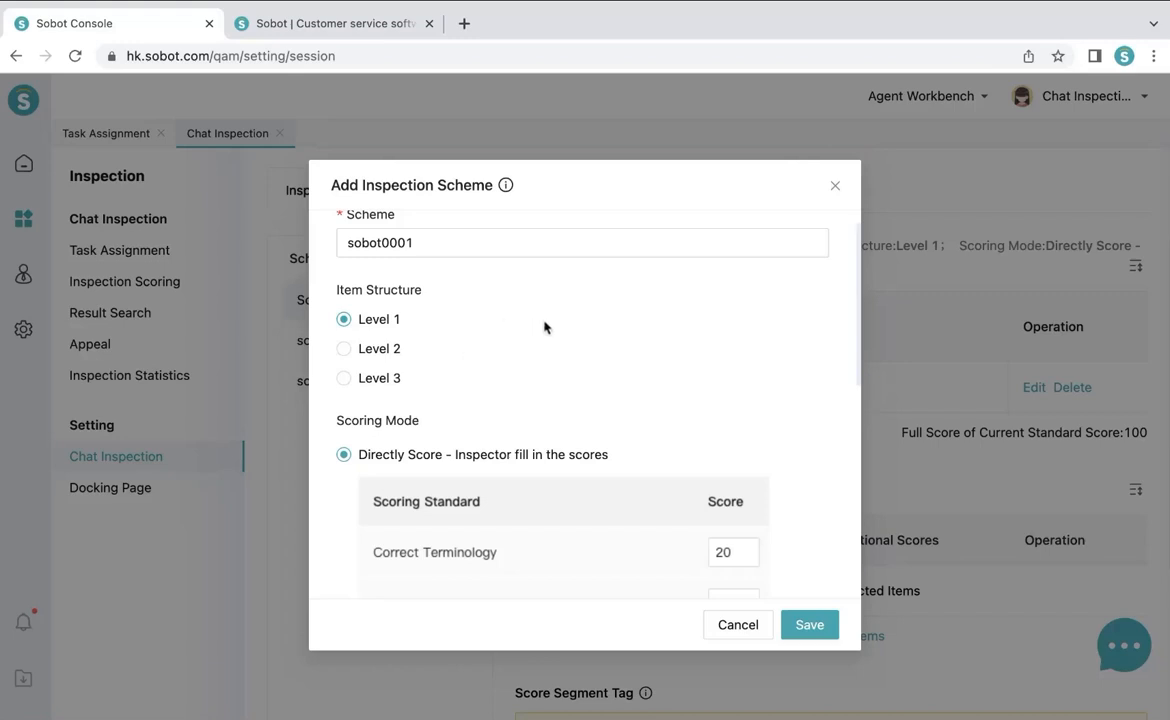
scroll(543, 329, "down", 3)
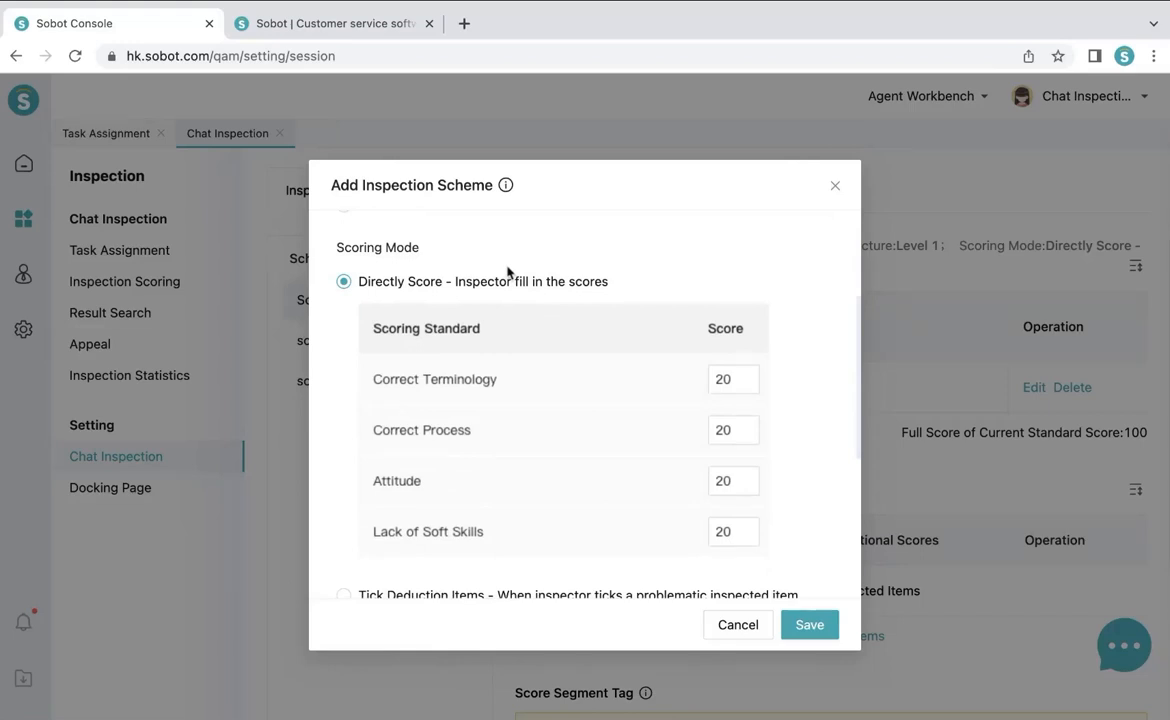
scroll(452, 384, "down", 3)
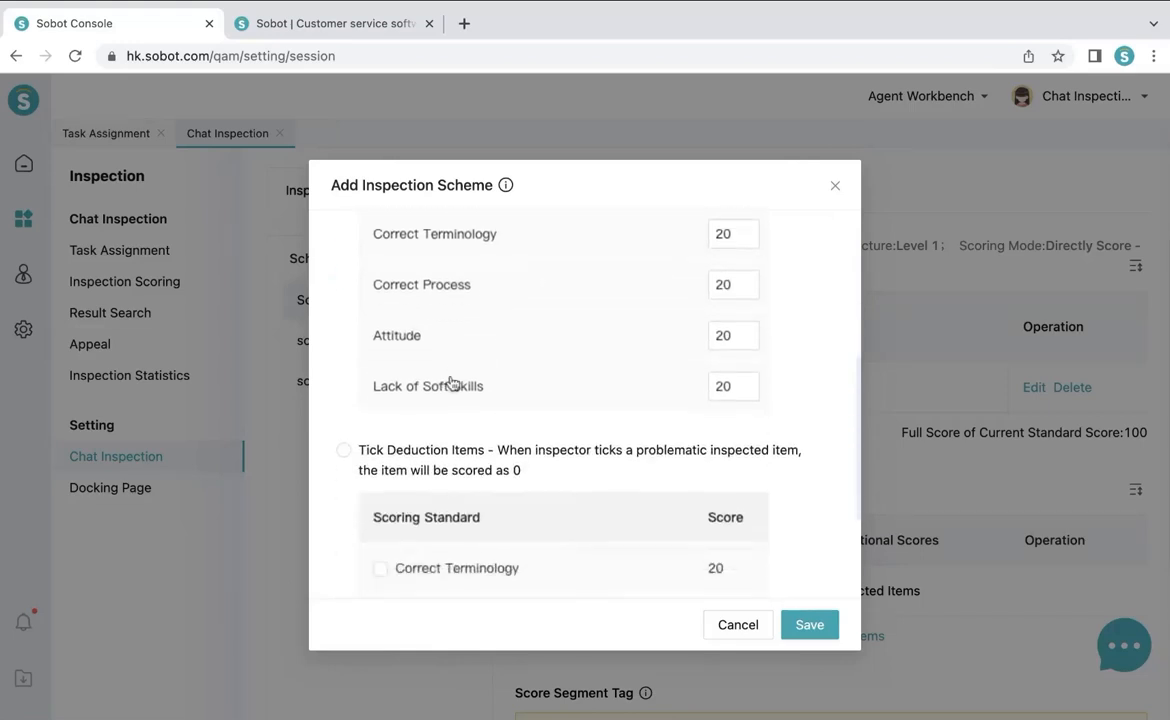
scroll(431, 435, "down", 2)
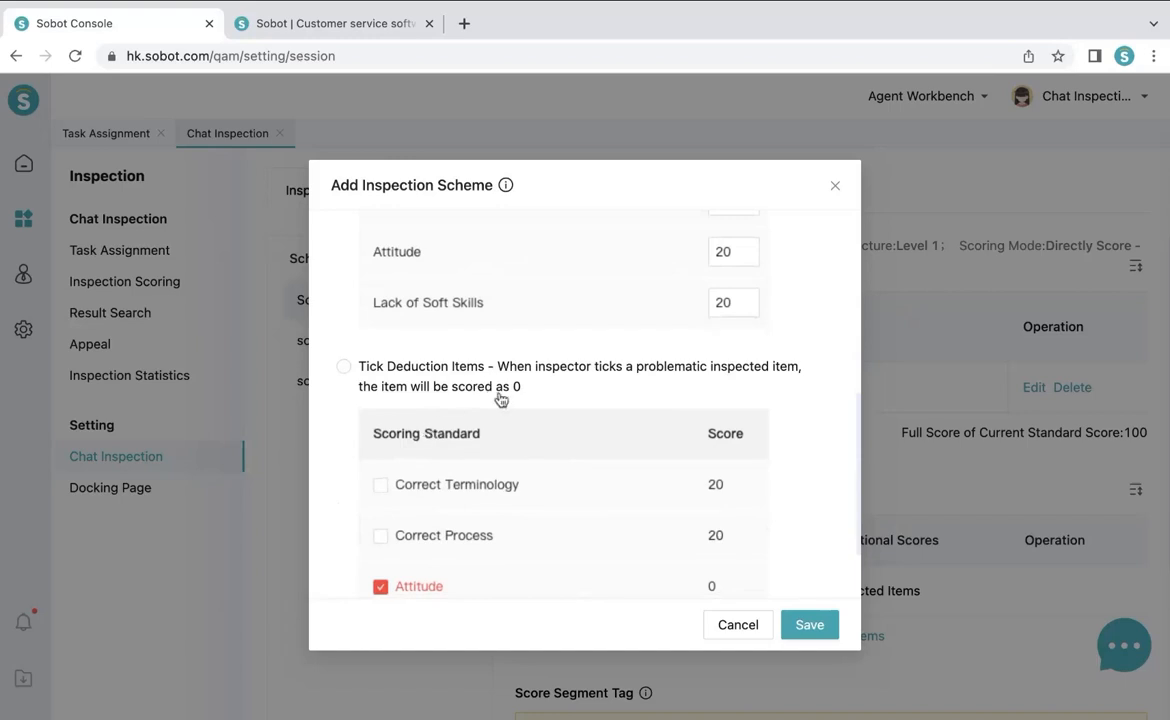
scroll(500, 400, "down", 1)
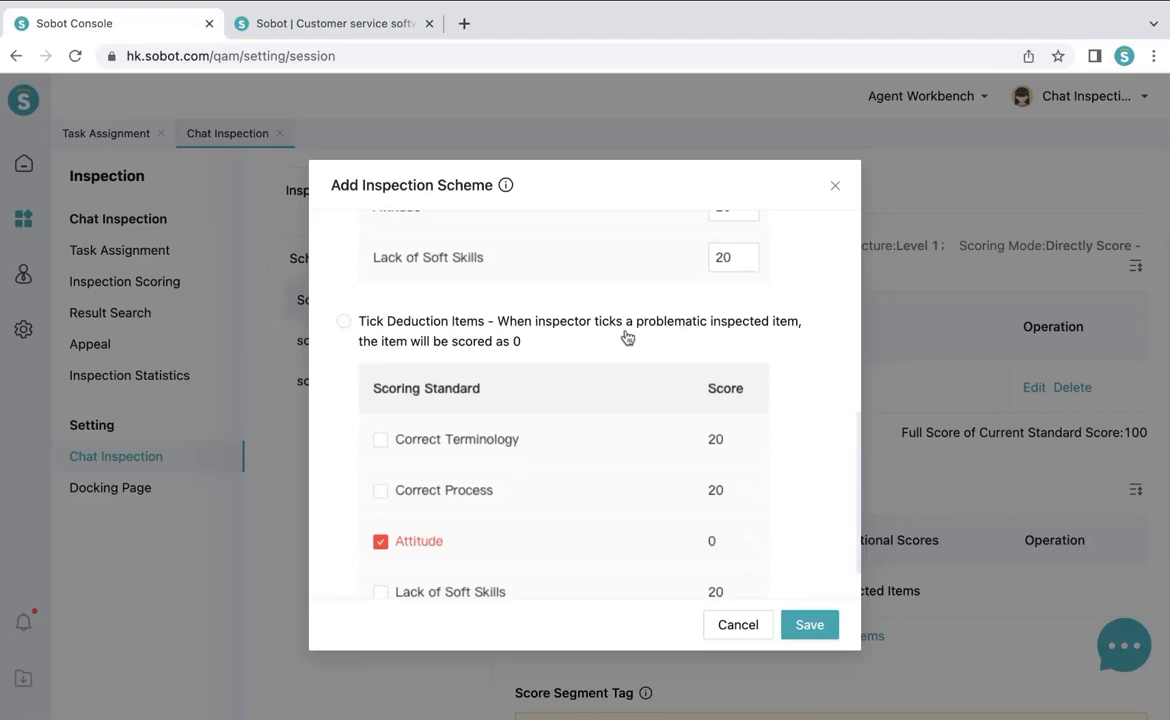
scroll(621, 449, "up", 10)
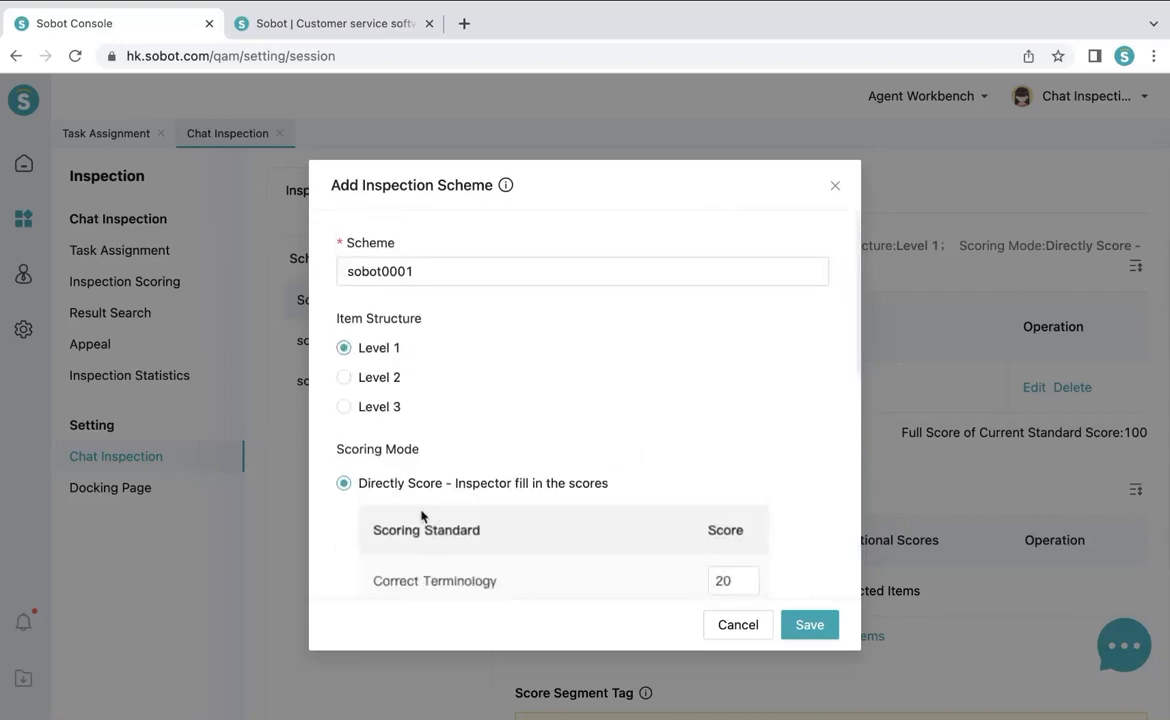
left_click(805, 625)
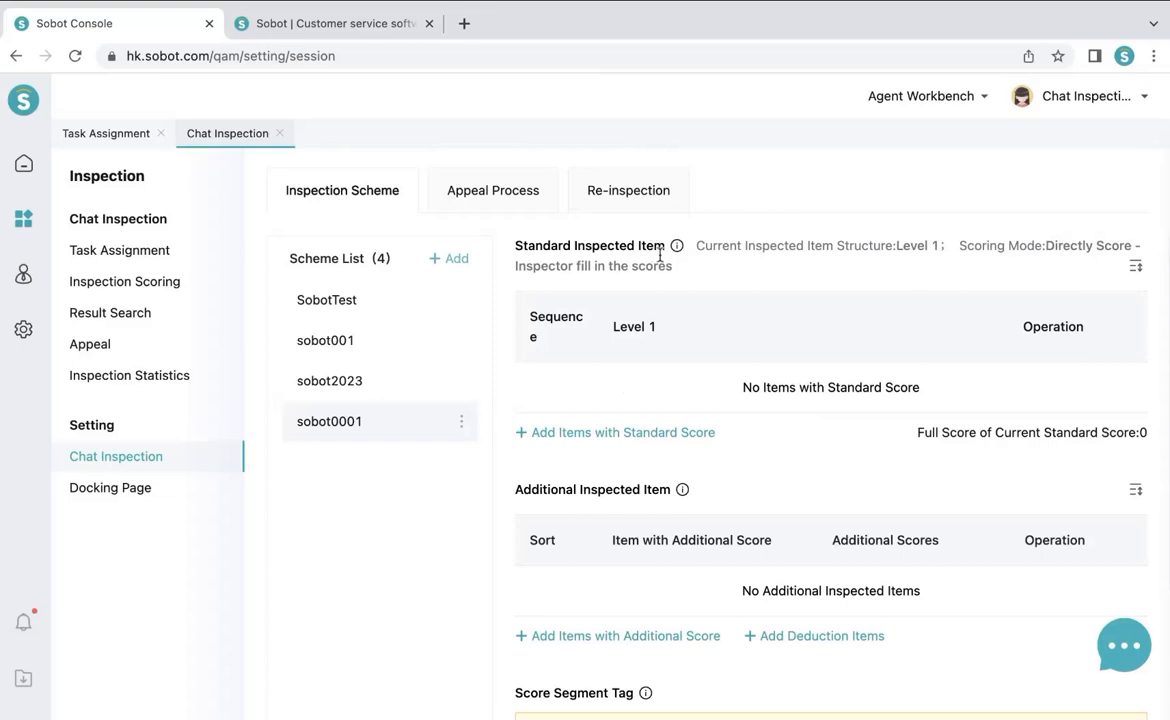
Add a standard-score item "welcome speech" with a score of 10 to the sobot0001 scheme and save it
scroll(530, 420, "down", 1)
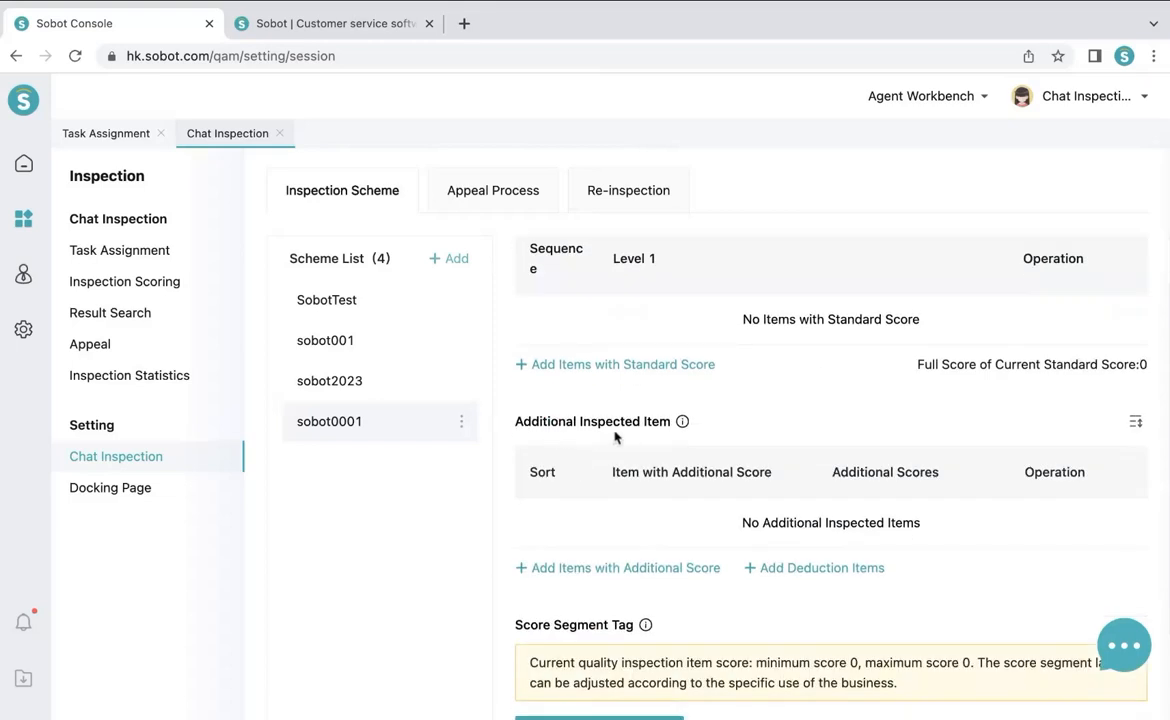
scroll(628, 433, "down", 2)
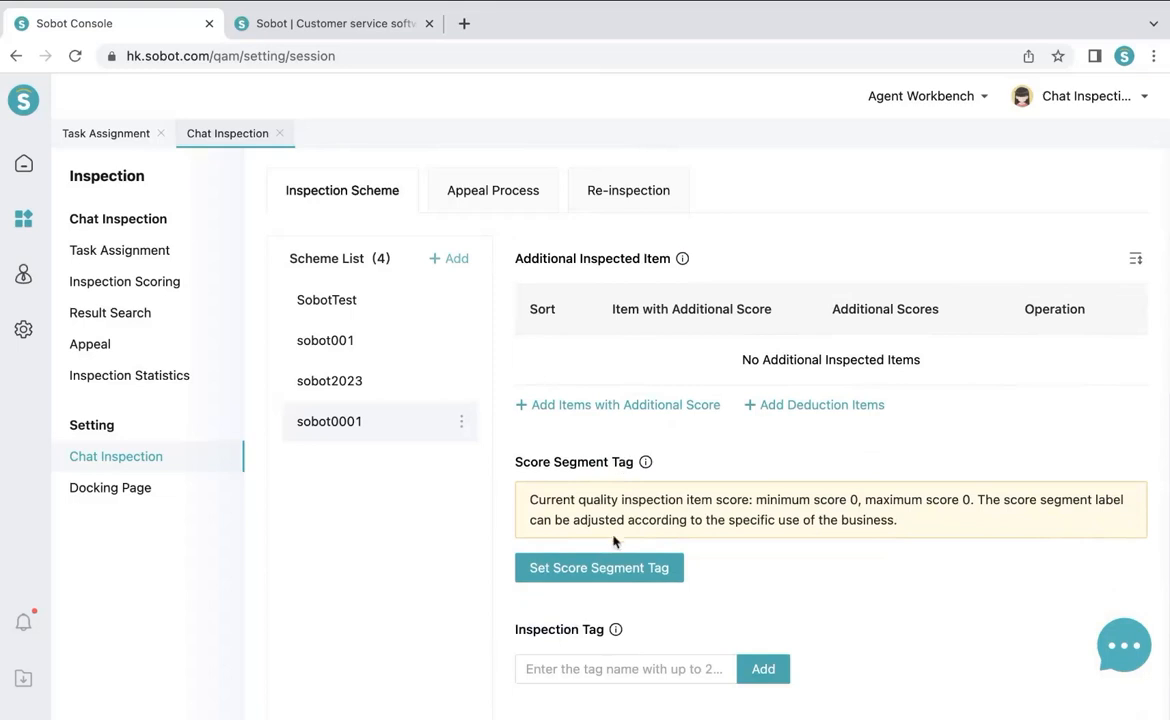
scroll(617, 538, "up", 3)
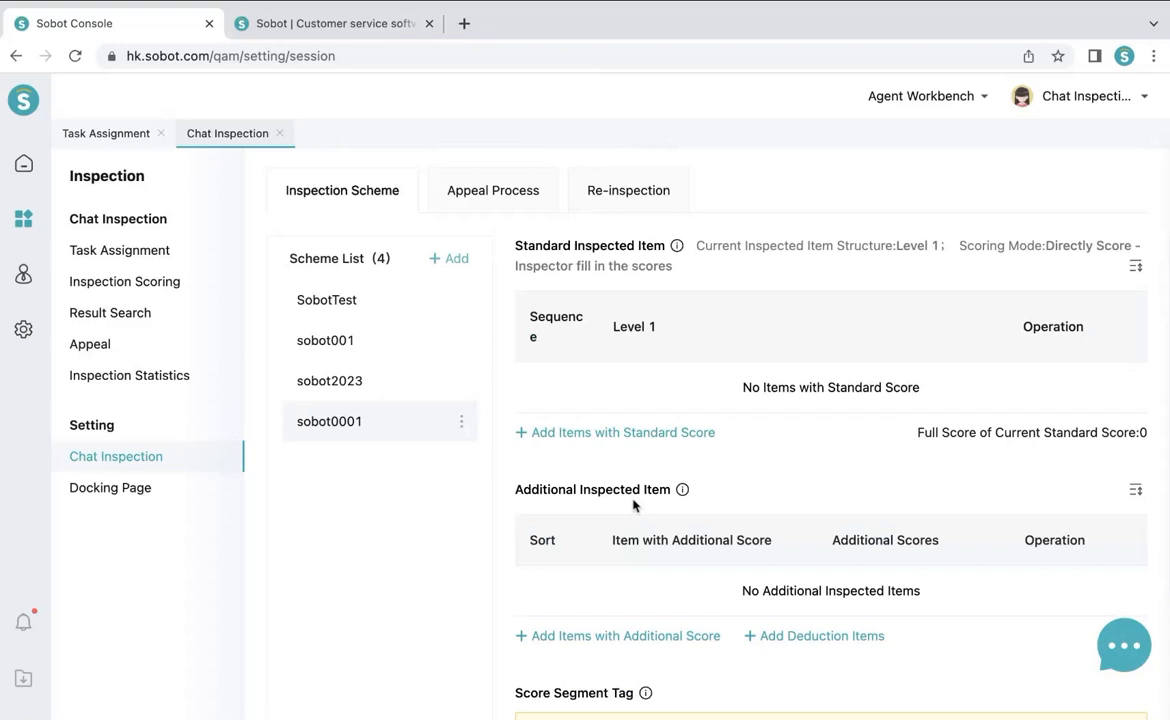
left_click(606, 433)
type("welcom")
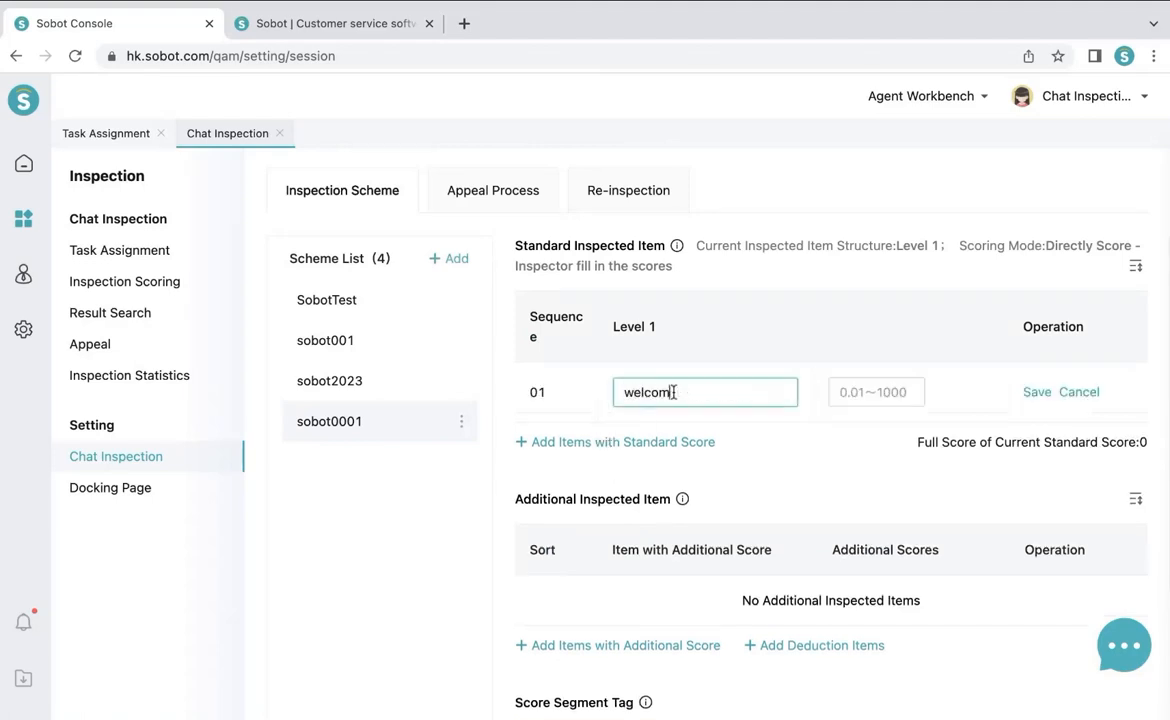
type("e speech")
left_click(845, 393)
type("10")
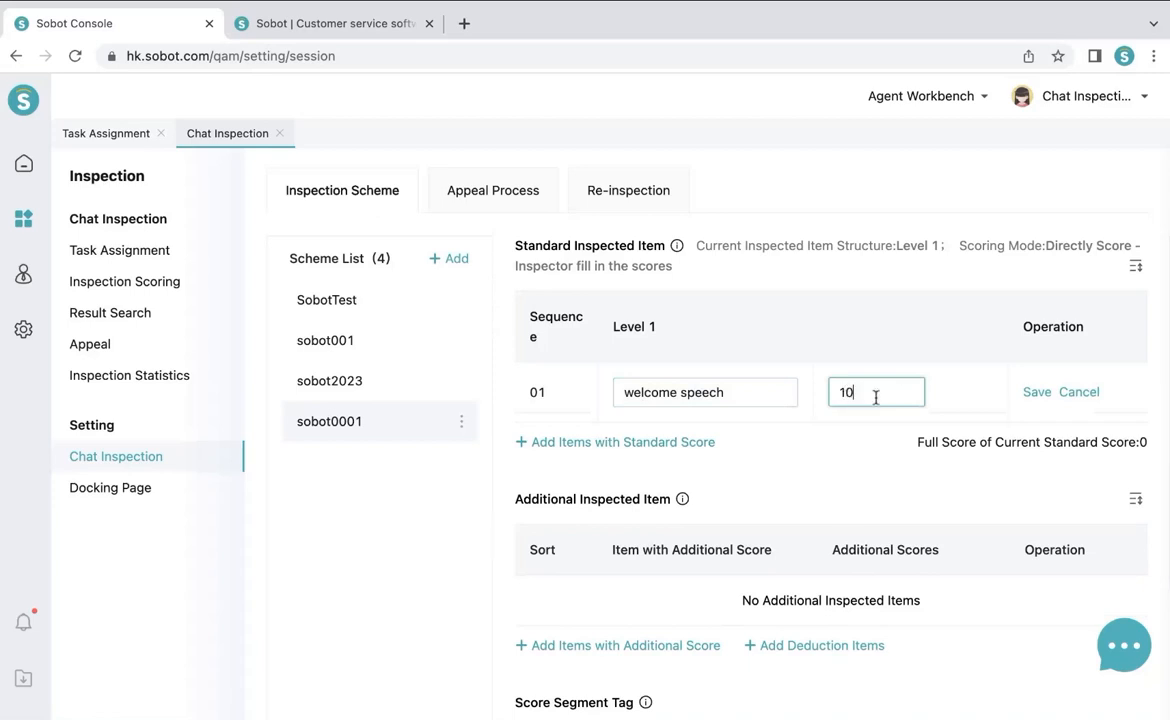
left_click(1038, 394)
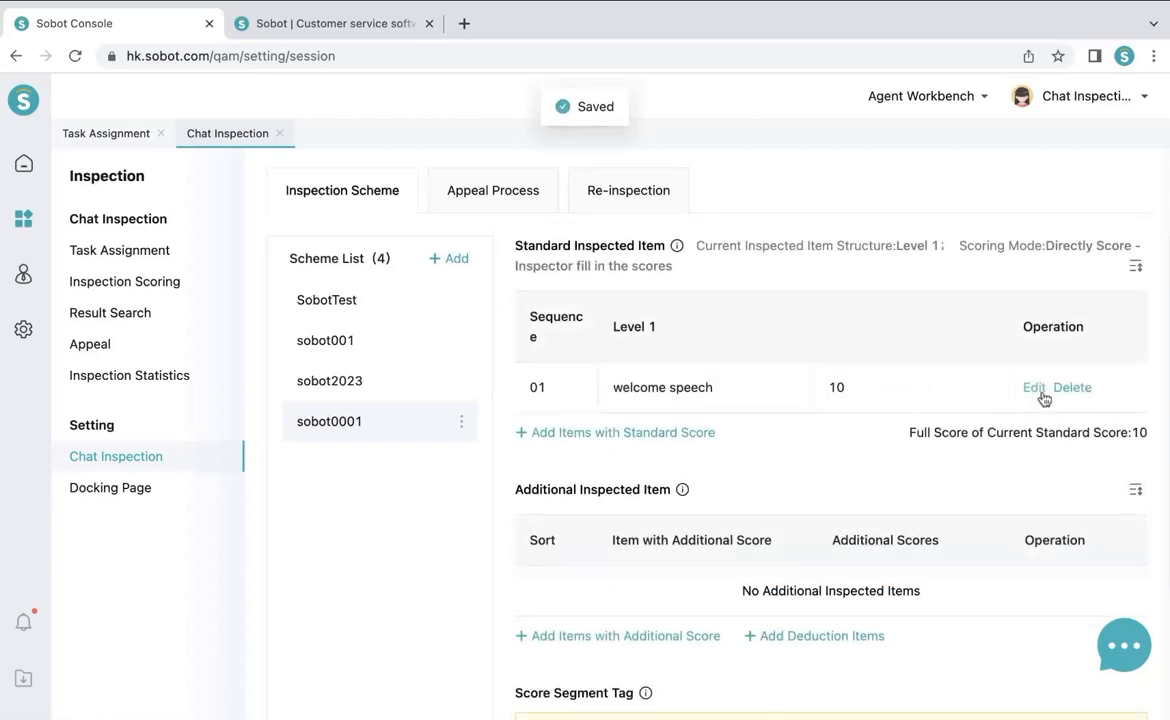
Add a second standard-score item "correct answer" with a score of 20 and save it
left_click(625, 433)
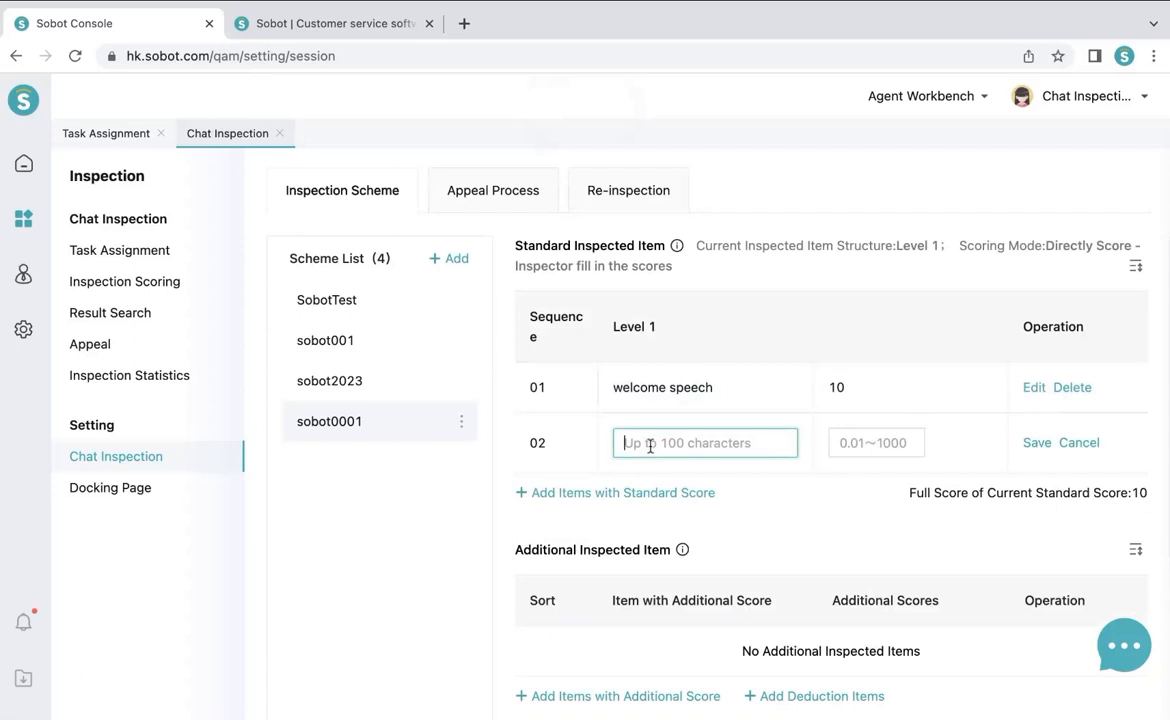
type("correct")
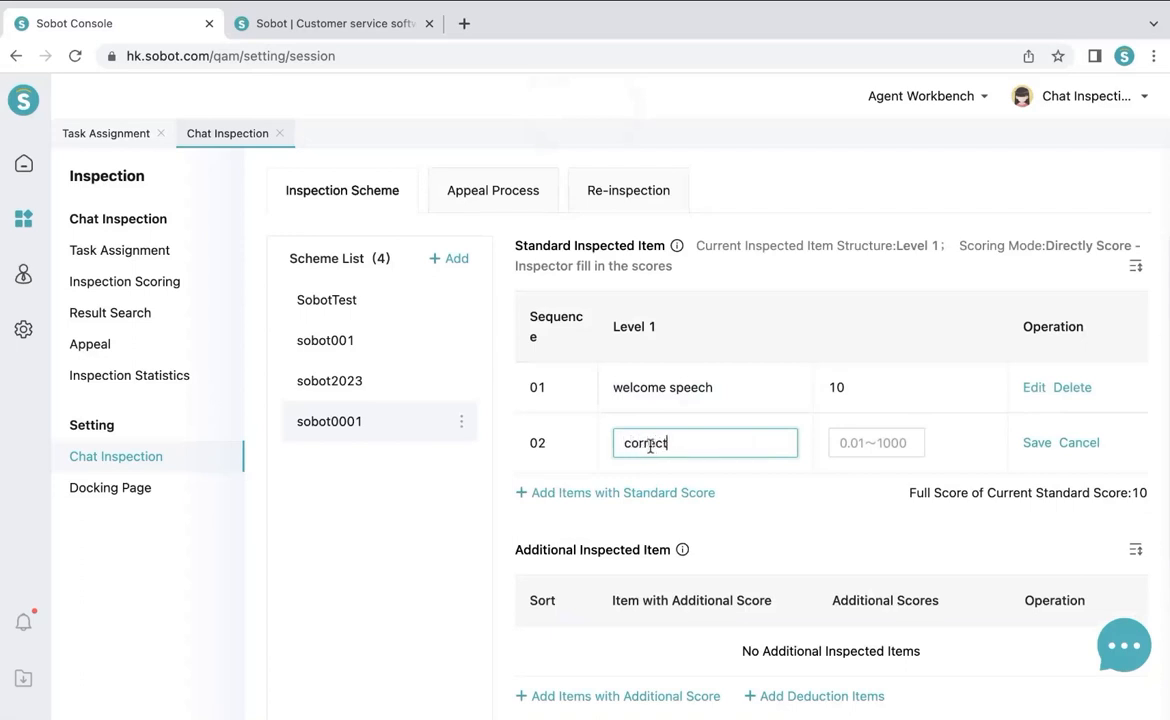
type(" answer")
left_click(842, 442)
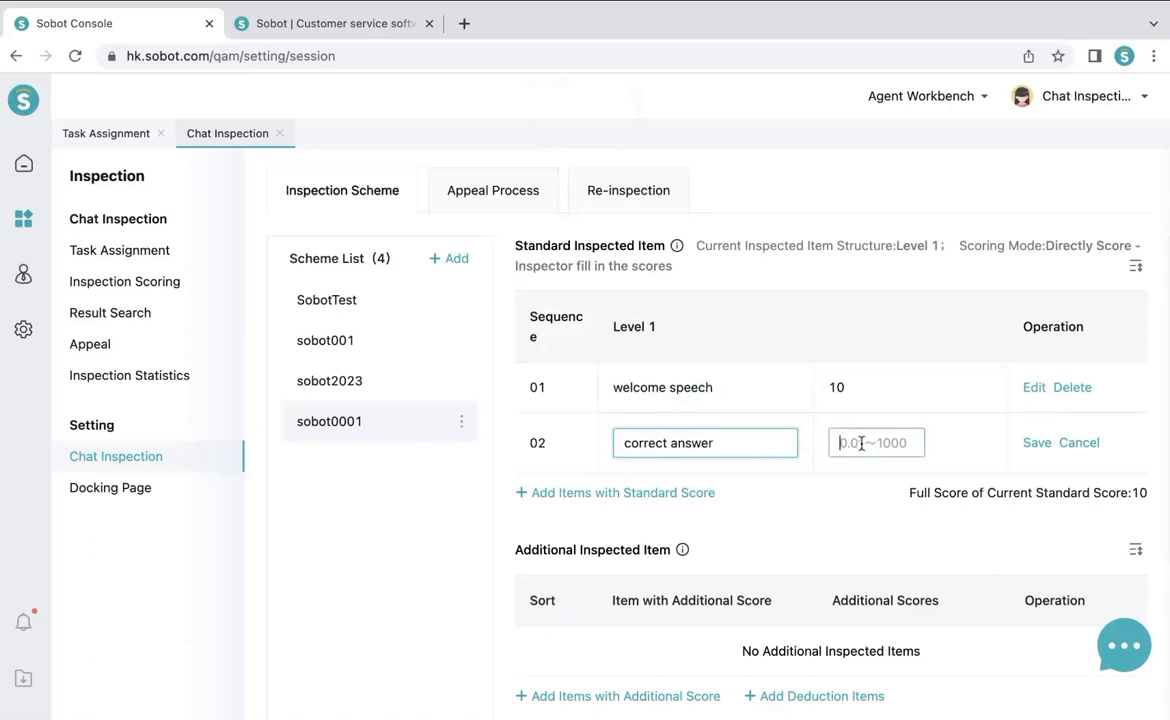
type("20")
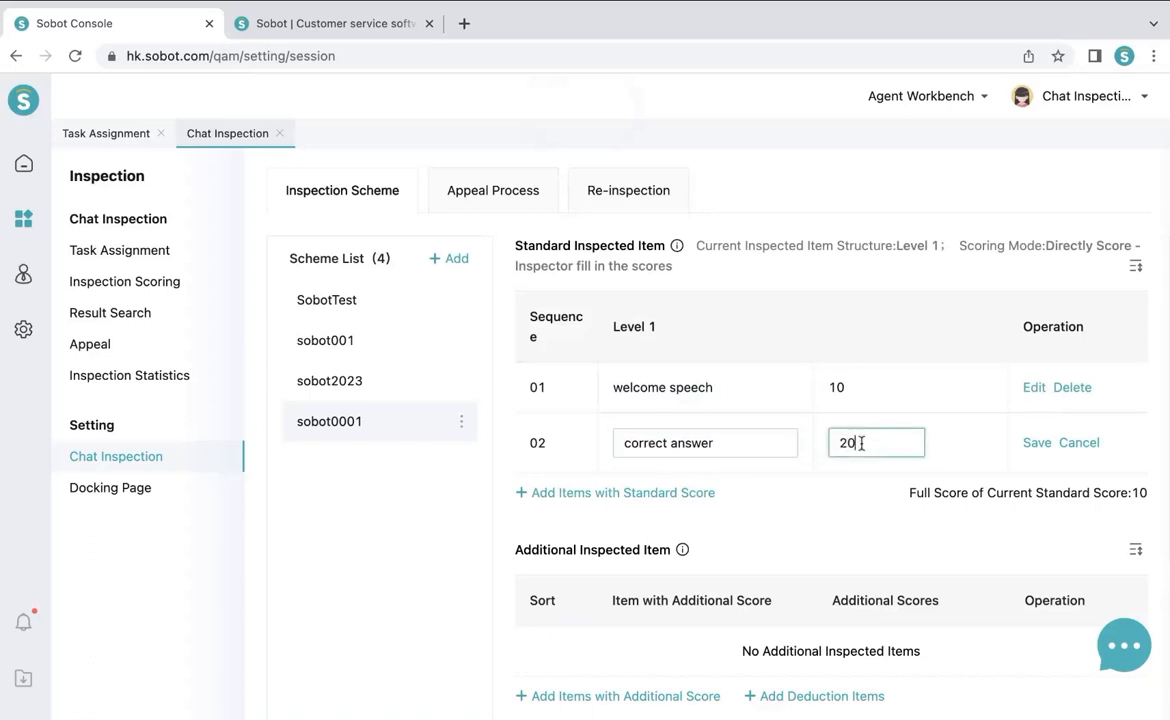
left_click(1036, 443)
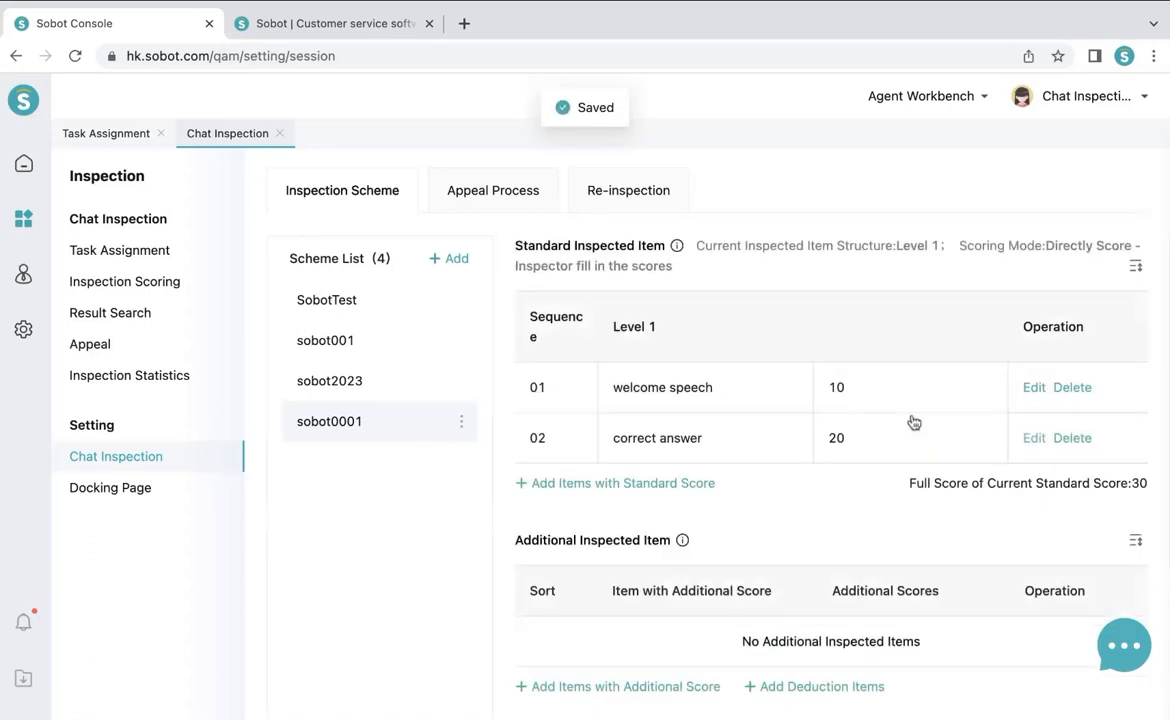
Add a third standard-score item "conclusion" with a score of 10 and save it
left_click(679, 484)
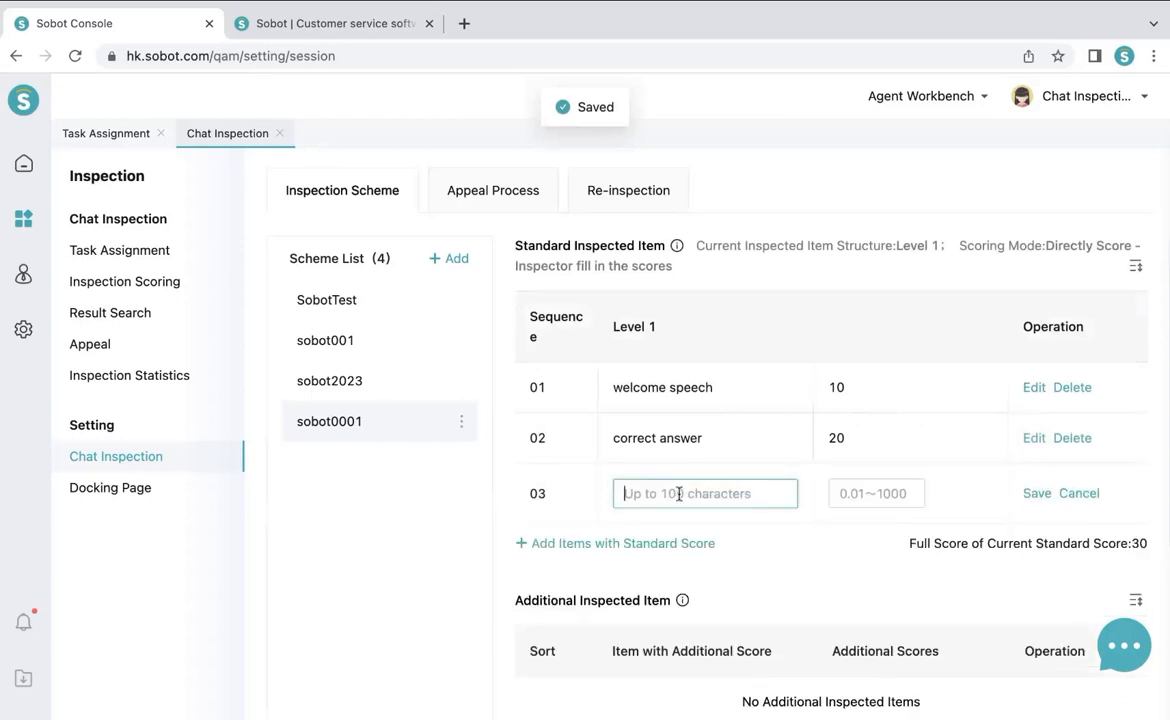
type("conclusion")
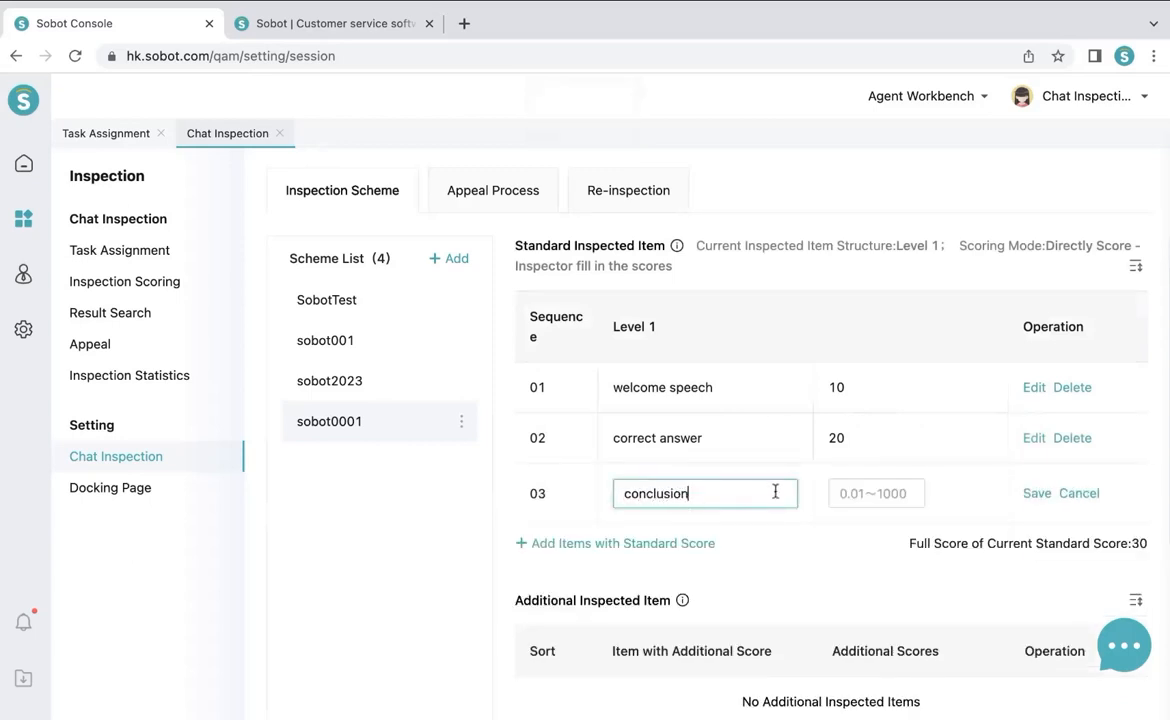
left_click(869, 500)
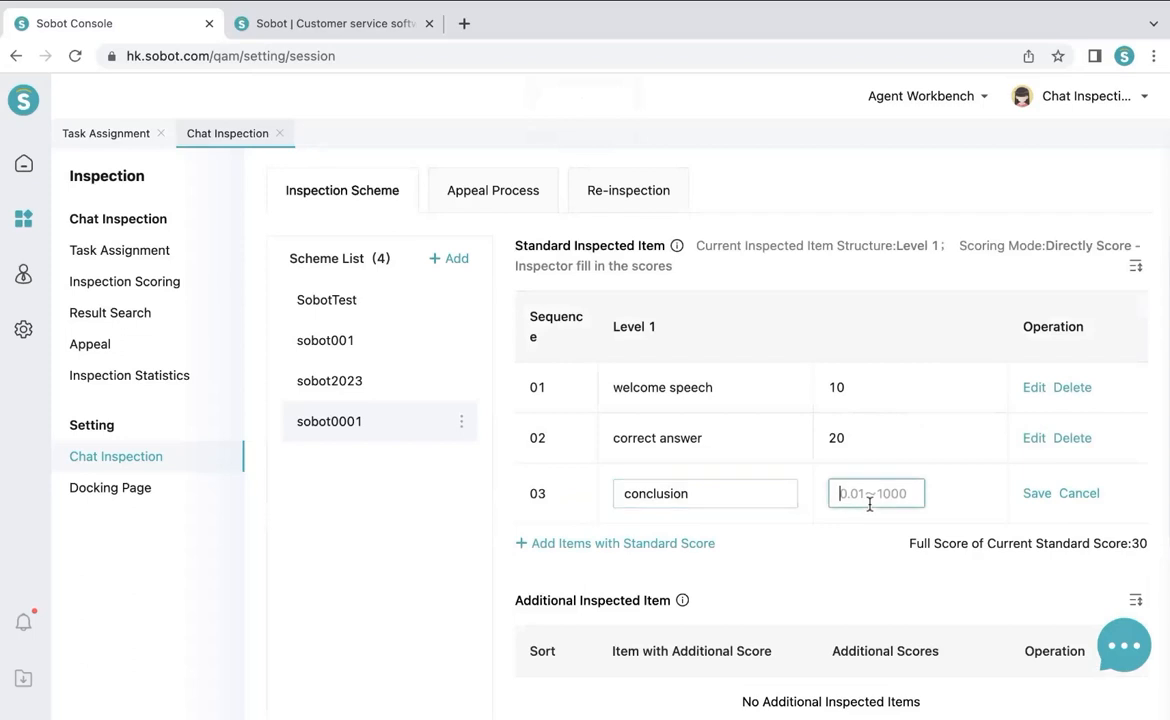
type("10")
left_click(1042, 496)
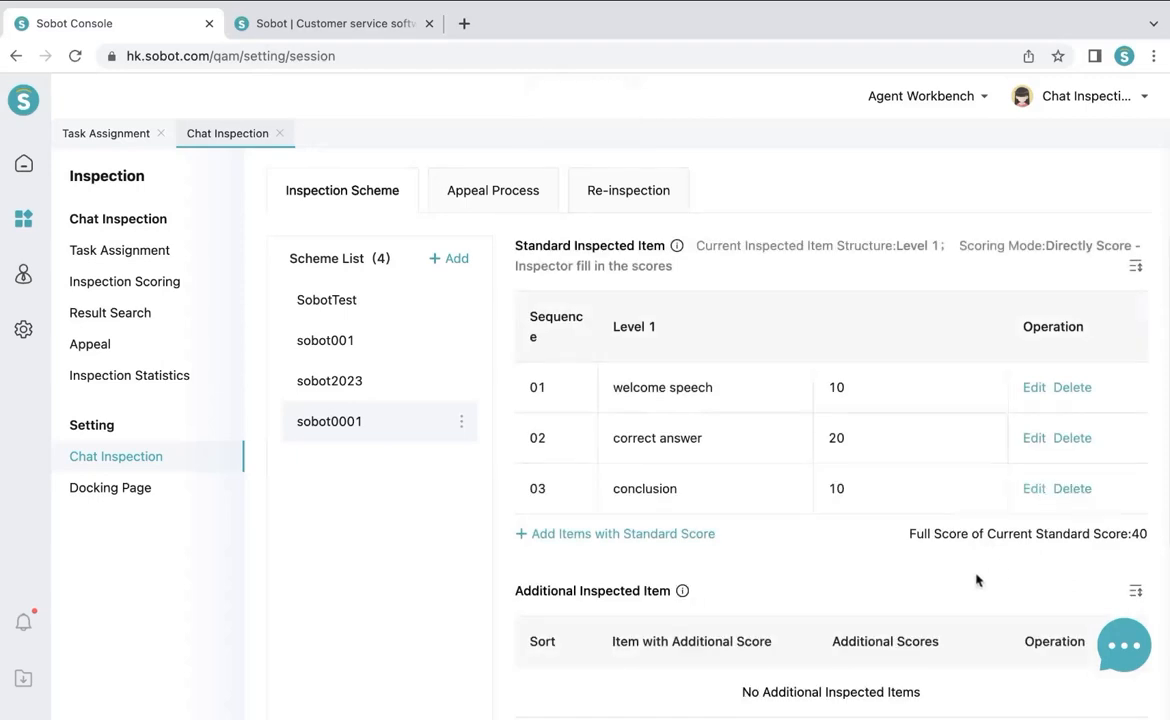
Add an additional-score item "good review" worth up to 10 points under Additional Inspected Item and save it
scroll(976, 580, "down", 1)
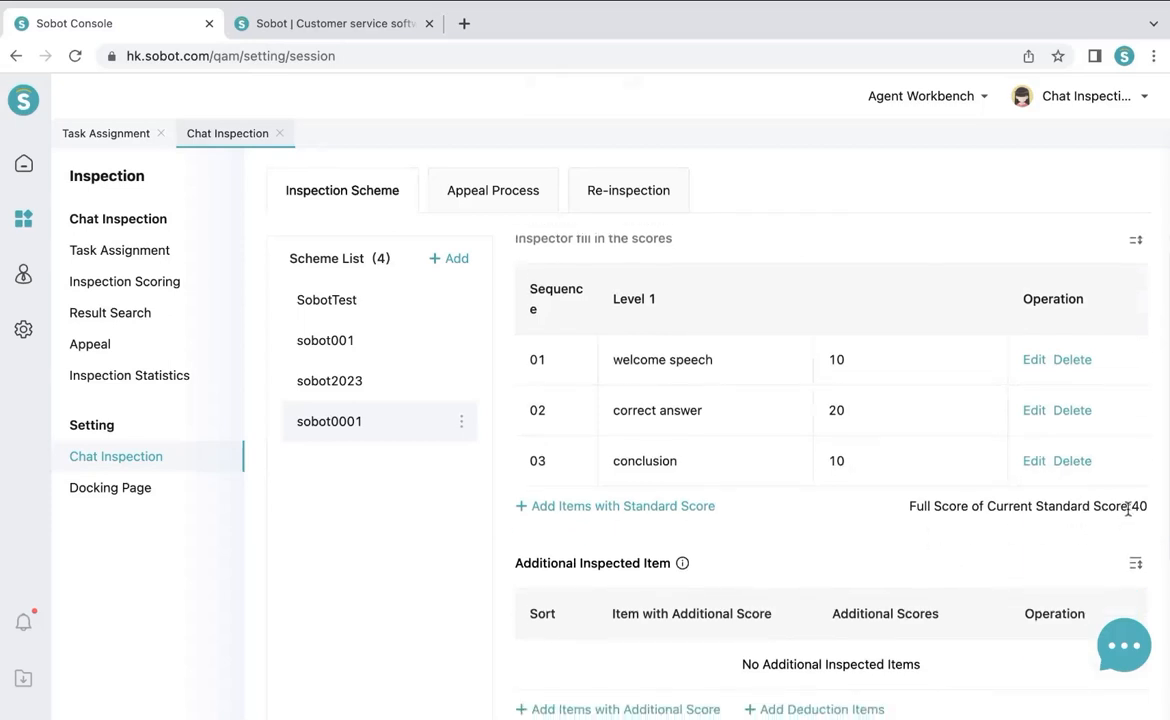
left_click_drag(1128, 508, 906, 506)
left_click(751, 542)
scroll(760, 537, "down", 1)
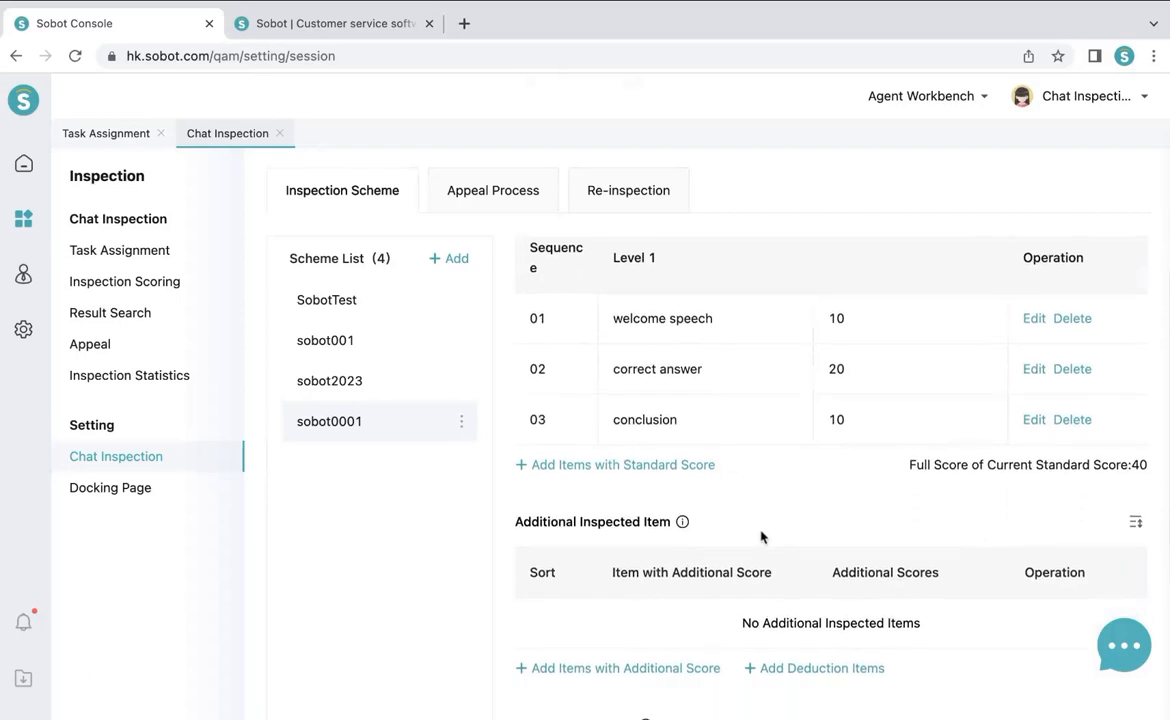
scroll(760, 537, "down", 4)
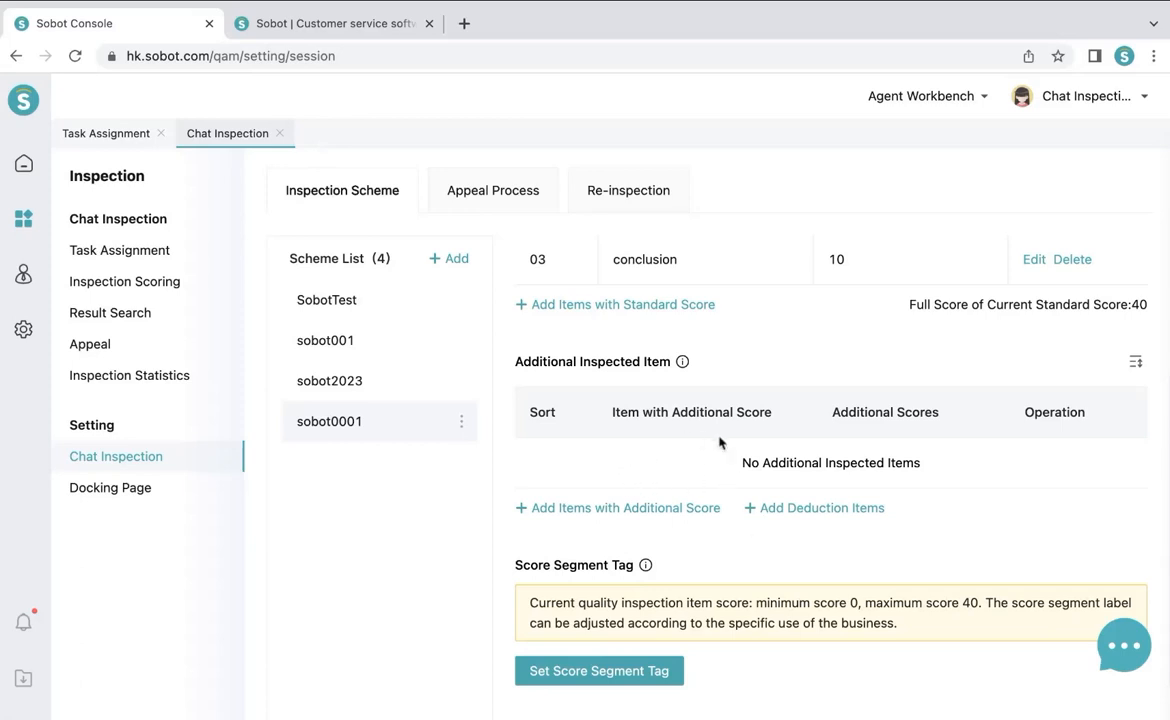
left_click(625, 506)
left_click(666, 462)
type("g")
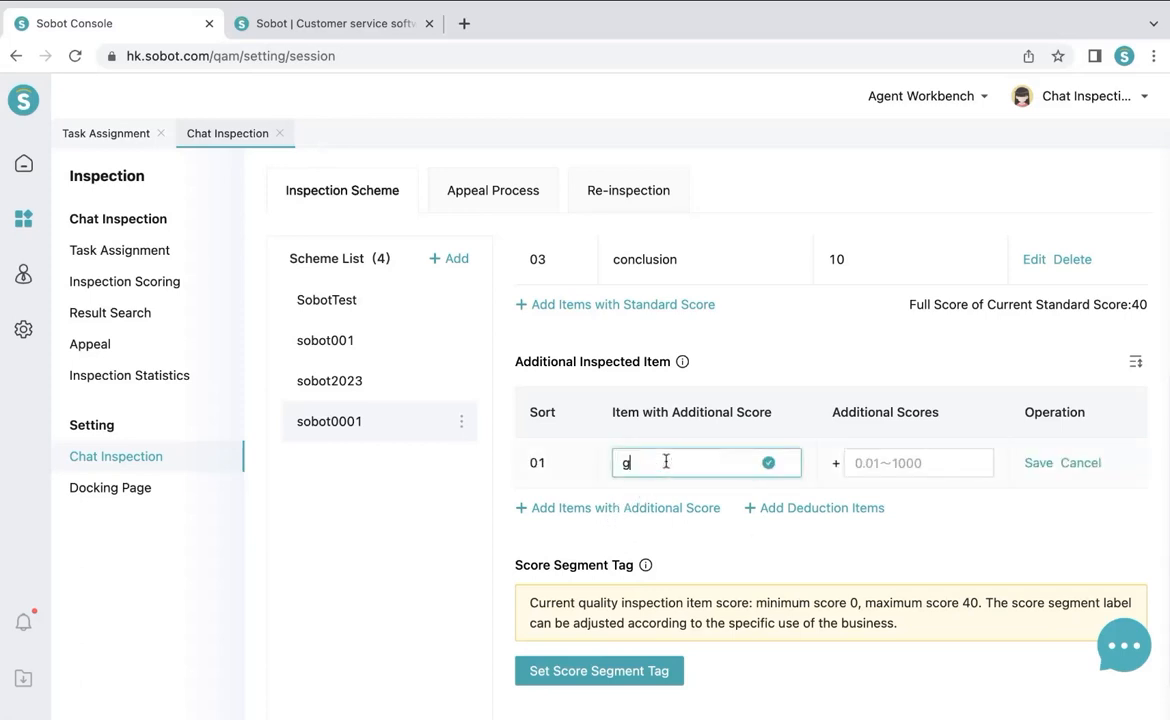
type("ood review")
left_click(880, 464)
type("10")
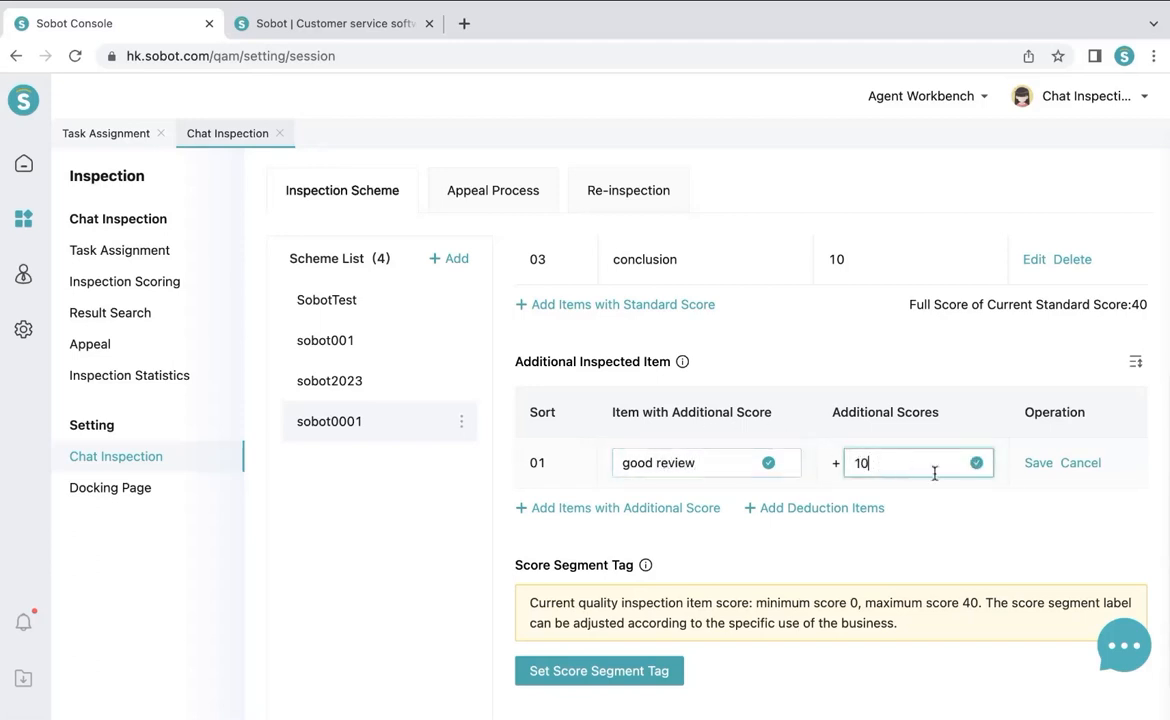
left_click(1038, 463)
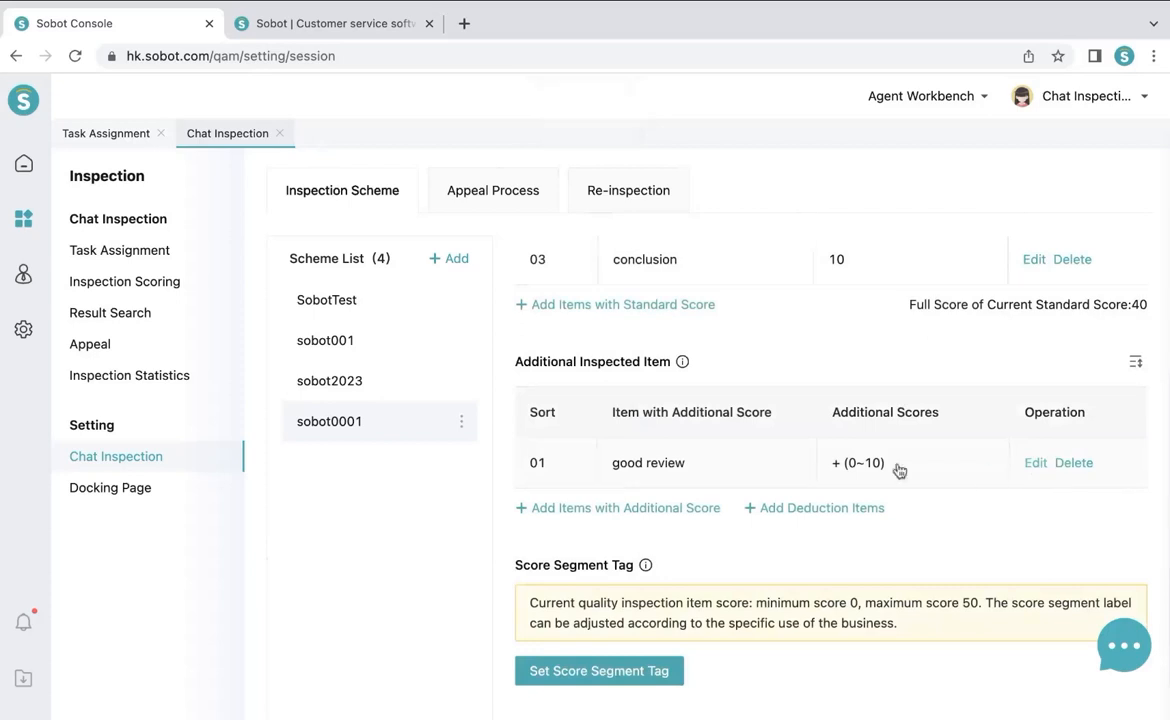
Add a deduction item "bad review" worth up to 10 points under Additional Inspected Item and save it
left_click(803, 512)
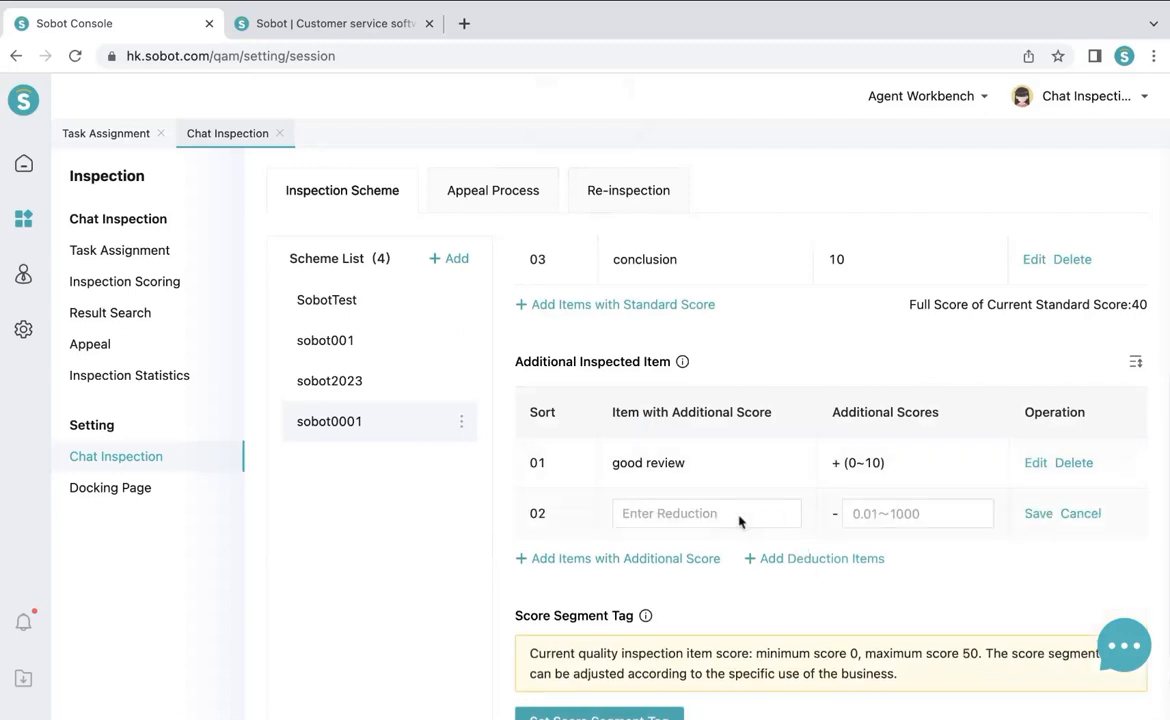
left_click(718, 514)
type("bad review")
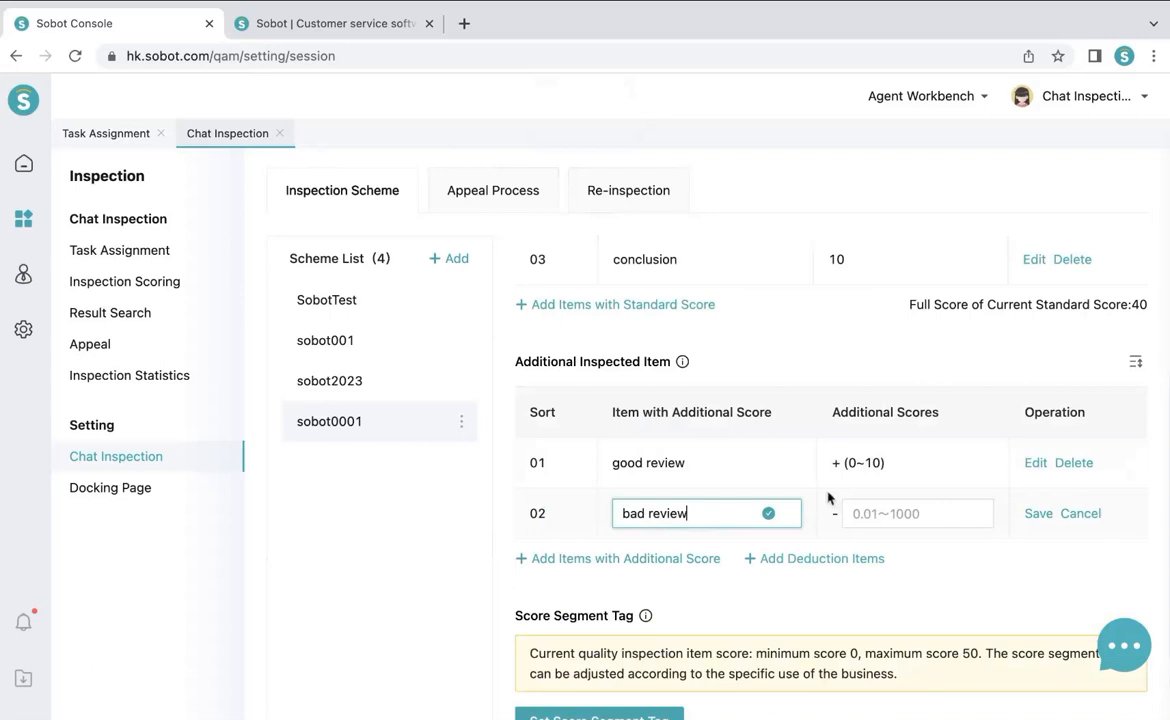
left_click(893, 513)
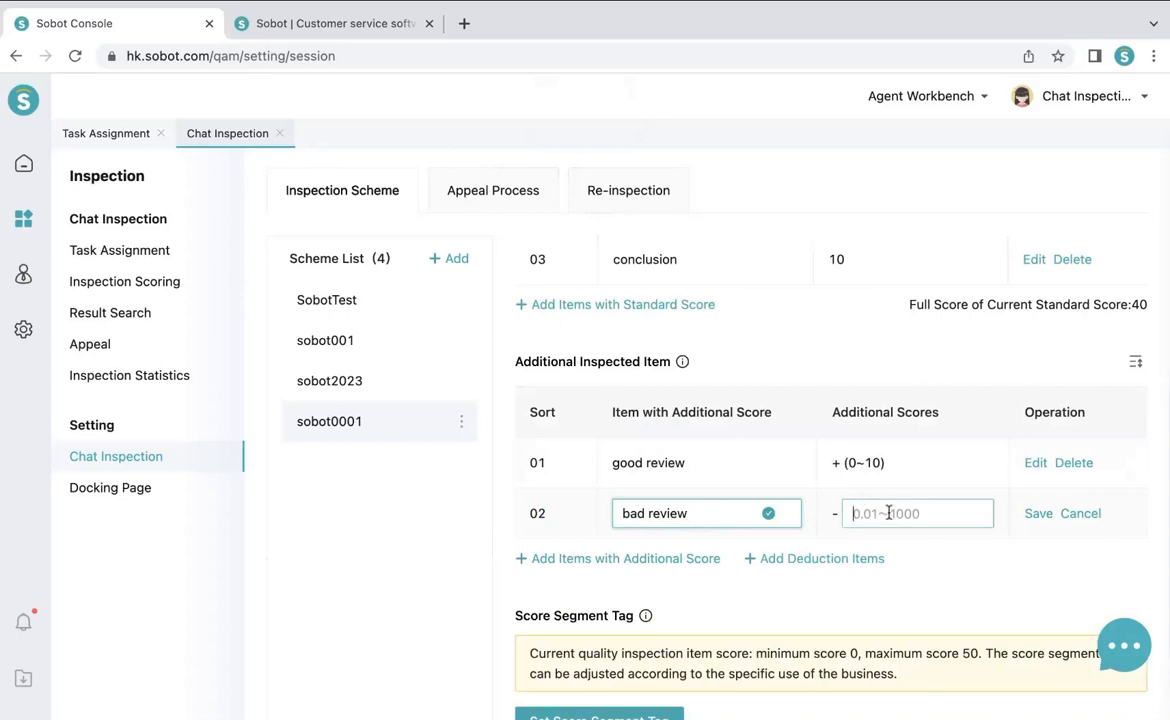
type("10")
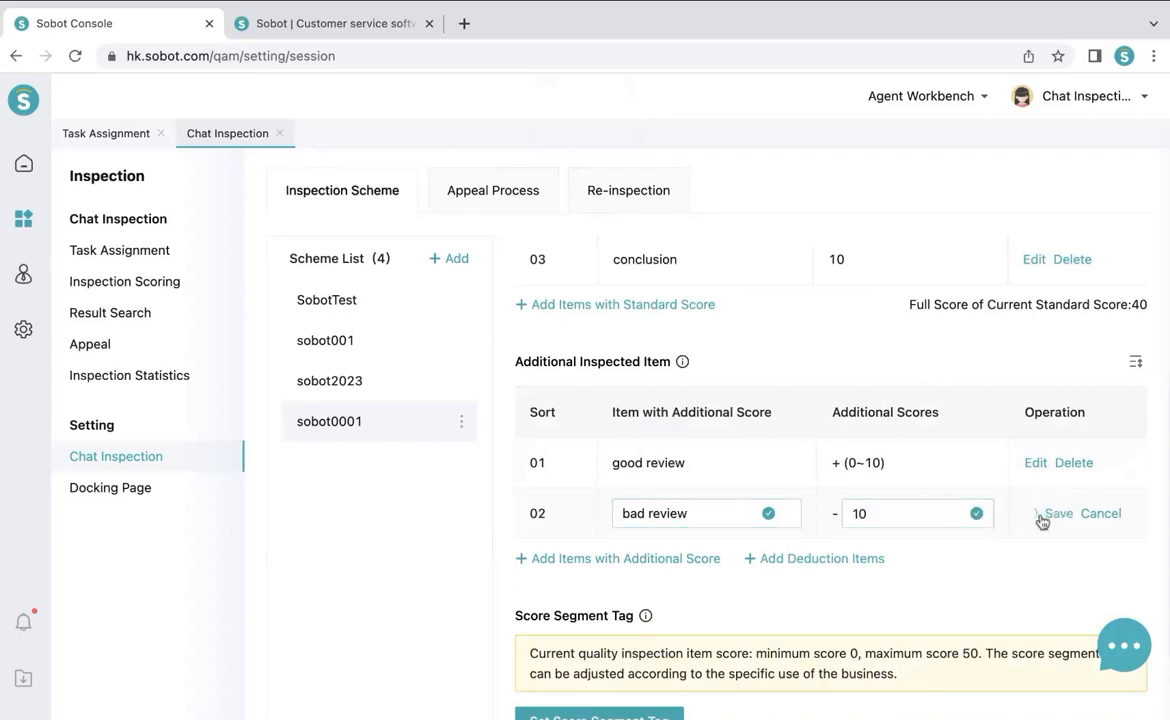
left_click(1040, 517)
scroll(910, 568, "up", 1)
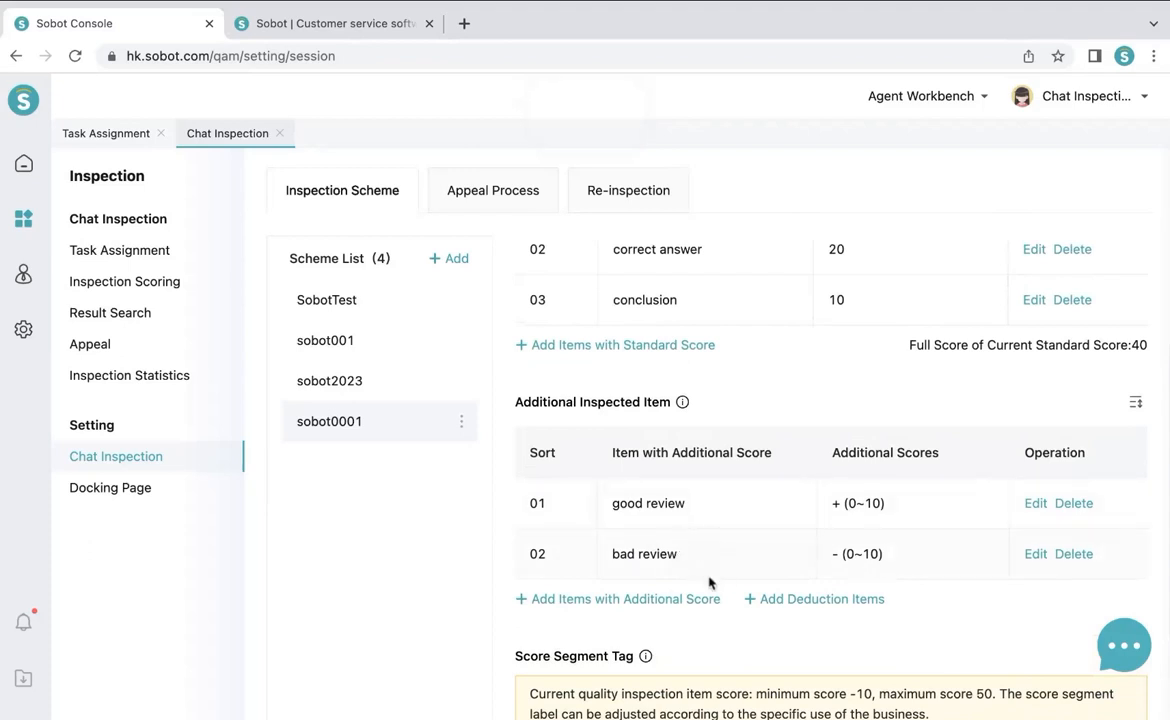
Set the number of score segment tags to 3 and label the first segment, scores below 50, as "pass"
scroll(710, 580, "down", 2)
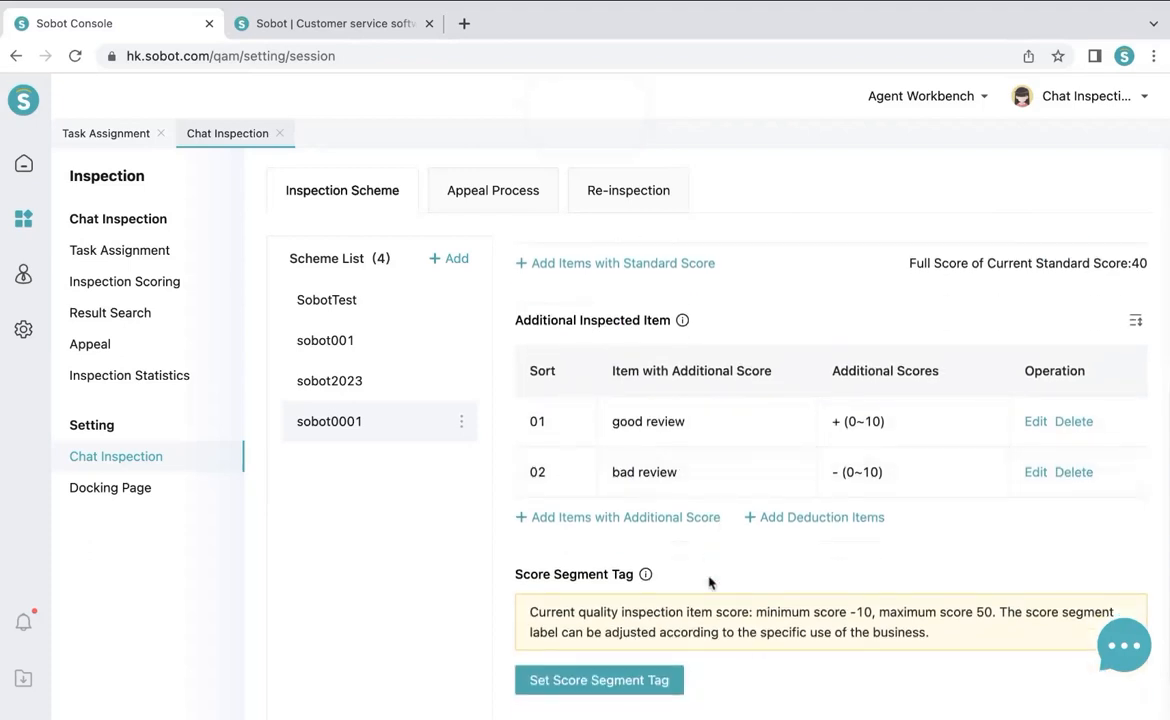
scroll(709, 582, "down", 3)
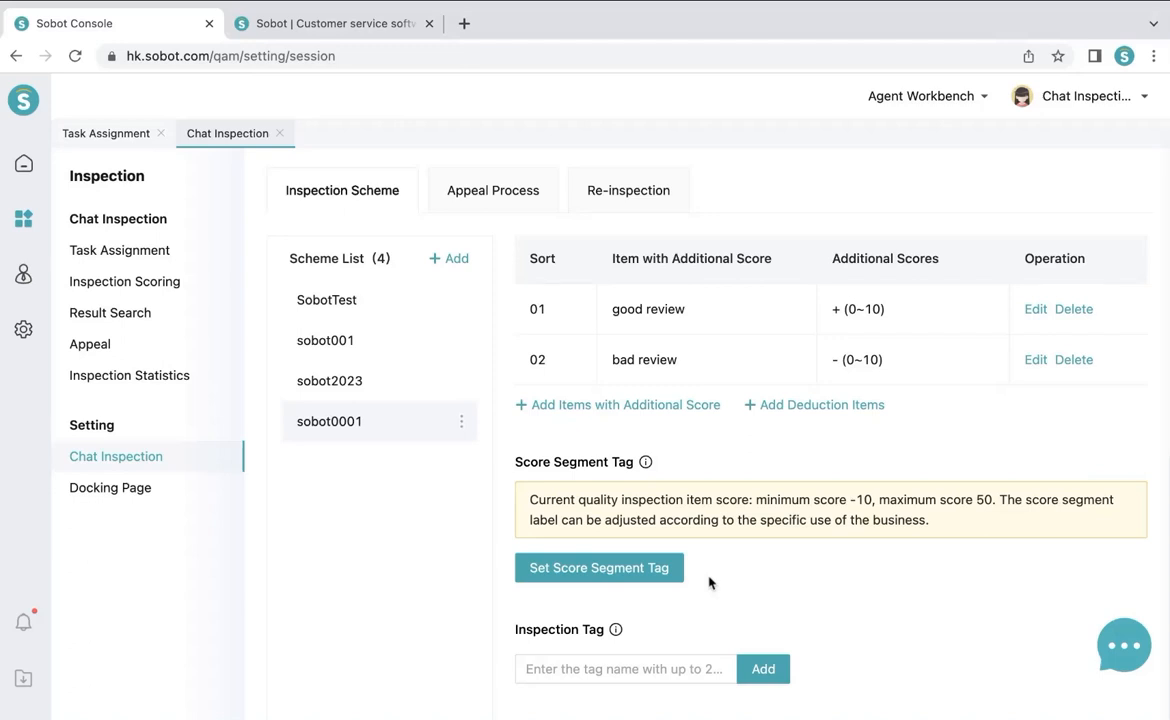
left_click(655, 567)
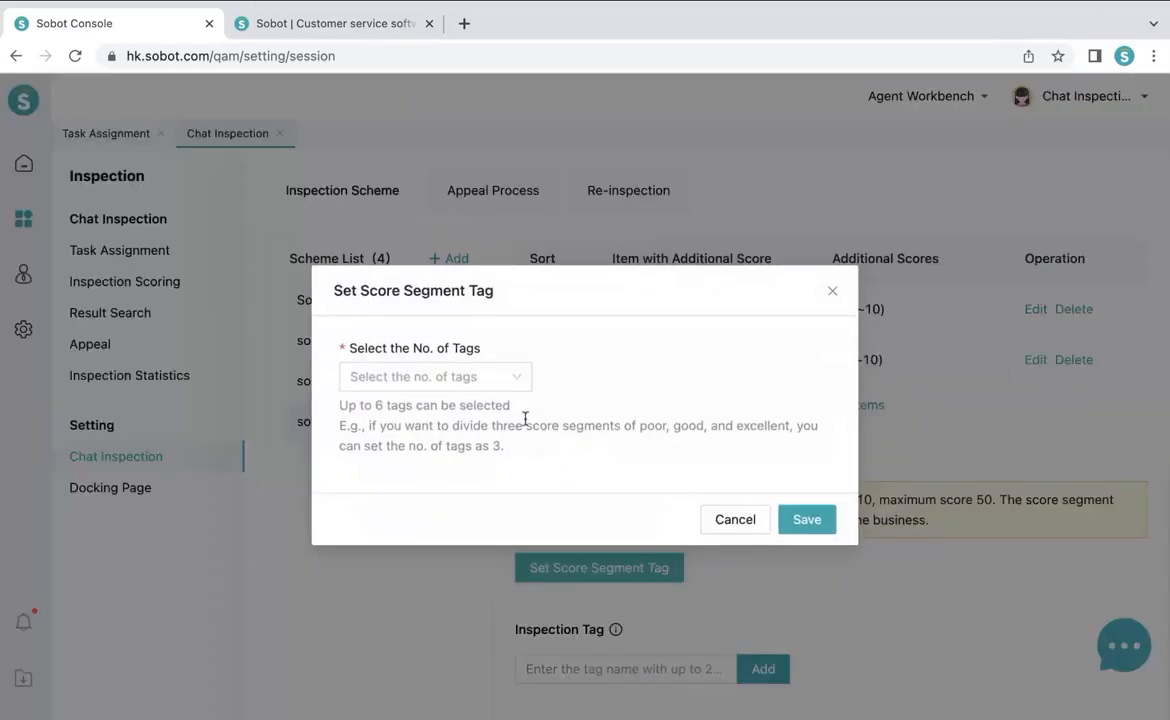
left_click(516, 377)
left_click(486, 444)
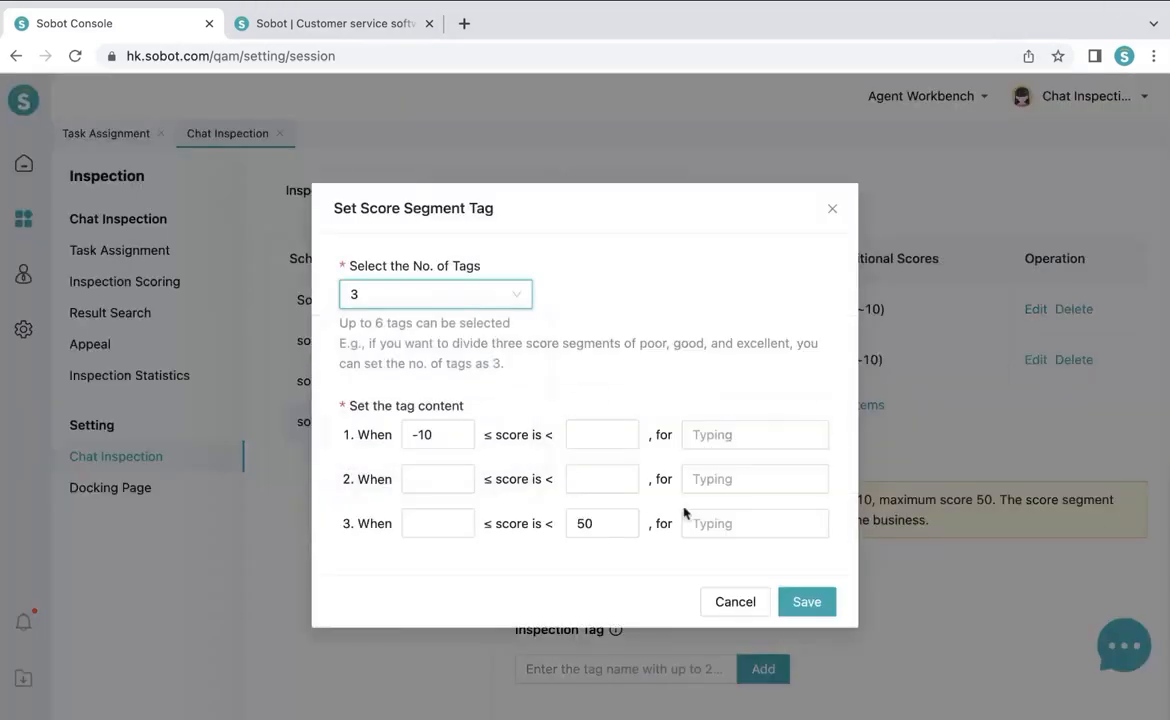
left_click(615, 432)
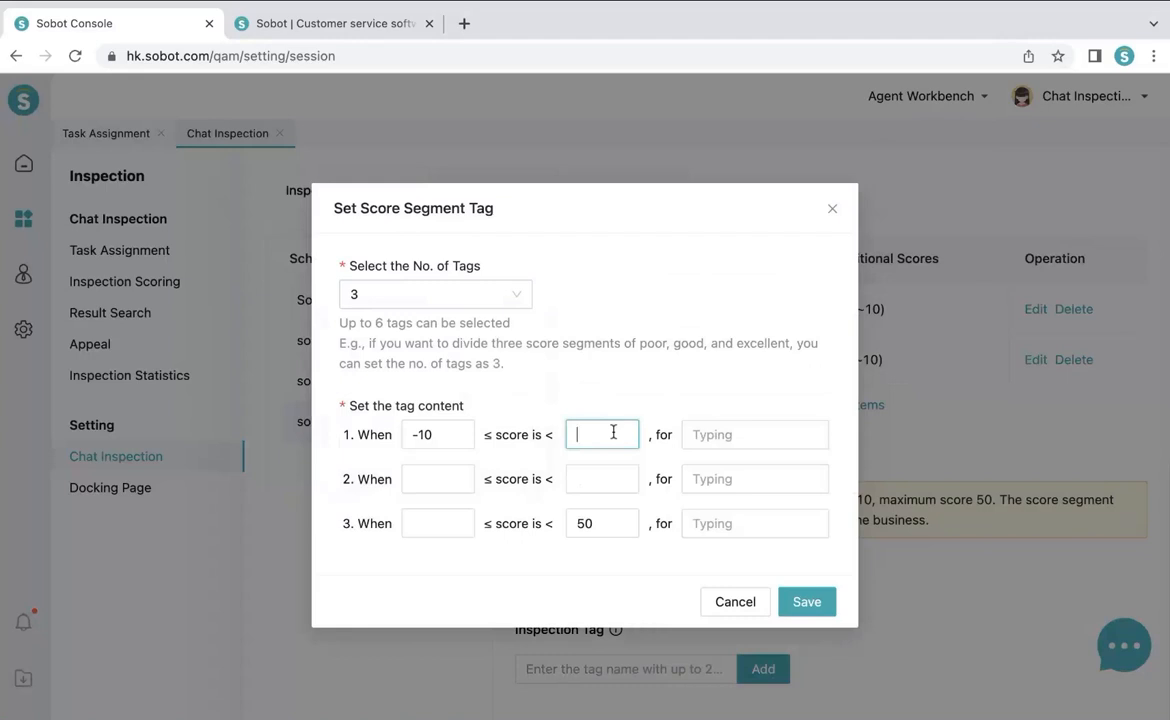
type("50")
left_click(728, 438)
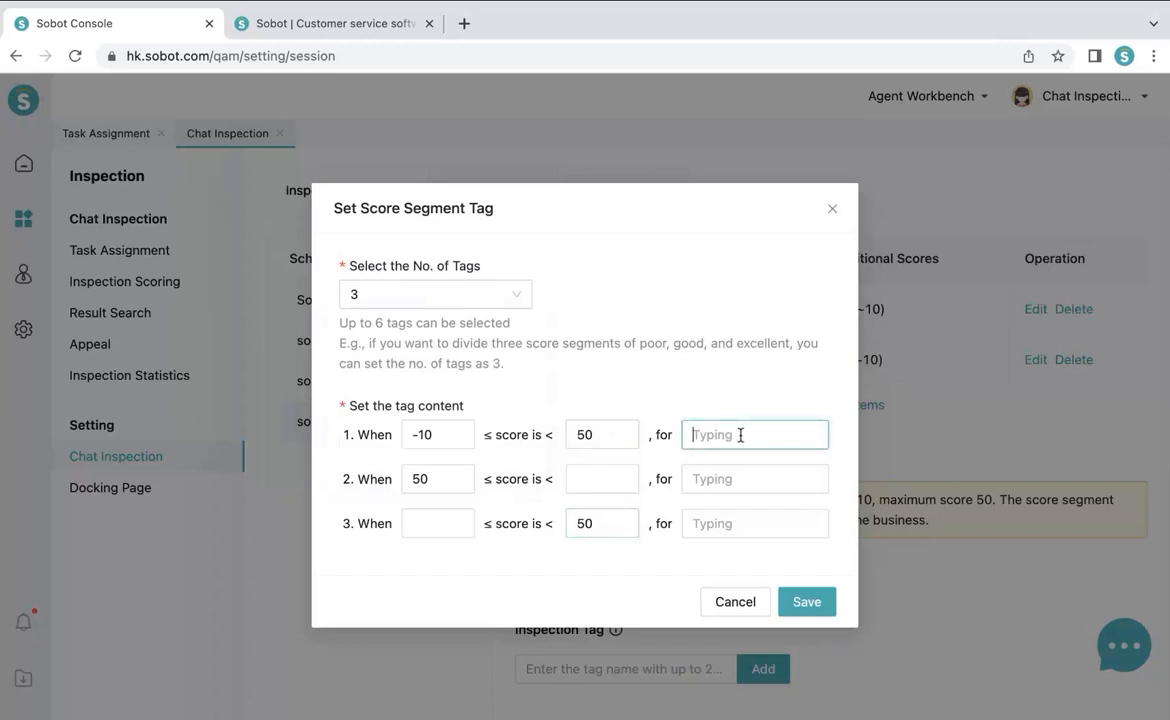
type("pass")
Set the second score segment's upper limit to 80 and label it "qualified"
left_click(617, 483)
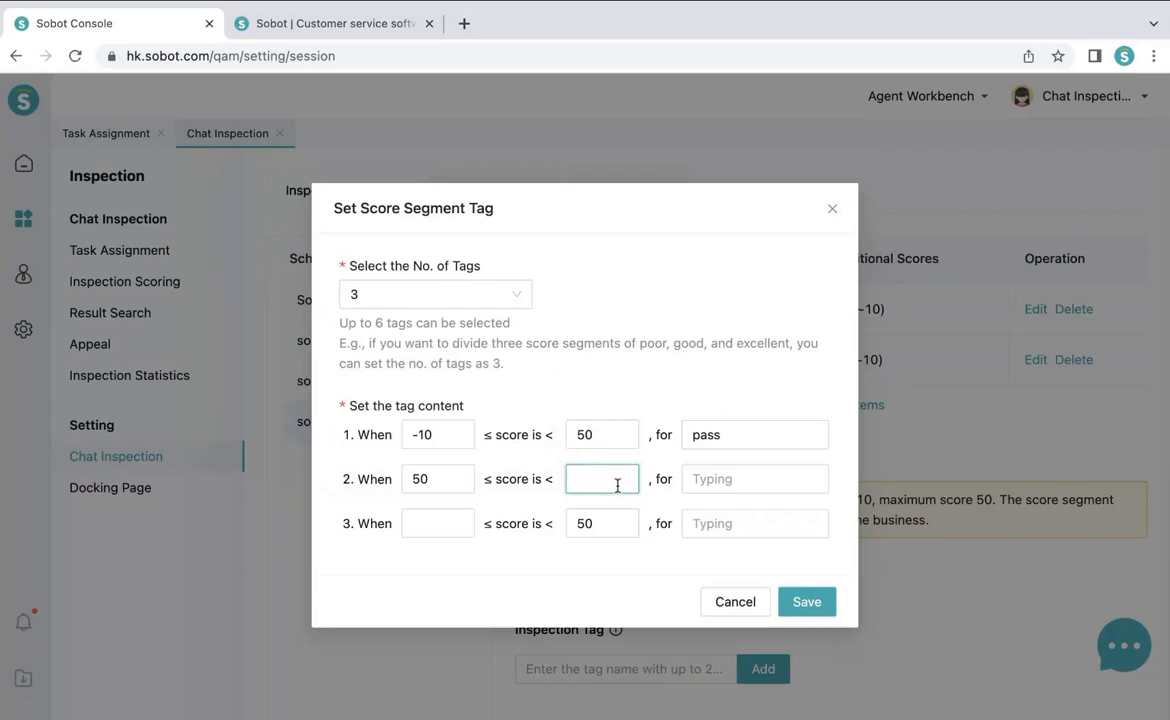
type("80")
left_click(709, 482)
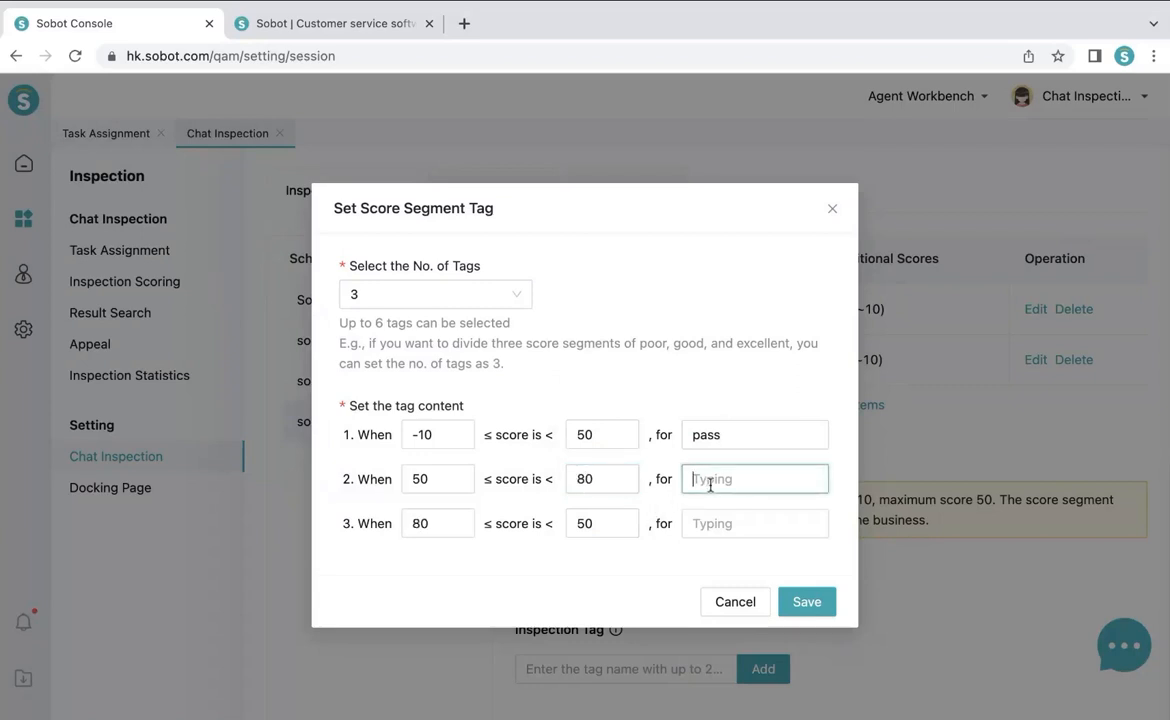
type("qualified")
Set the third score segment's upper limit to 100, label it "excellent" and save the score segment tags
left_click(623, 523)
key("BackSpace")
key("BackSpace")
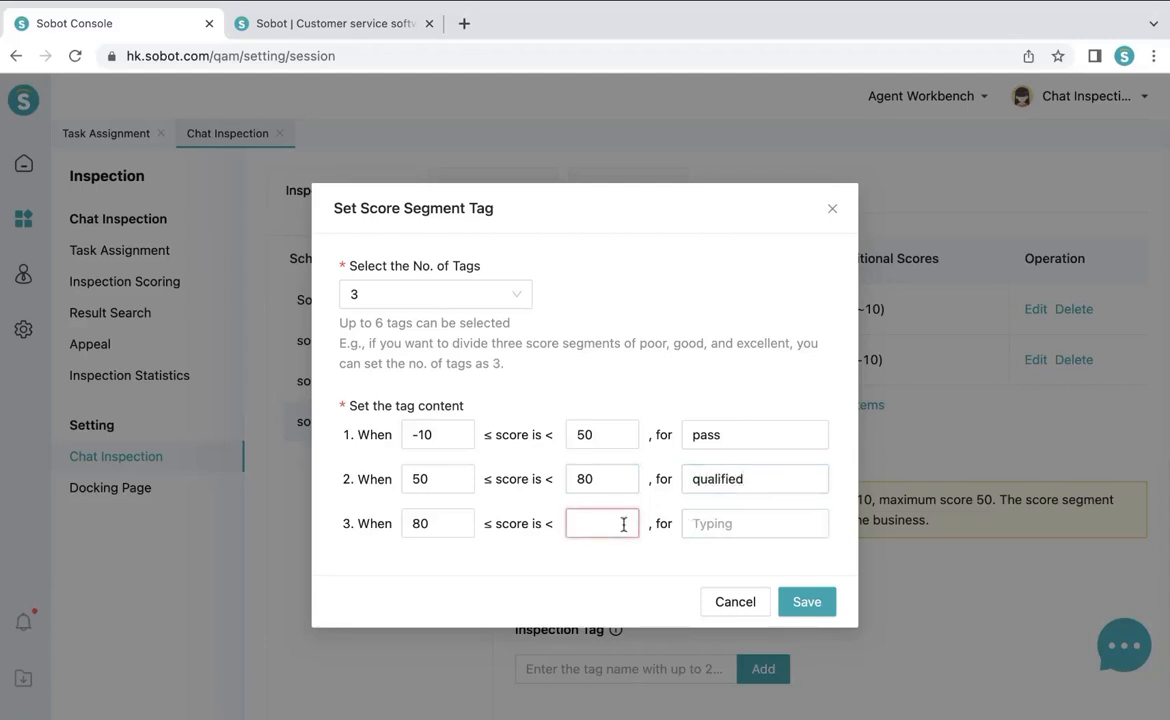
type("100")
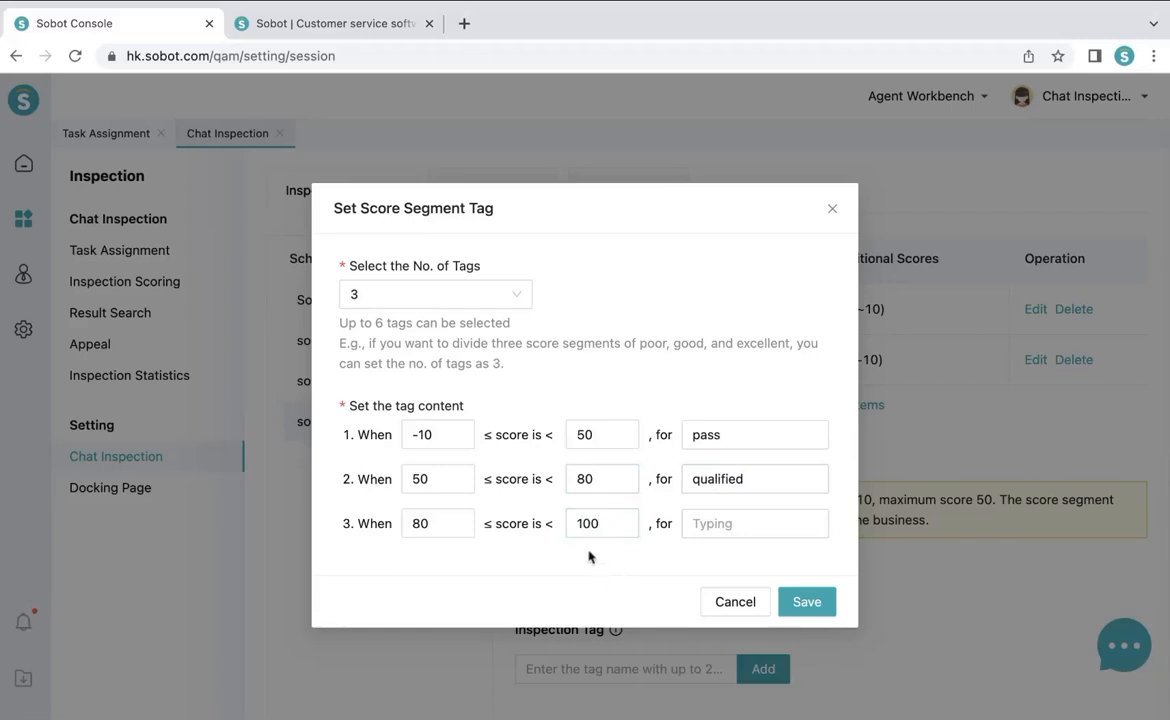
left_click(434, 526)
left_click(740, 530)
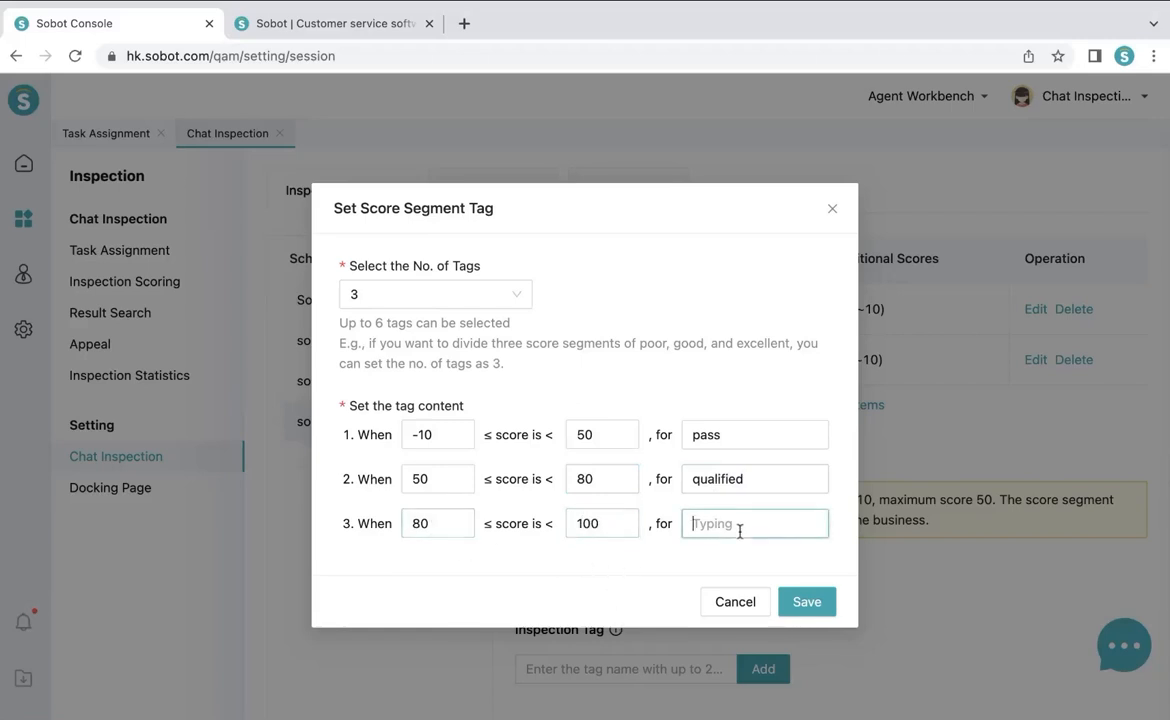
type("excellent")
left_click(806, 601)
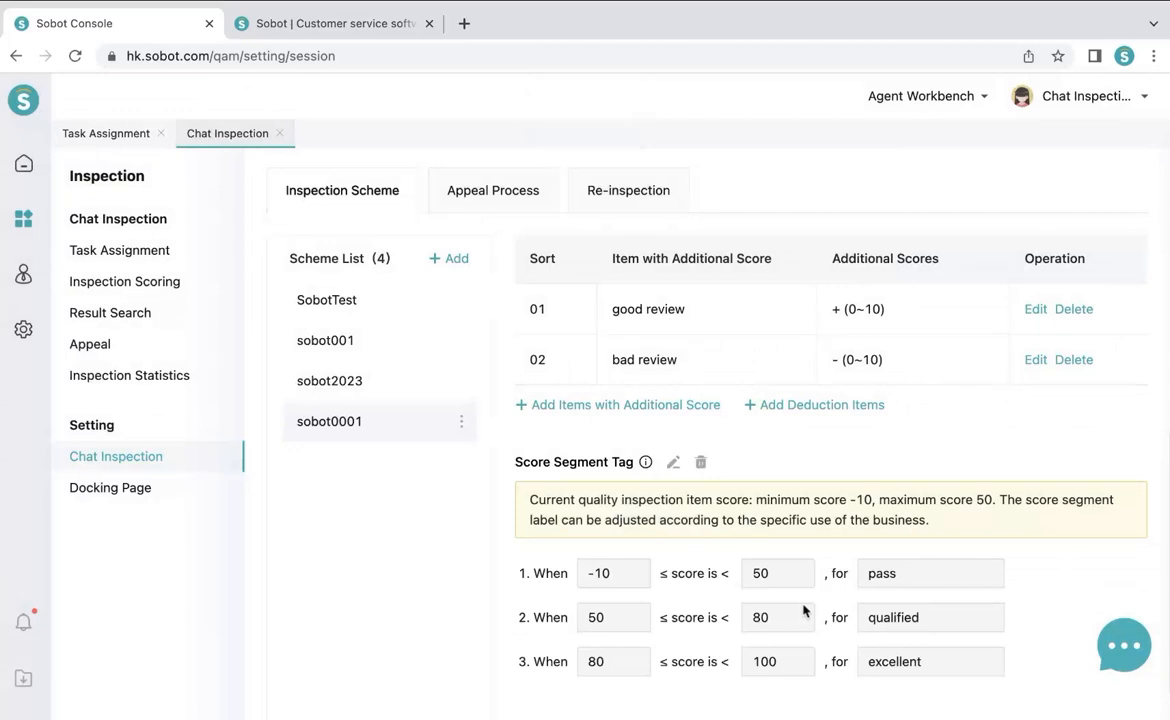
Add an inspection tag named "repetition" to the sobot0001 scheme
scroll(803, 610, "down", 2)
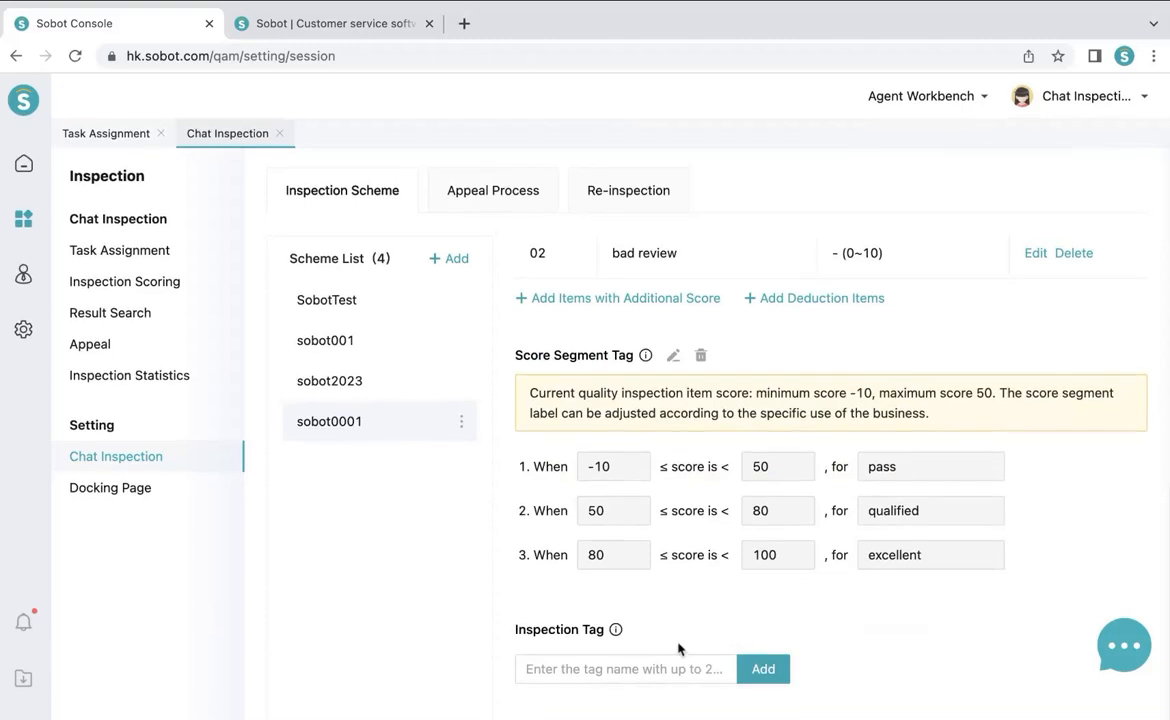
left_click(633, 669)
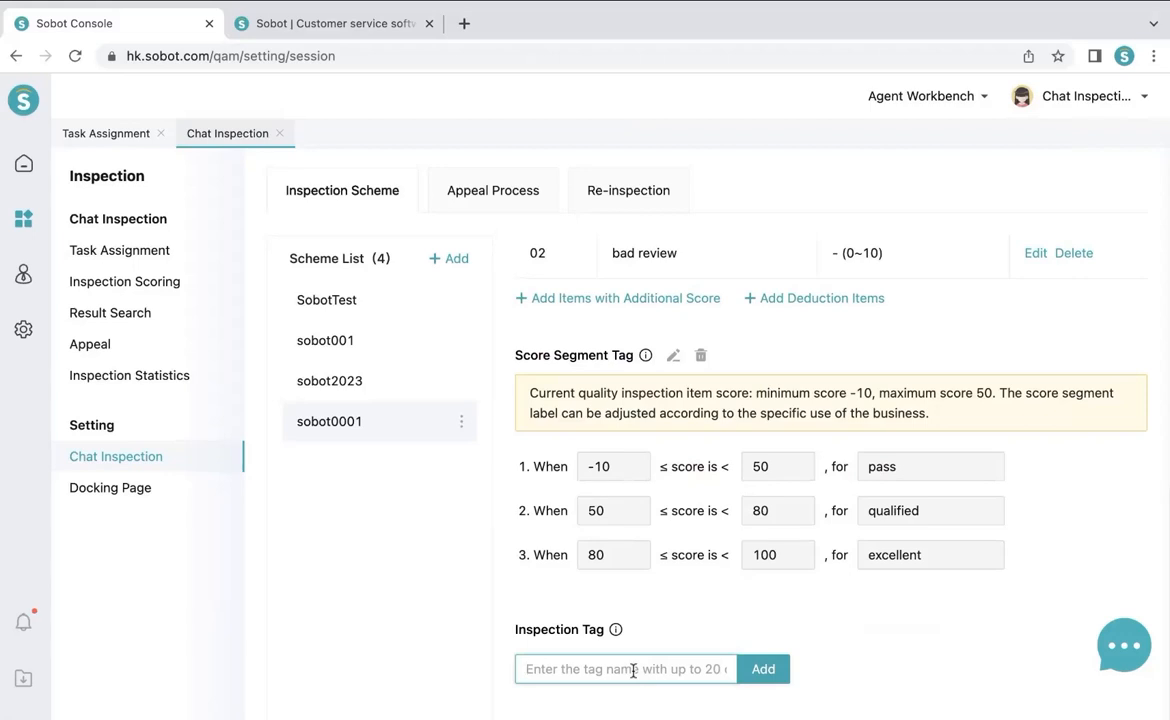
type("re")
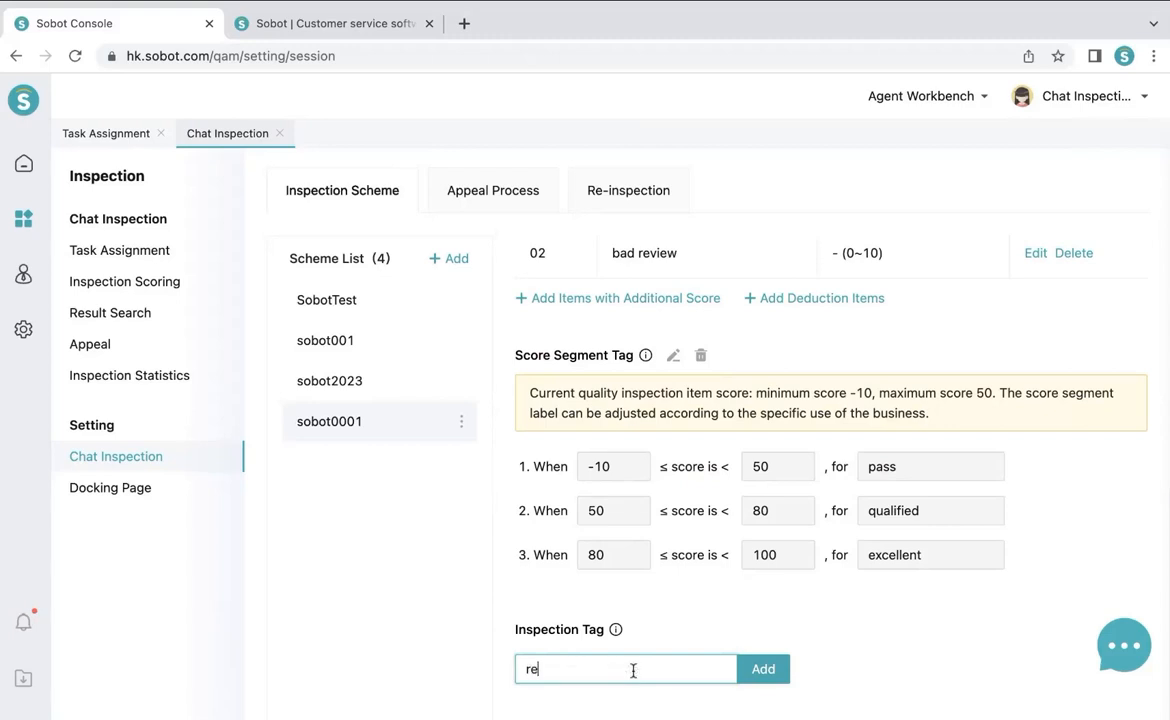
type("petition")
left_click(762, 671)
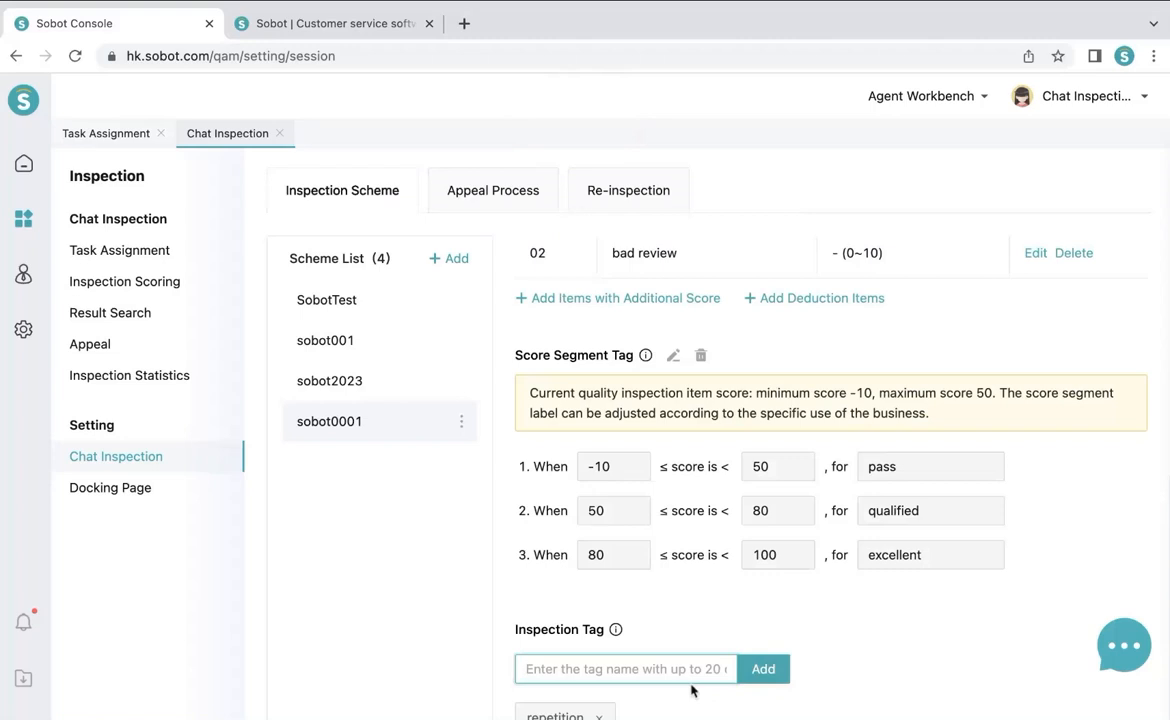
scroll(686, 676, "down", 1)
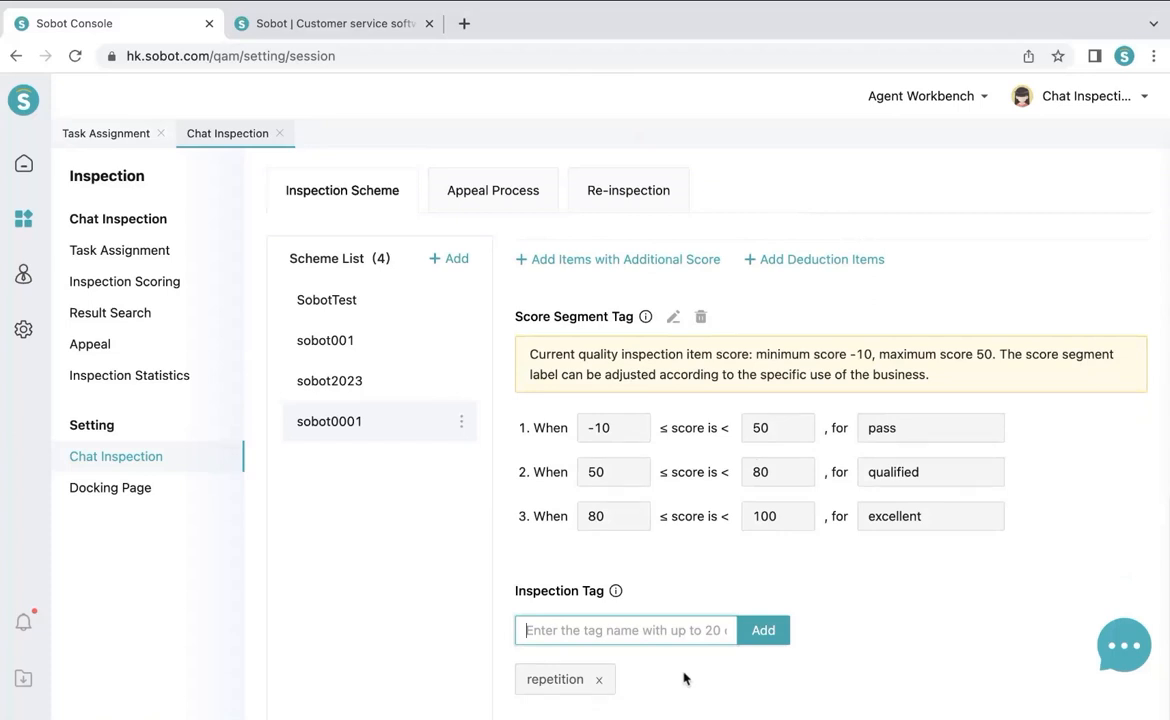
Examine the Appeal Process settings, including the Online Appeal switch and workflow scheme options, and view the Re-inspection settings
scroll(739, 607, "up", 2)
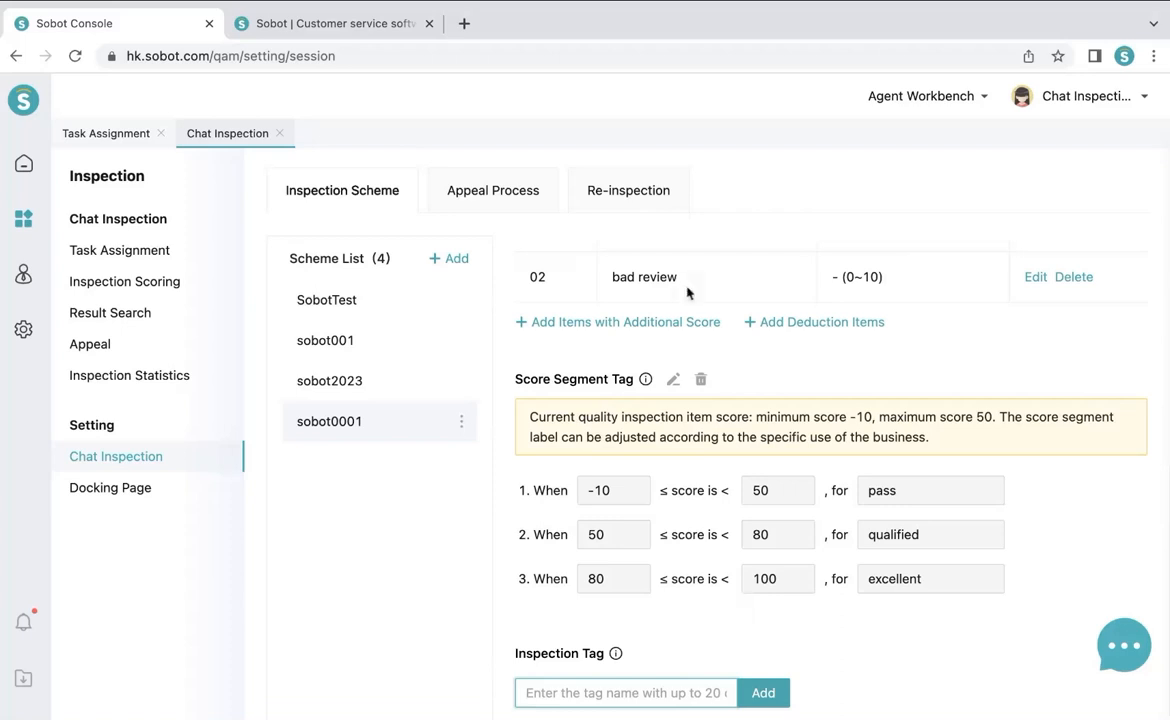
left_click(479, 198)
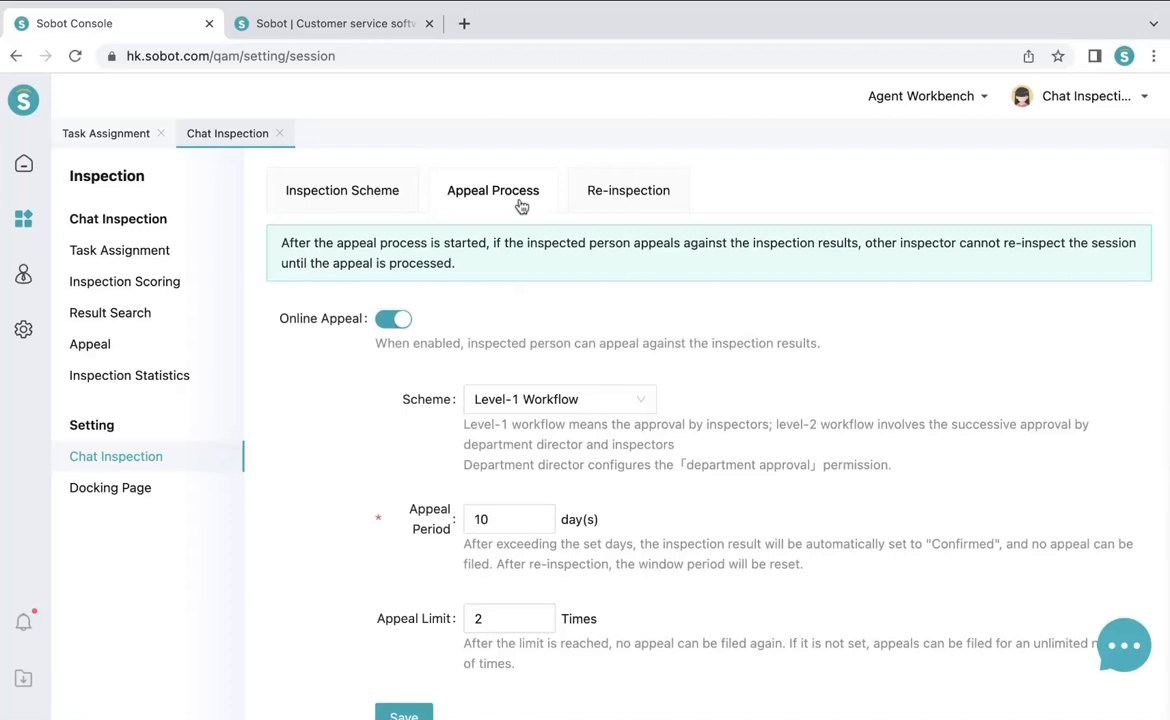
left_click(396, 320)
left_click(392, 325)
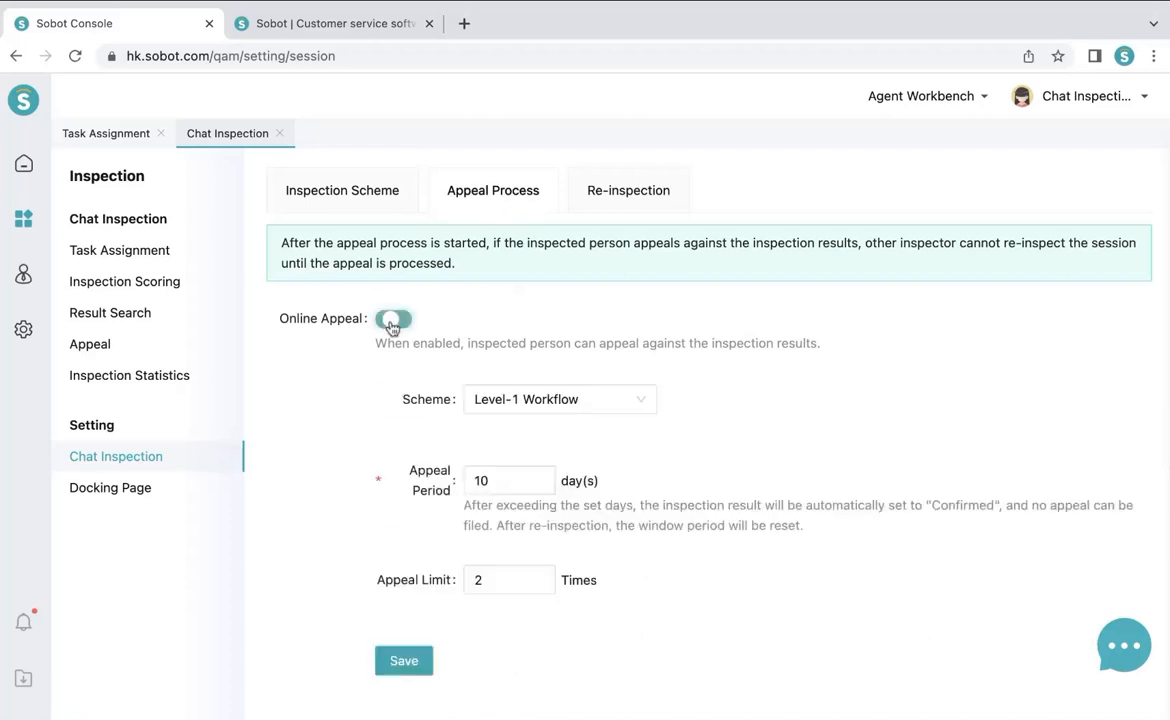
left_click(497, 405)
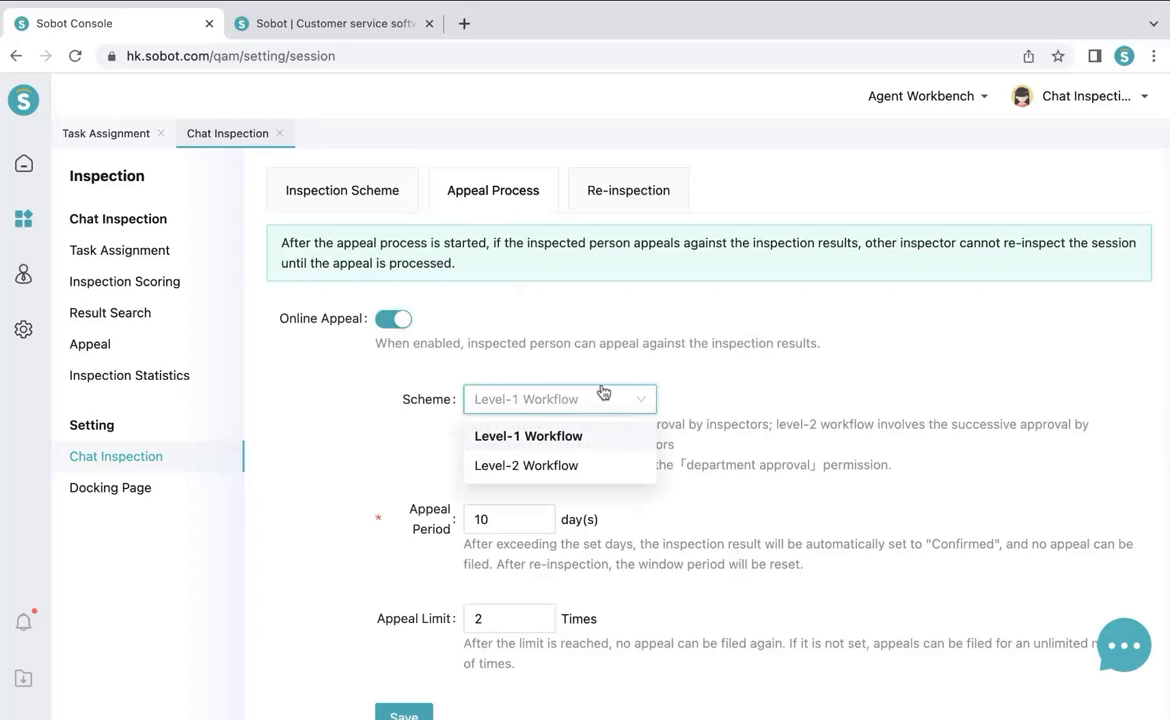
left_click(707, 387)
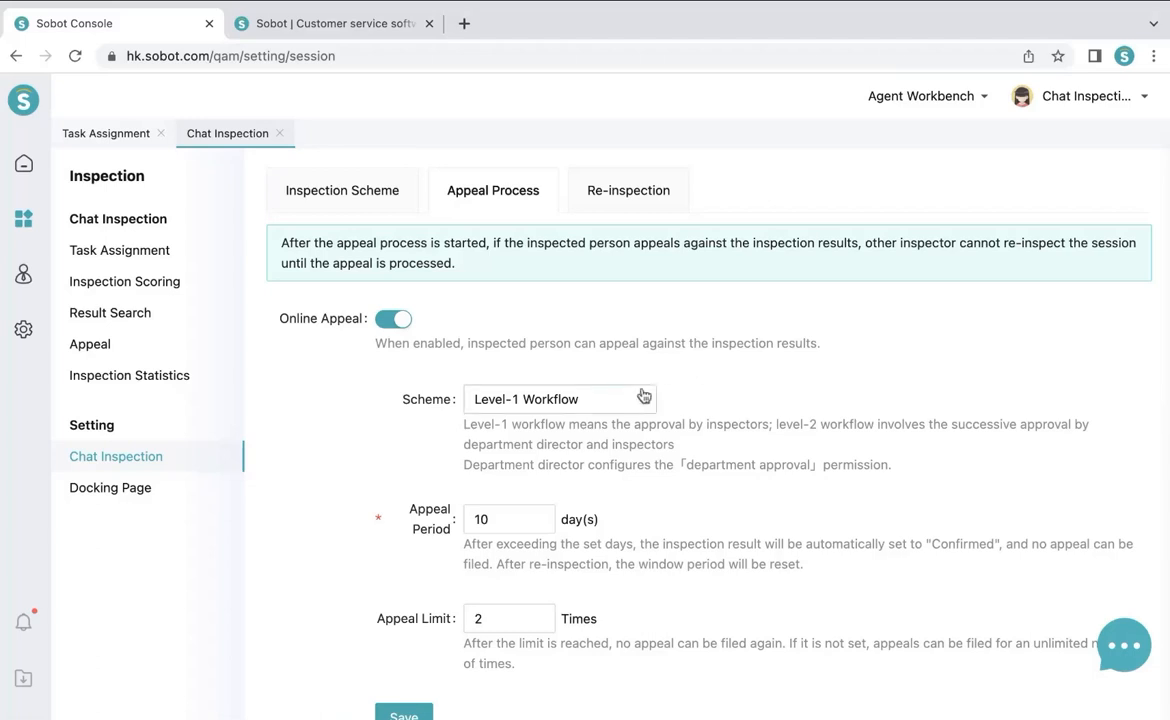
left_click(645, 399)
left_click(708, 398)
left_click(634, 192)
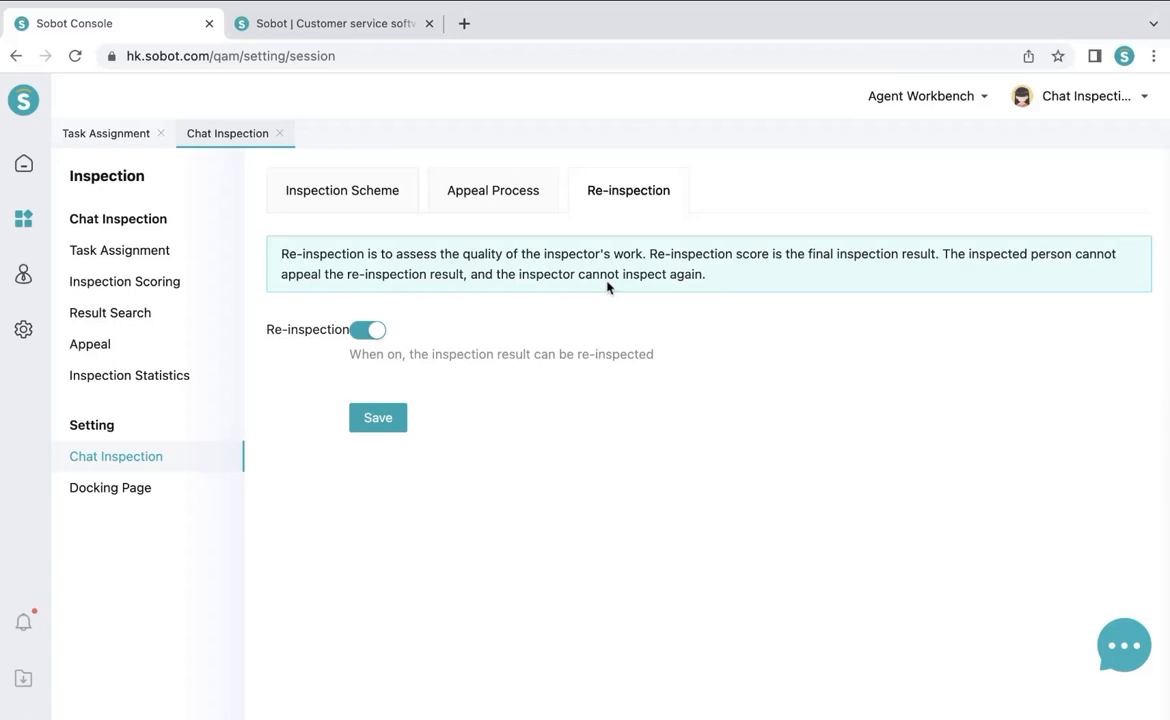
Try to add a docking page covering the Chat and Talk Inspection Detail Pages, and close the form unsaved
left_click(162, 498)
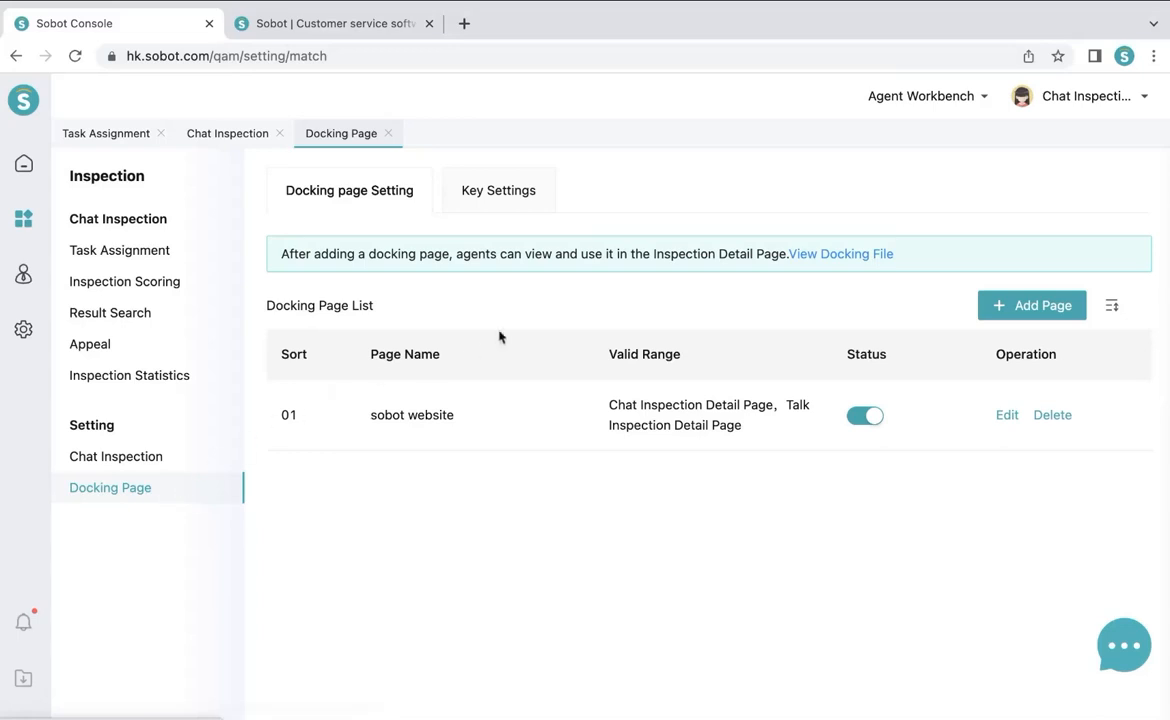
left_click(1029, 310)
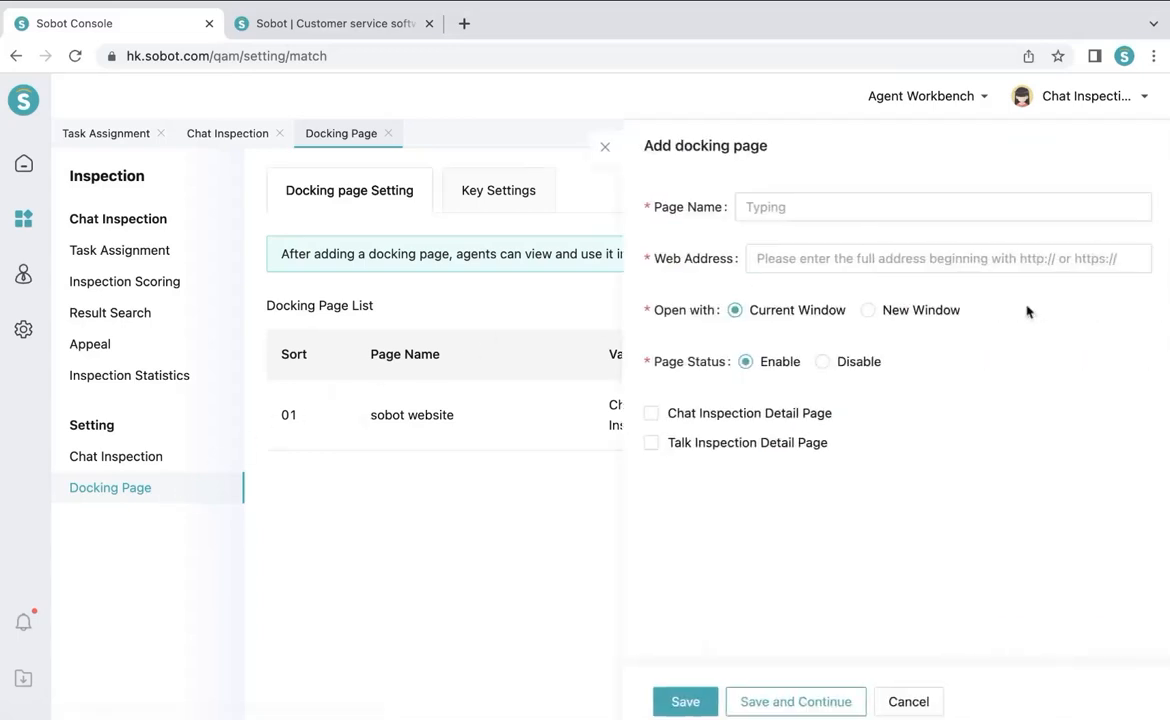
left_click(819, 210)
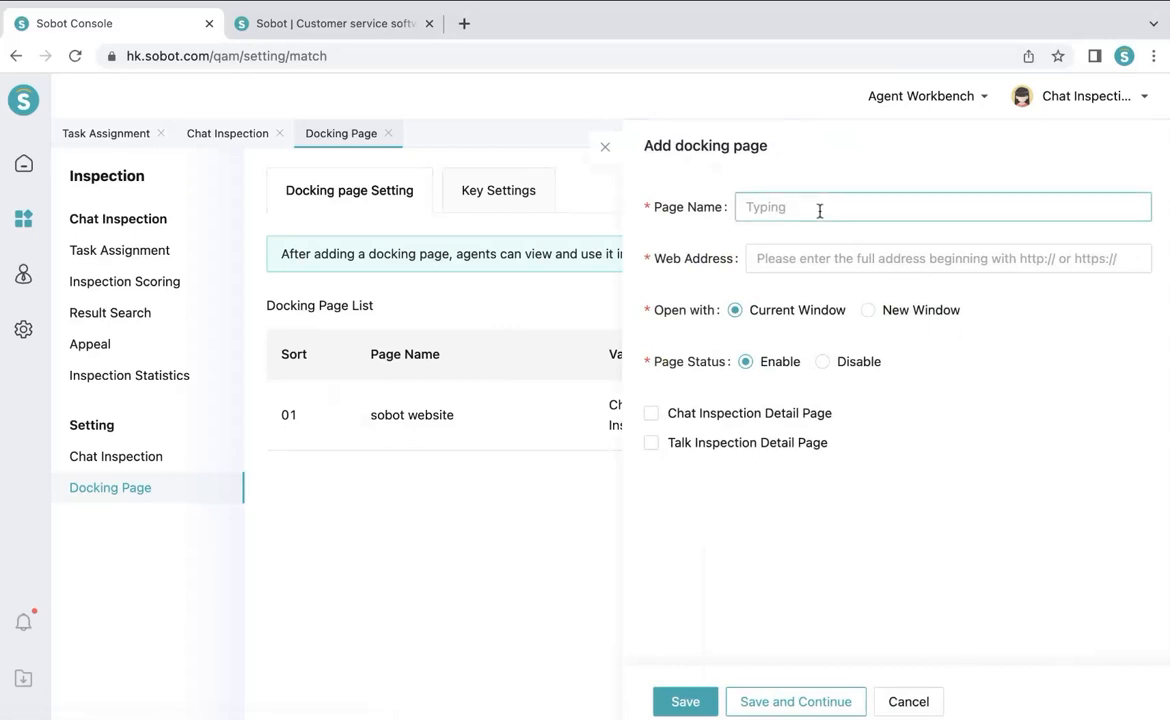
left_click(880, 257)
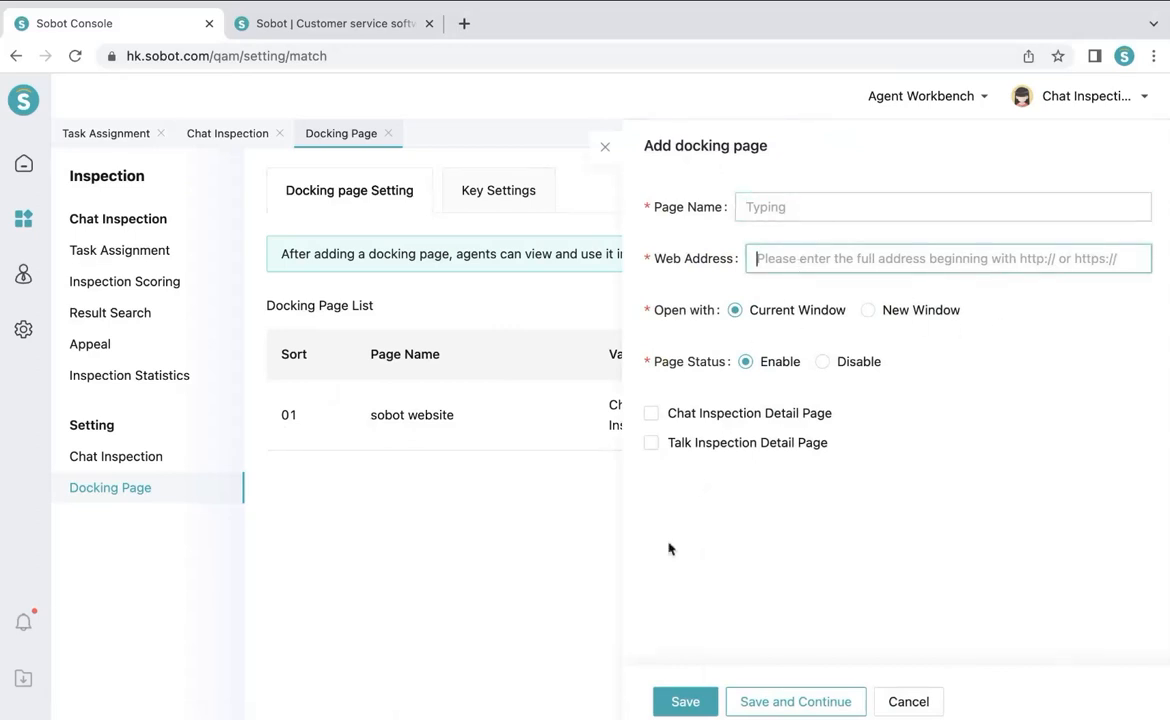
left_click(678, 703)
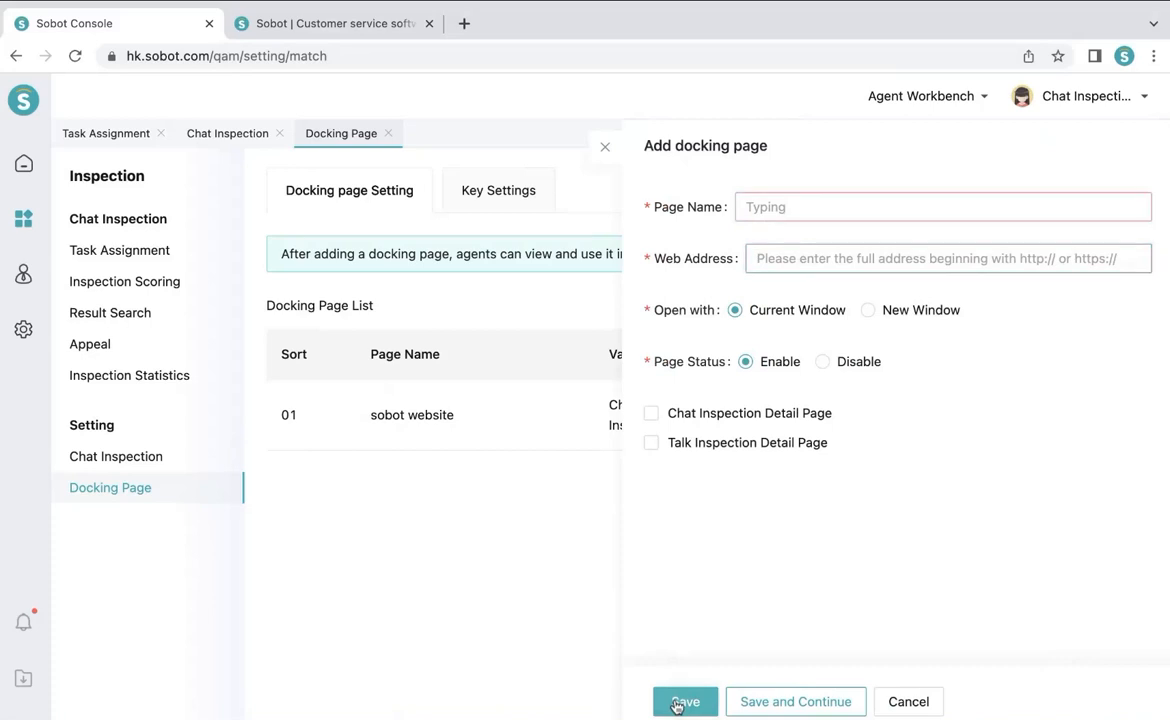
left_click(676, 413)
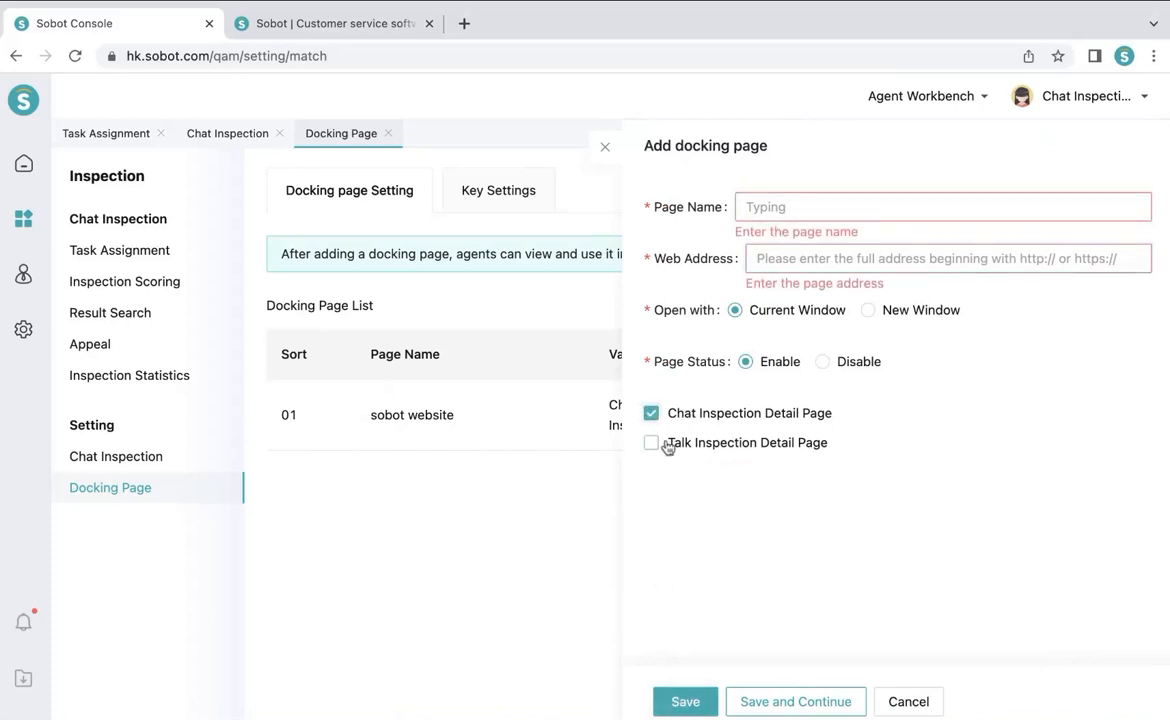
left_click(668, 448)
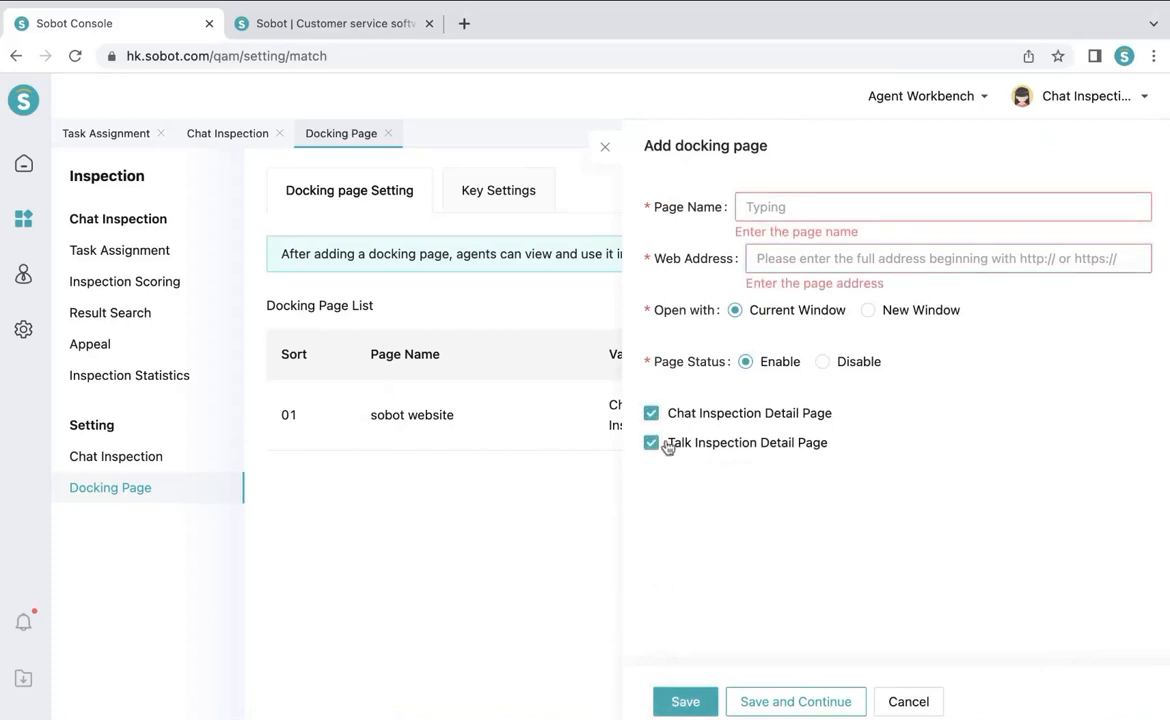
left_click(605, 148)
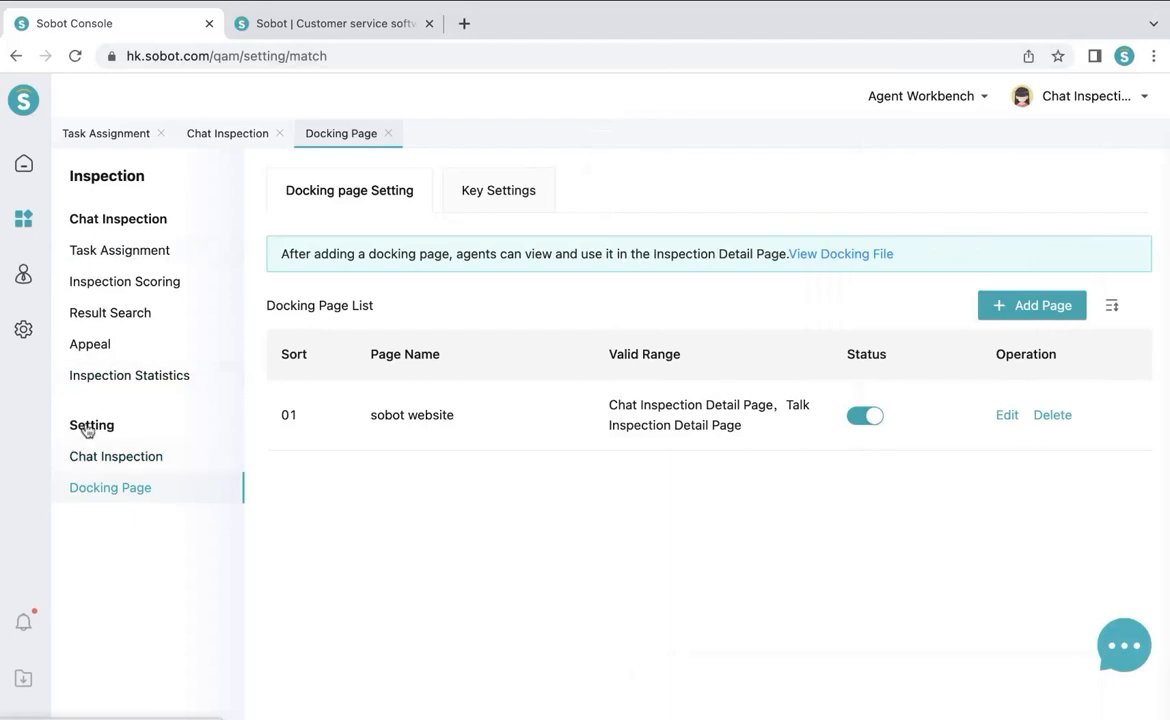
In Task Assignment's Sampling Inspection, view the sampling rule options and apply the filter with Facebook as the inquiry channel
left_click(157, 252)
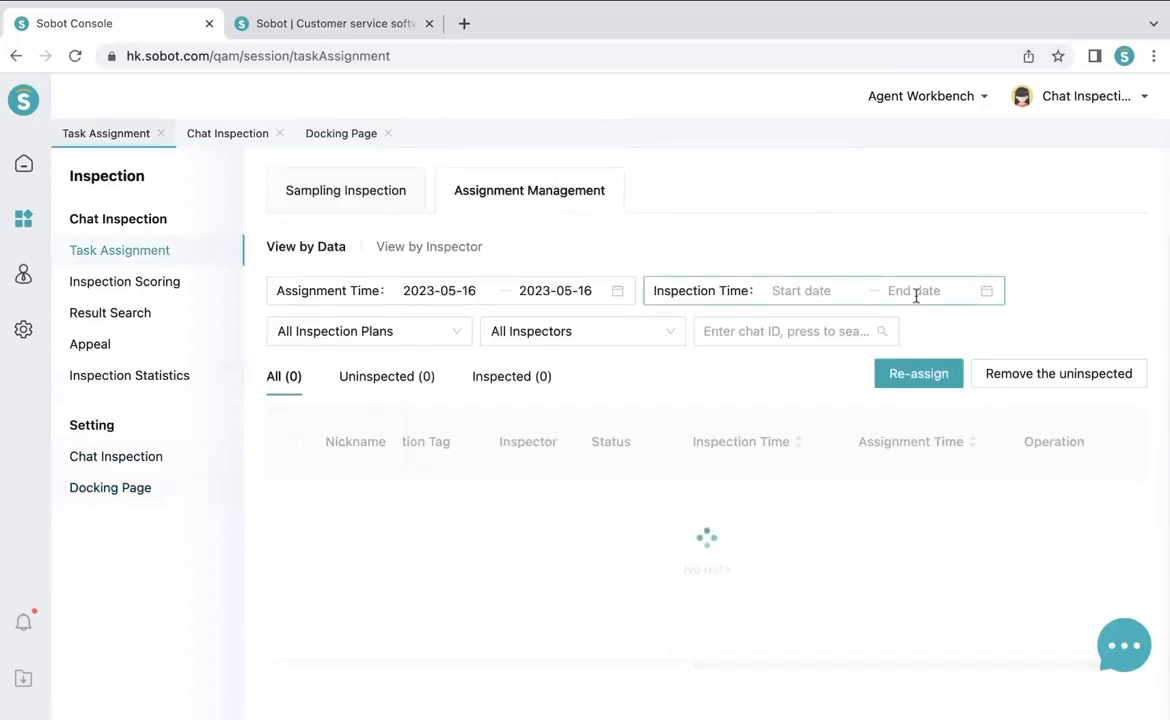
left_click(370, 208)
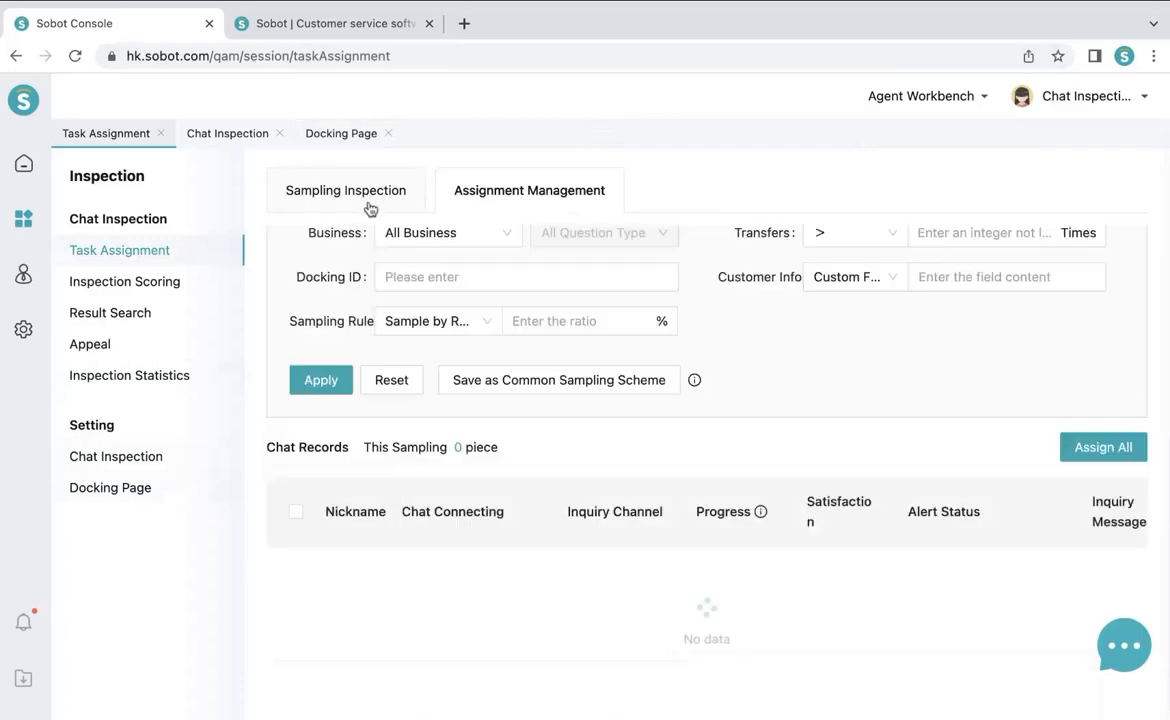
scroll(877, 332, "up", 4)
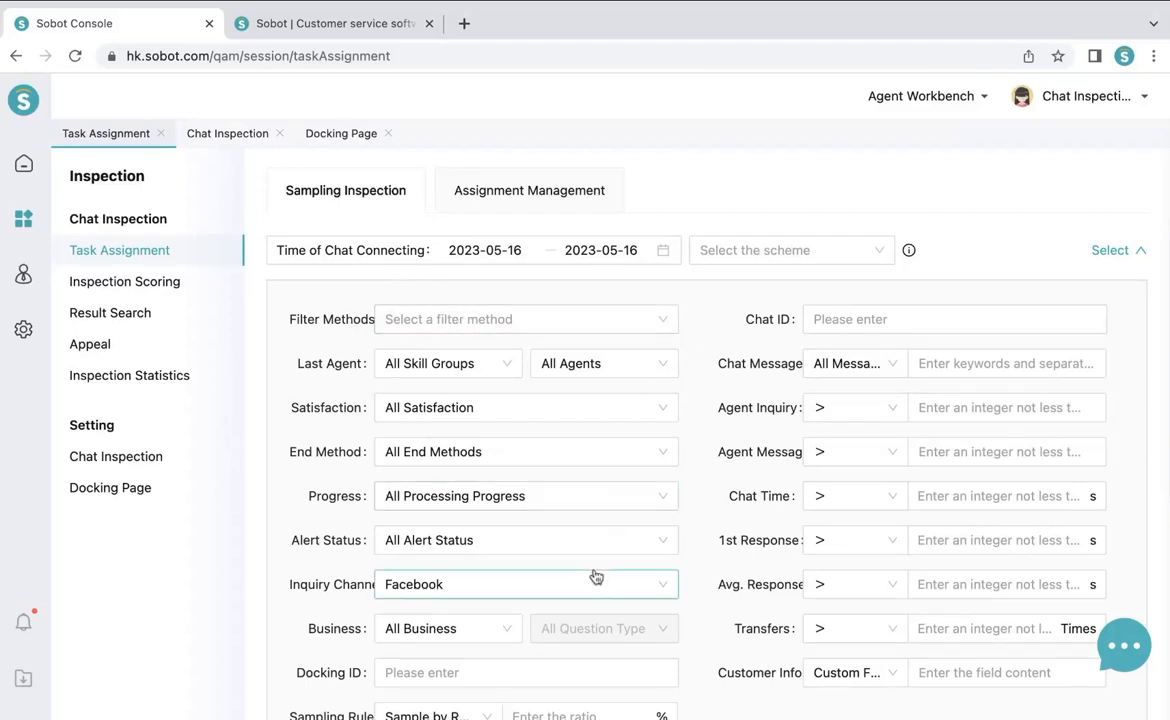
scroll(595, 574, "down", 2)
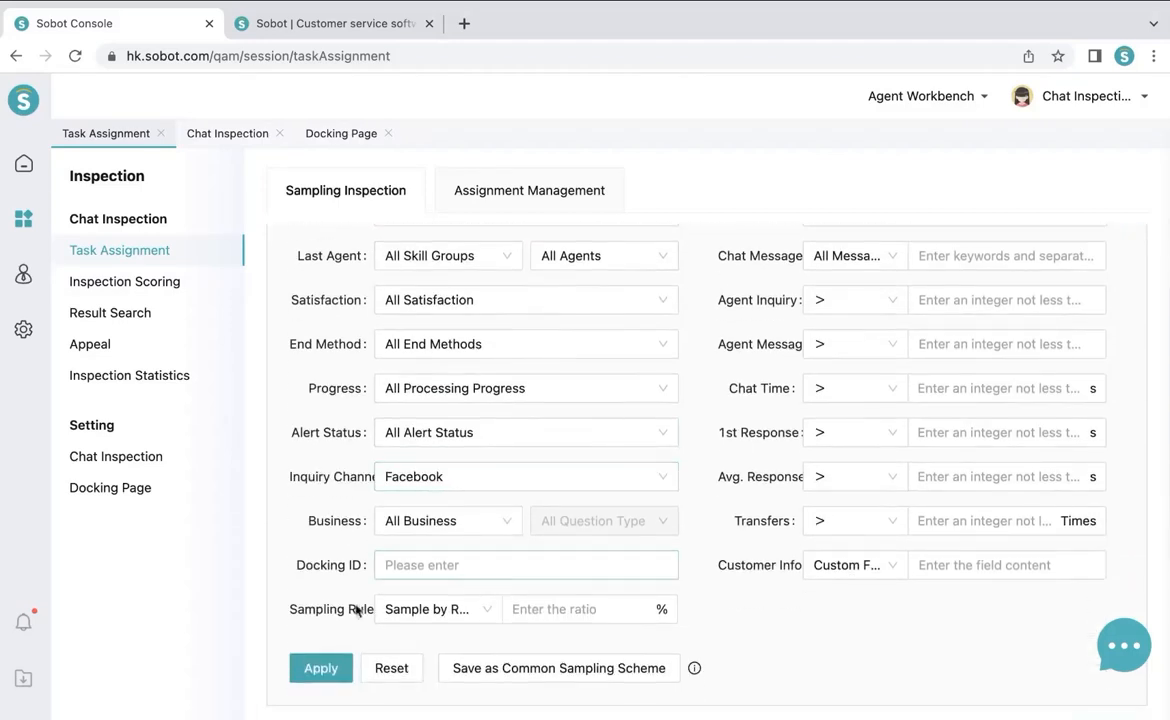
left_click(431, 615)
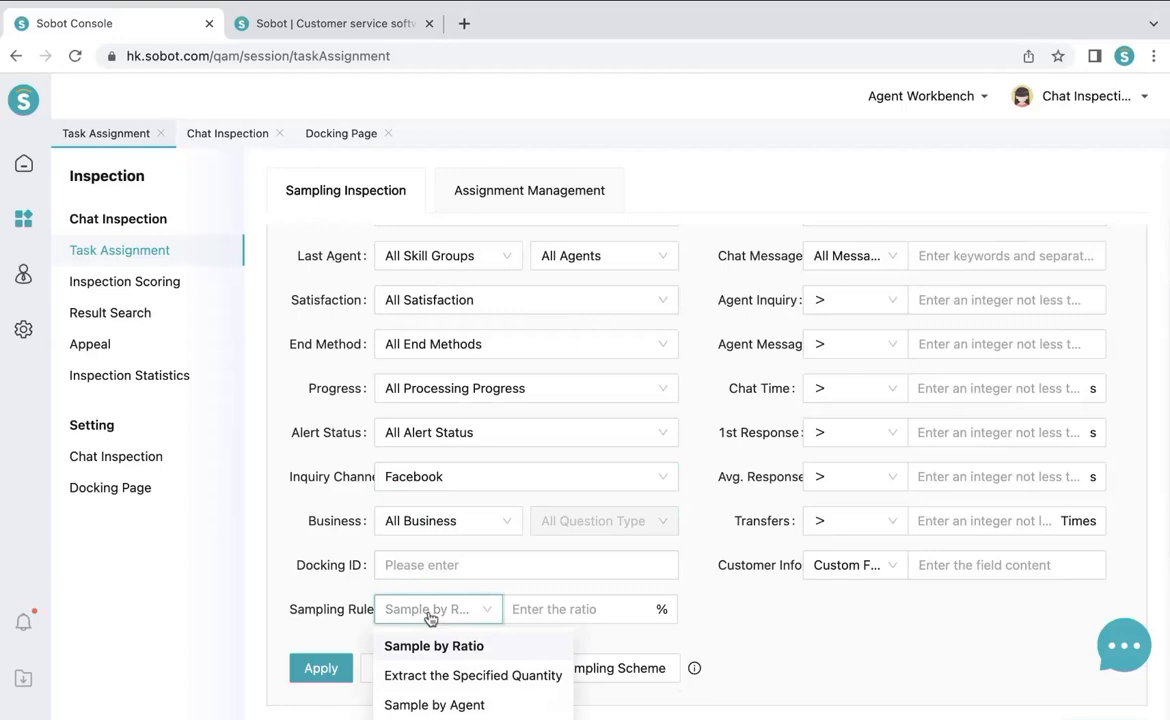
left_click(724, 623)
scroll(724, 623, "down", 2)
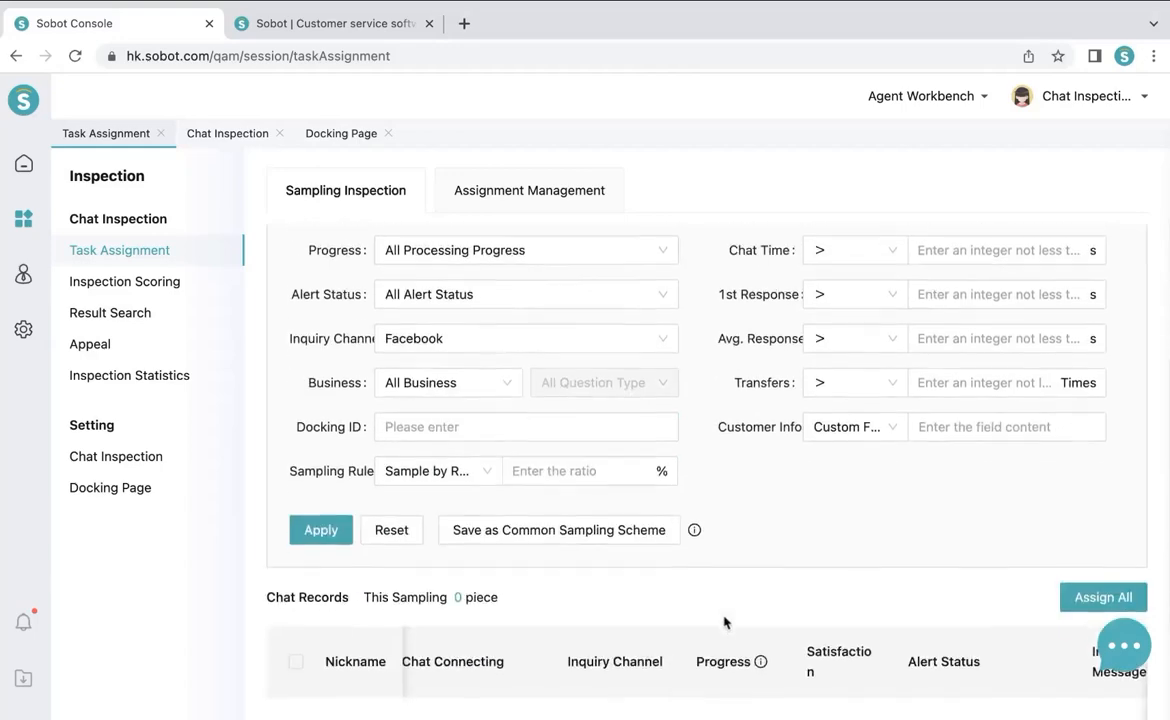
scroll(724, 623, "up", 1)
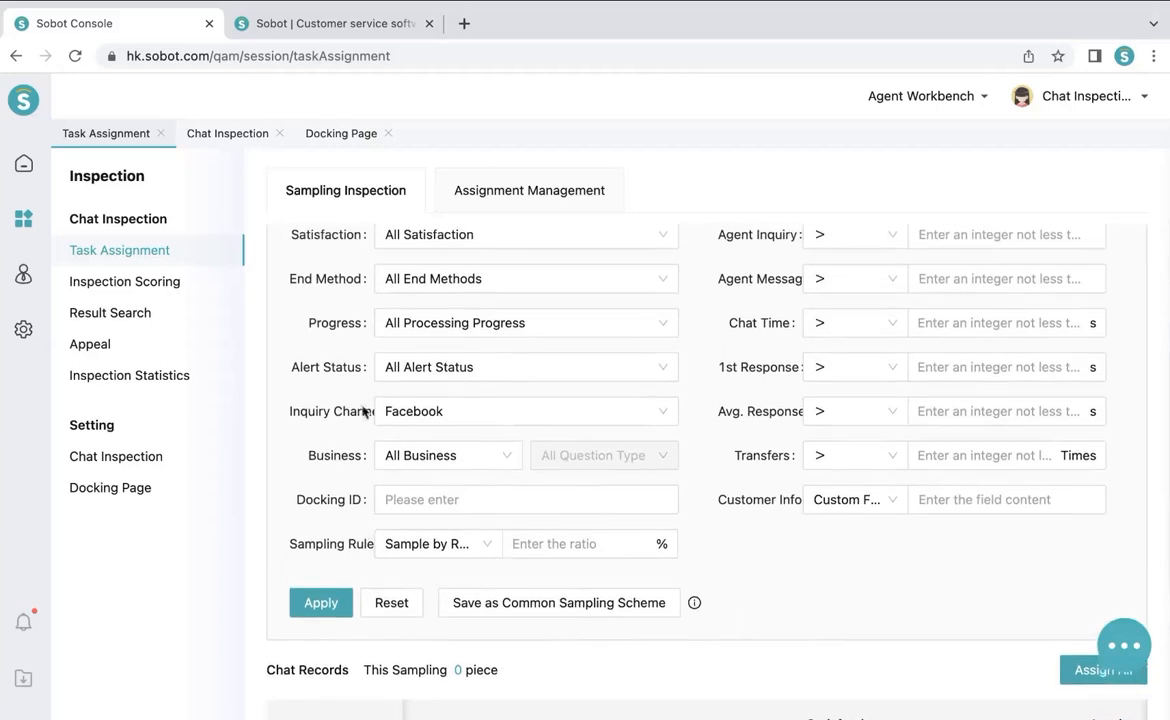
left_click(321, 603)
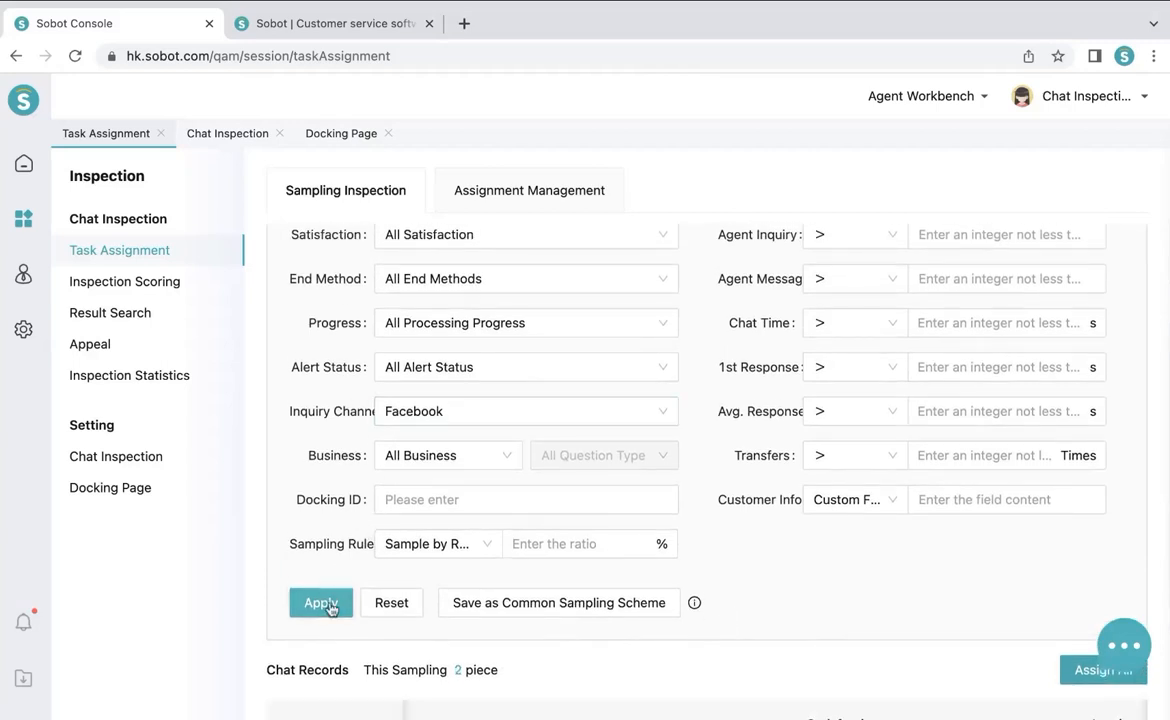
scroll(469, 568, "down", 2)
scroll(469, 568, "down", 2)
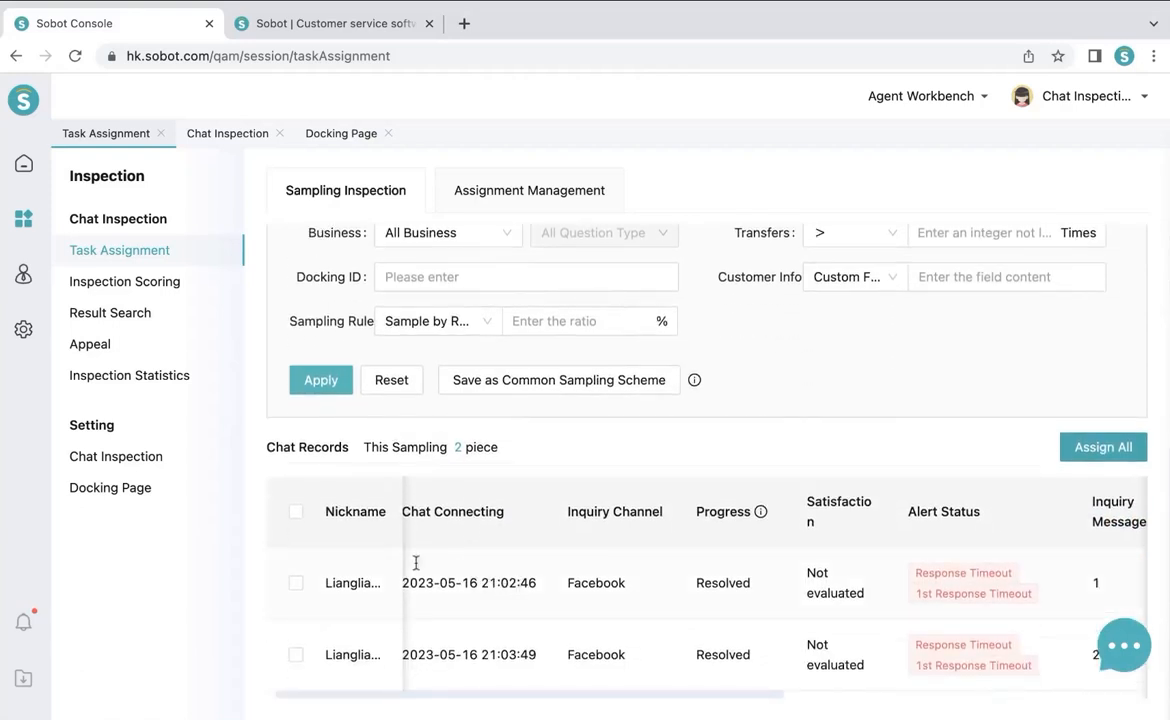
left_click(295, 584)
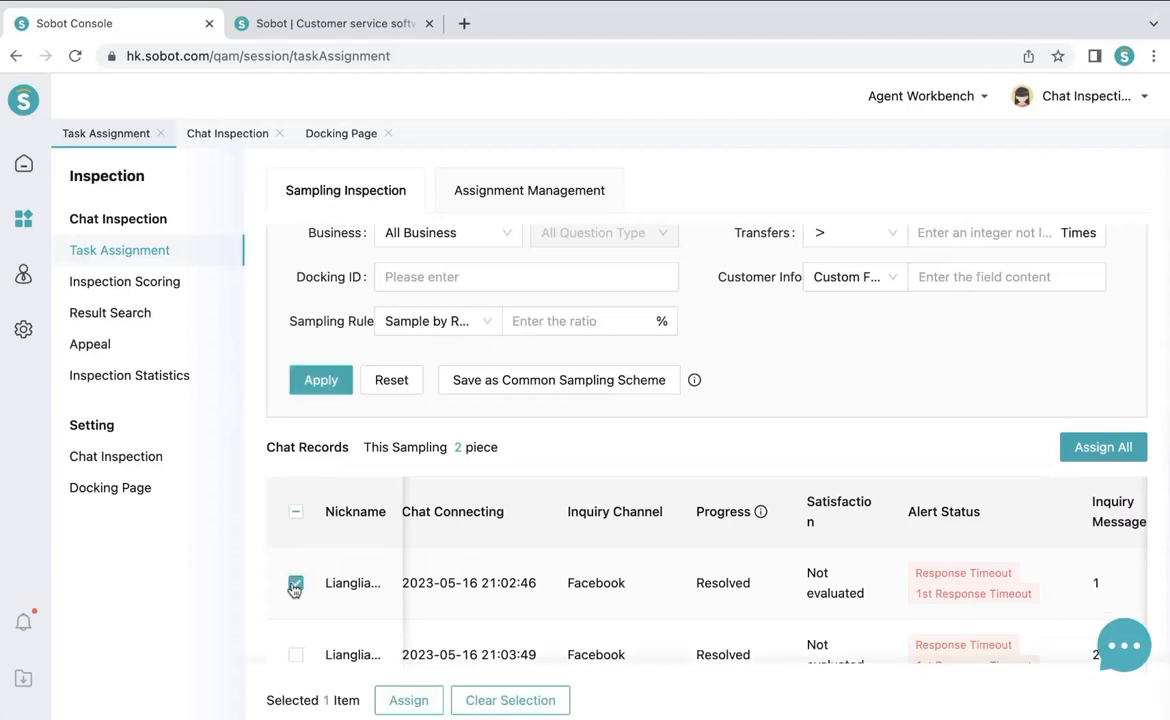
left_click(408, 700)
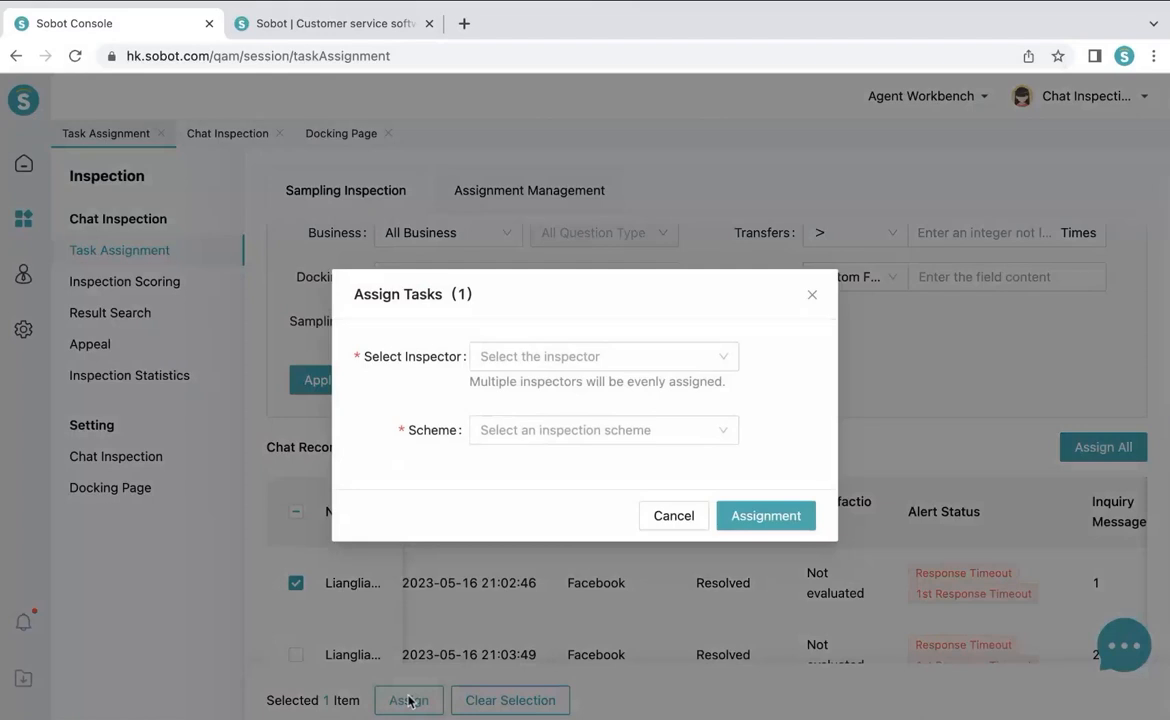
left_click(744, 516)
left_click(705, 358)
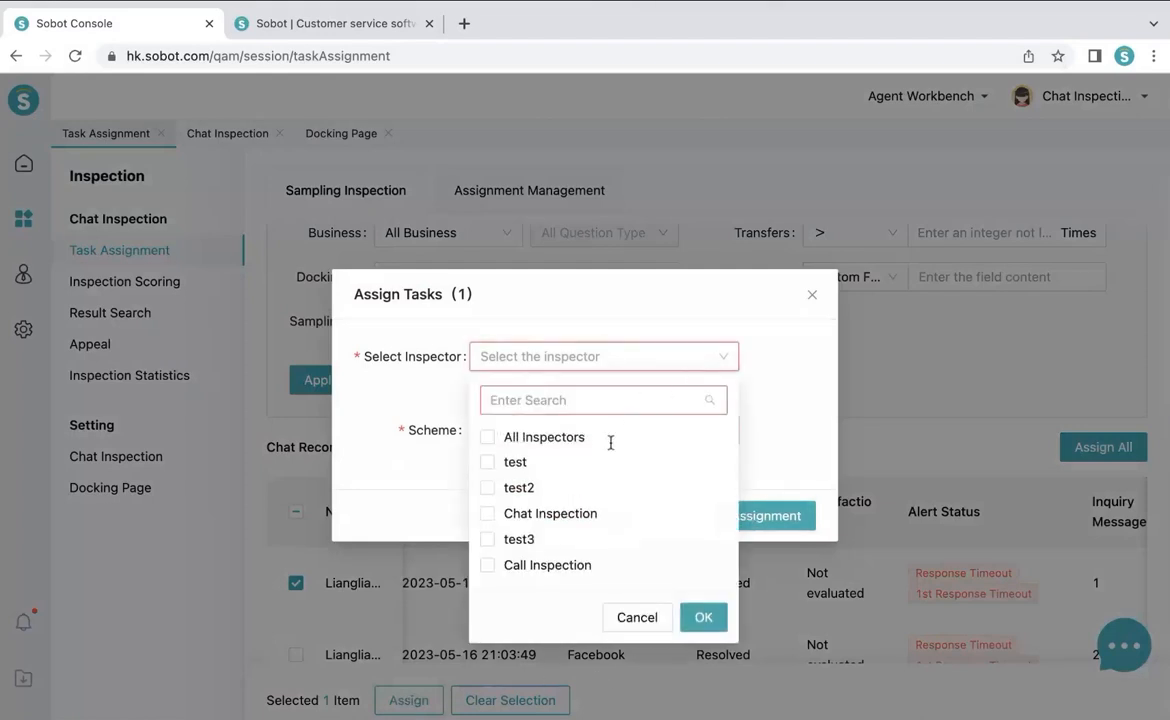
left_click(556, 518)
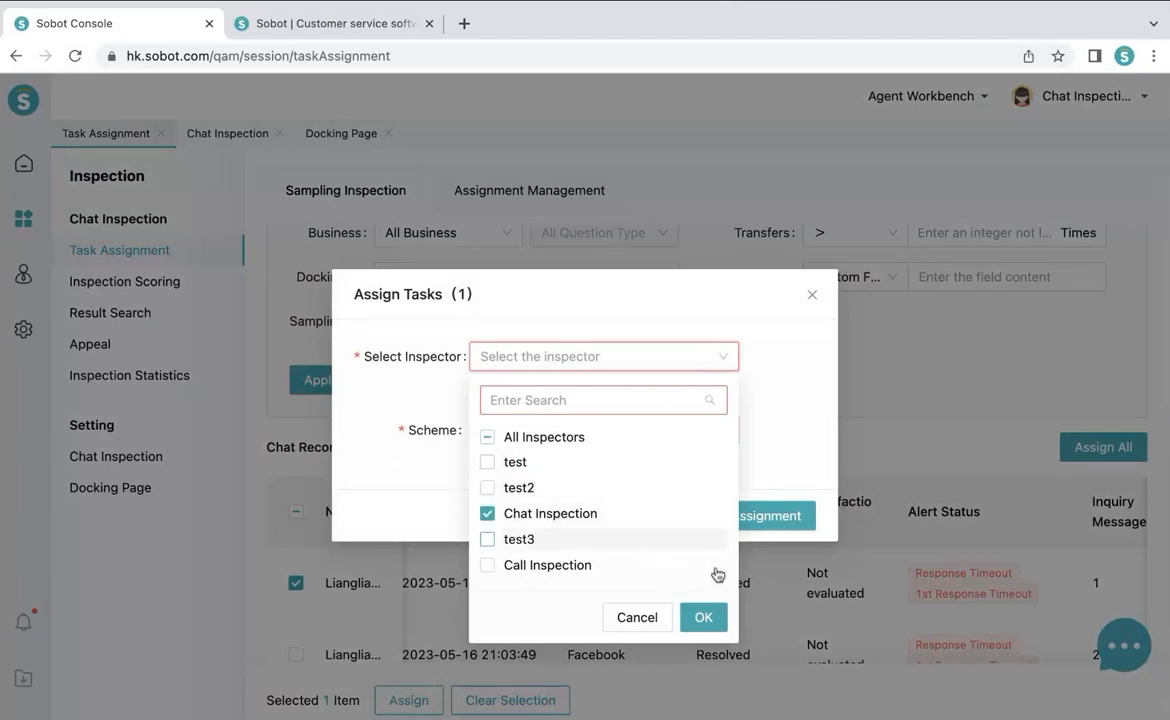
left_click(701, 616)
left_click(665, 433)
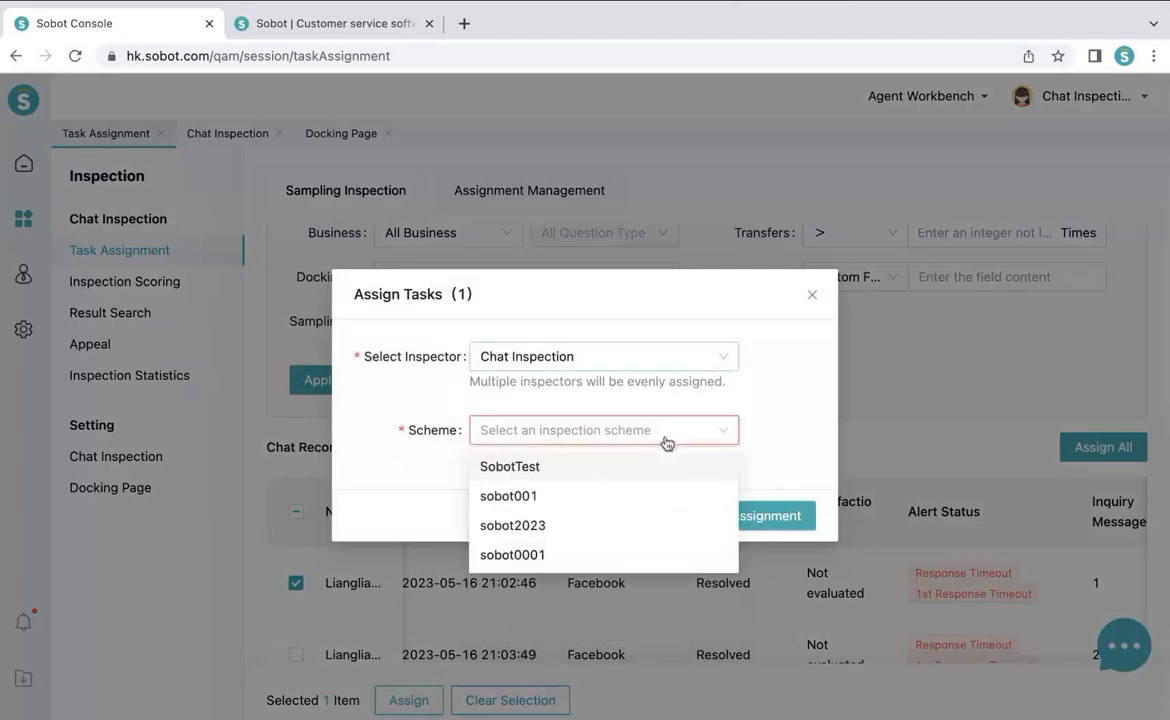
left_click(562, 558)
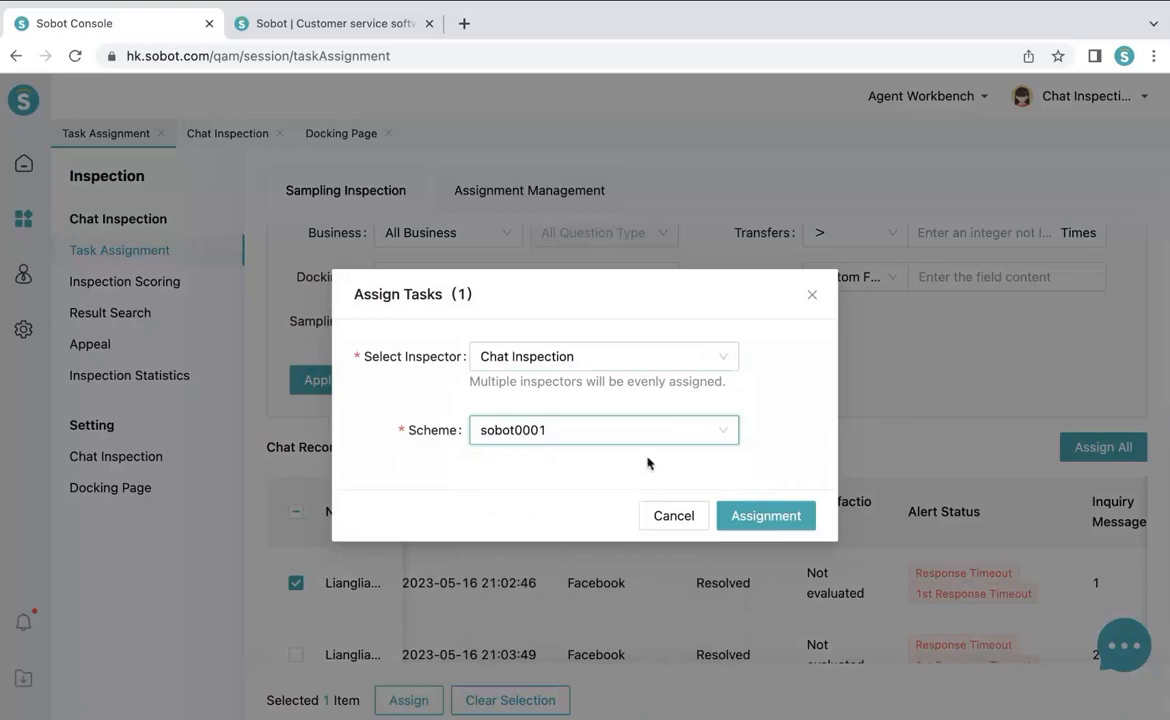
left_click(765, 513)
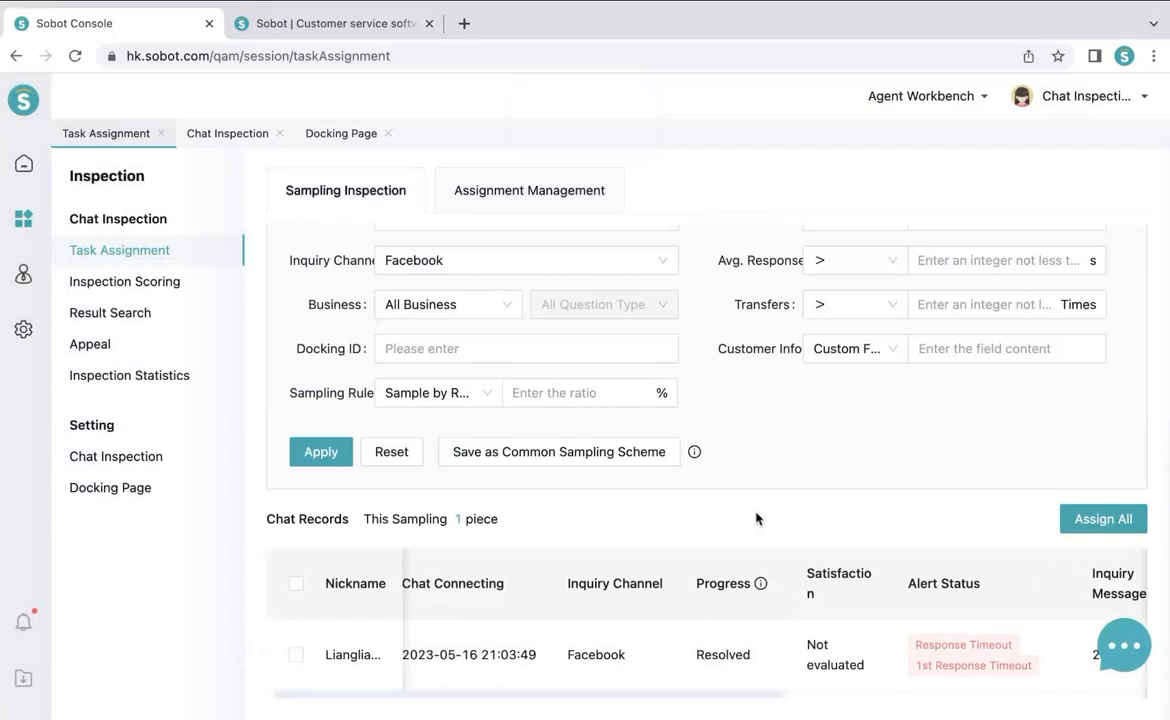
Examine the assigned chats in Assignment Management, including their scores, tags, inspectors, statuses, times and available operations
left_click(553, 192)
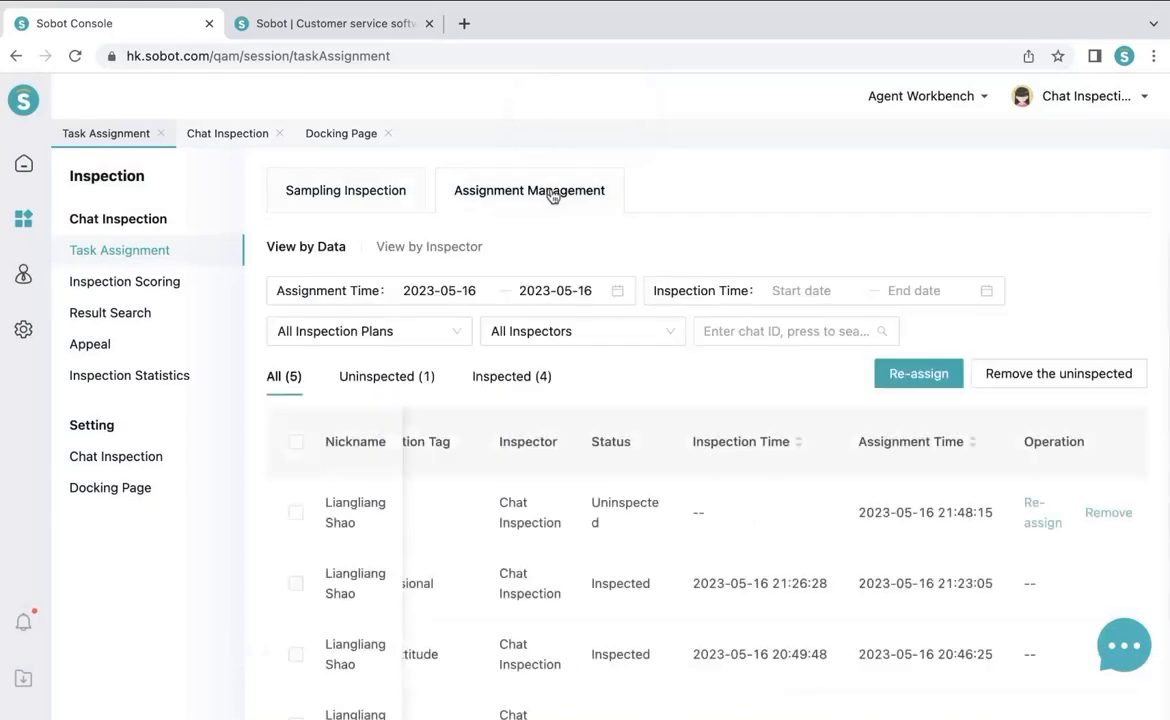
scroll(565, 497, "left", 5)
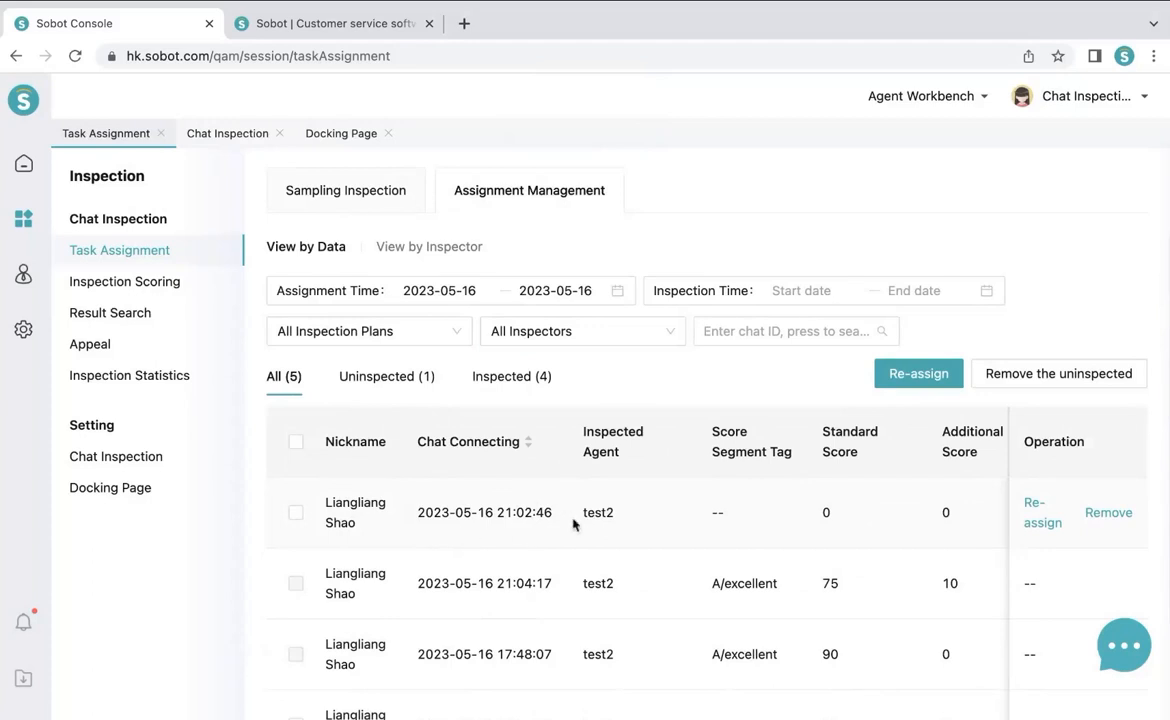
scroll(573, 523, "right", 6)
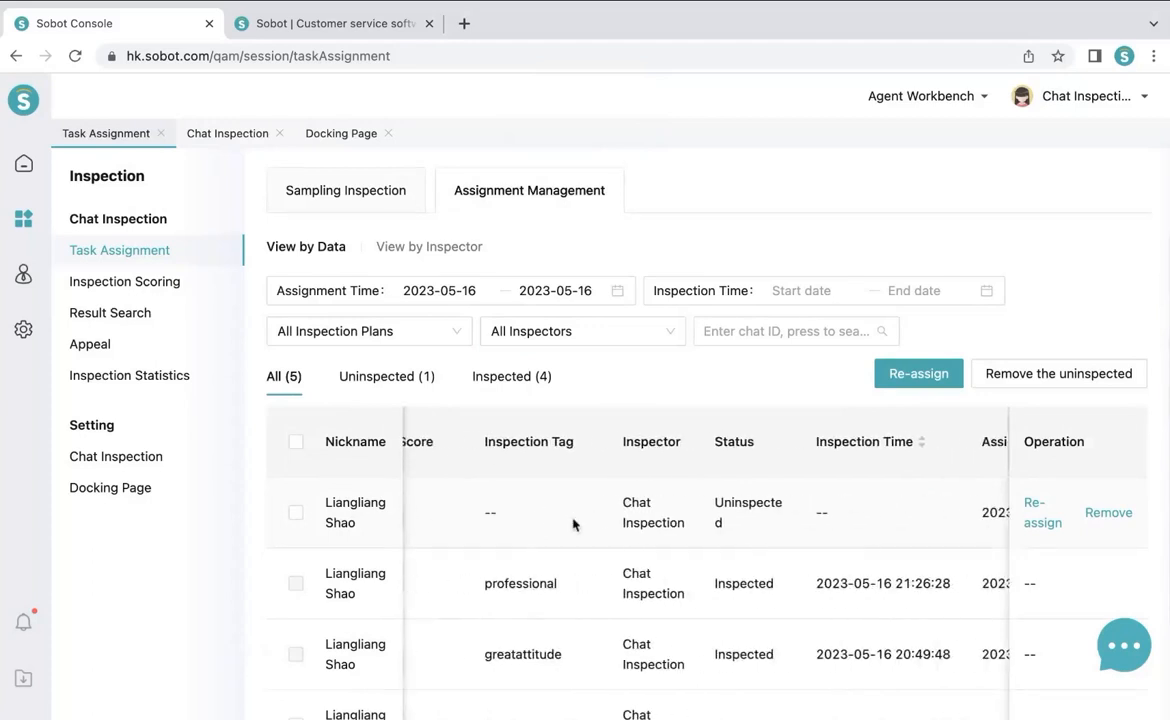
scroll(573, 523, "right", 1)
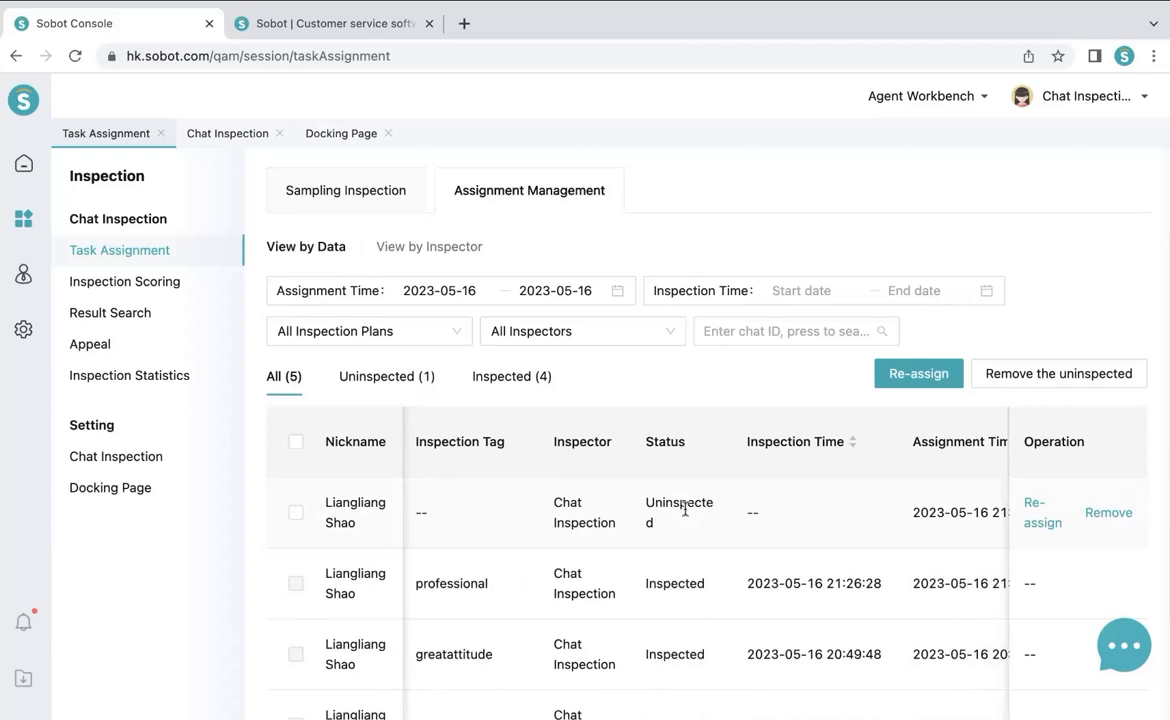
scroll(684, 510, "right", 1)
scroll(684, 512, "down", 2)
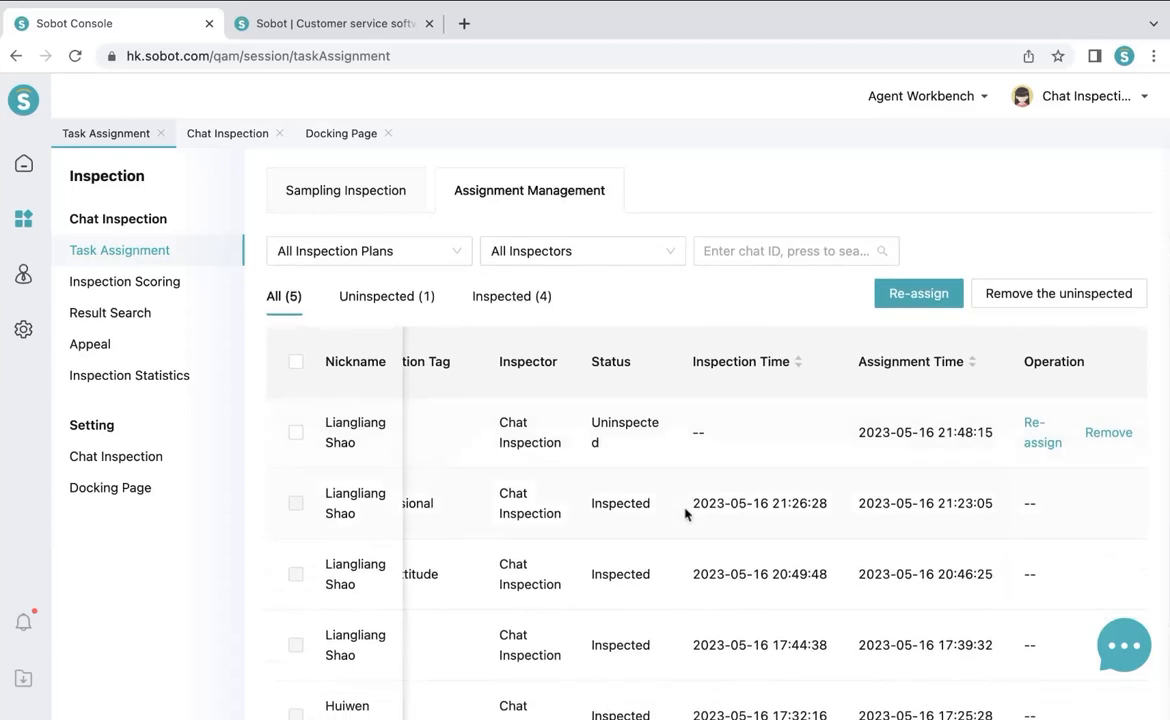
scroll(686, 513, "down", 2)
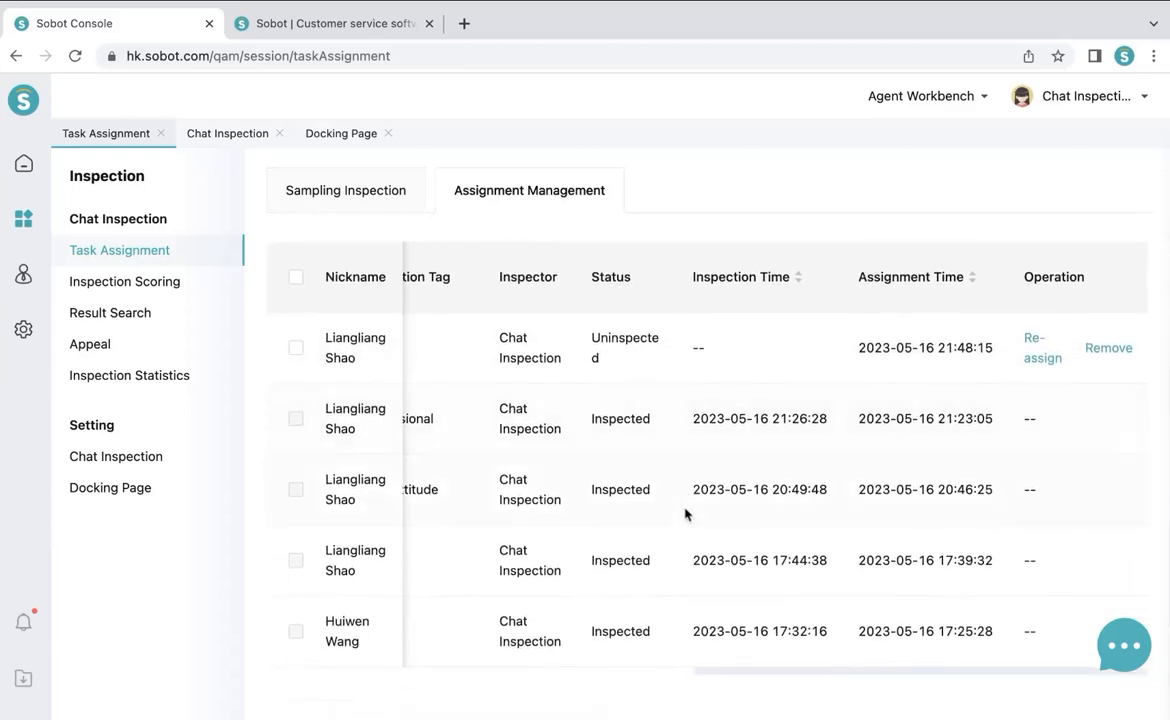
scroll(684, 513, "up", 4)
scroll(684, 513, "left", 5)
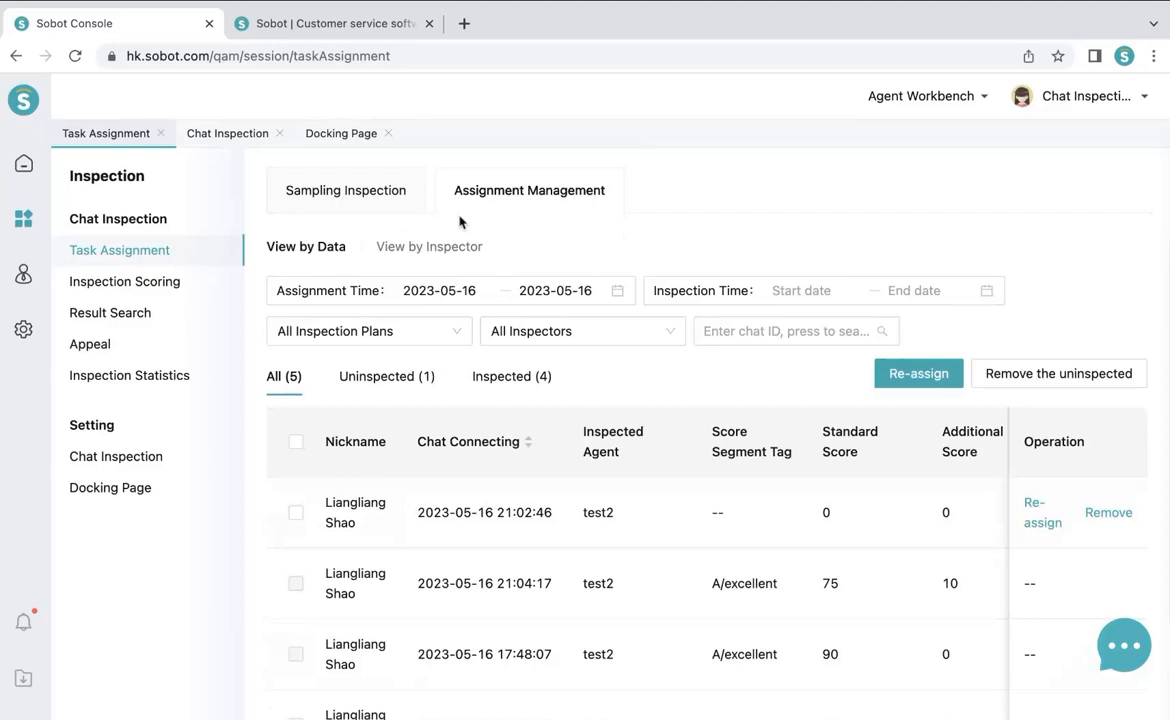
left_click(170, 285)
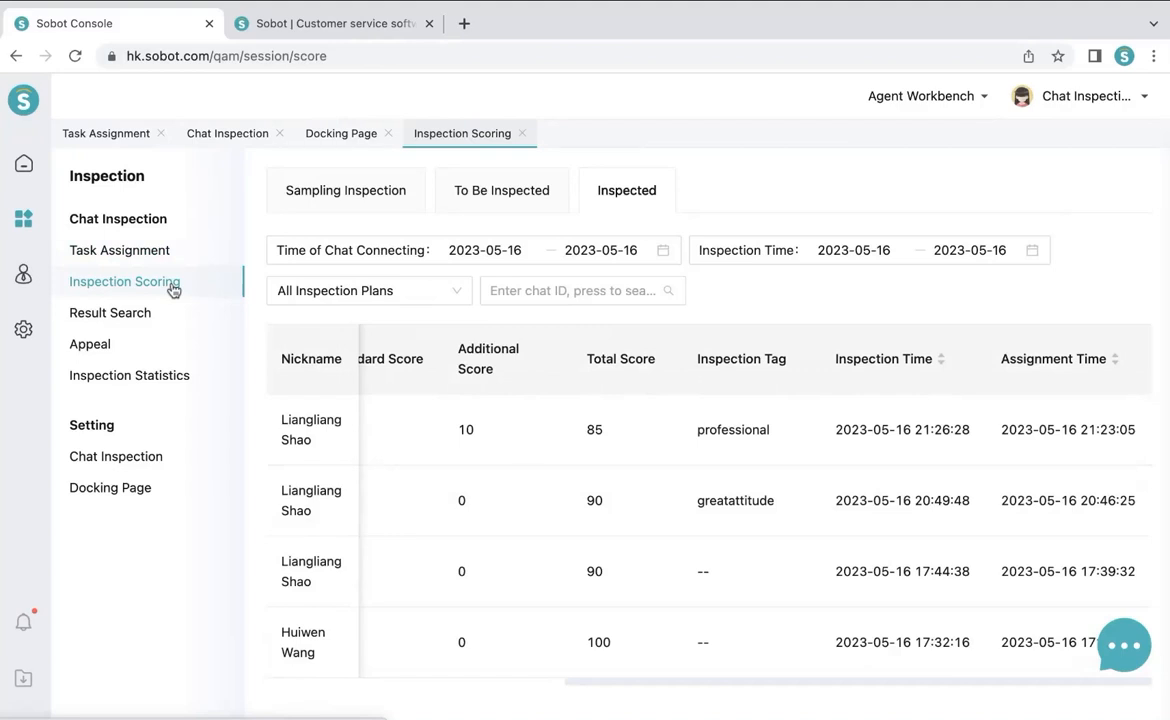
left_click(482, 193)
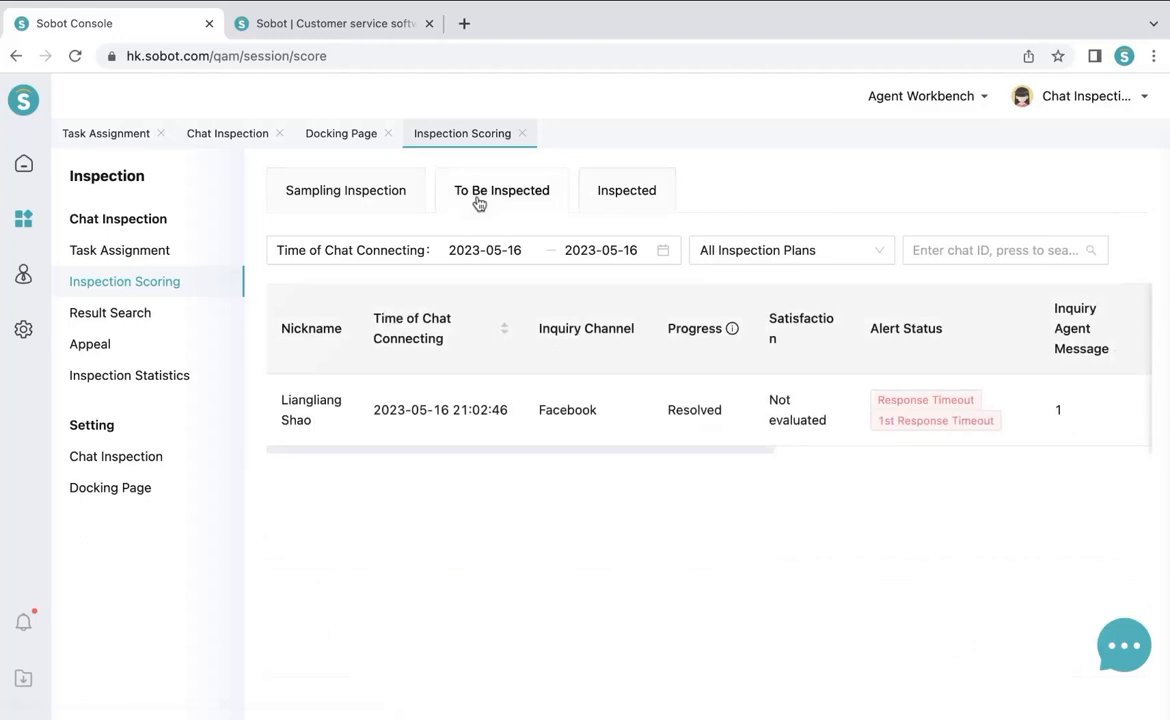
left_click(462, 411)
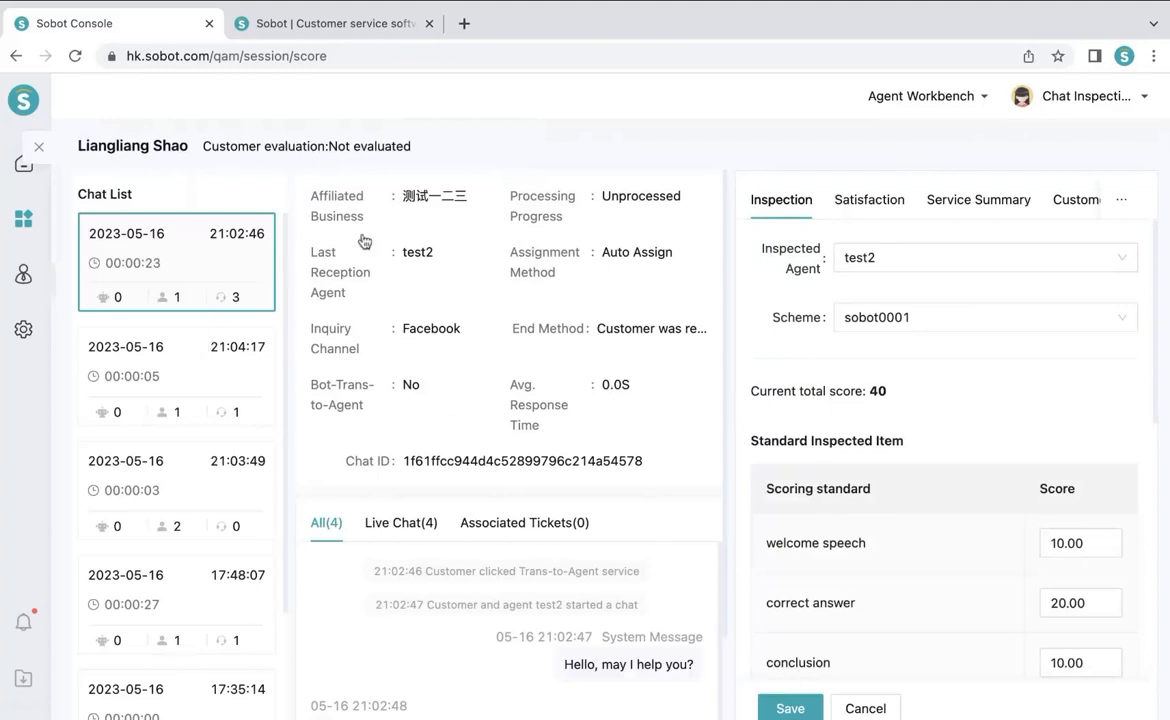
scroll(413, 305, "down", 3)
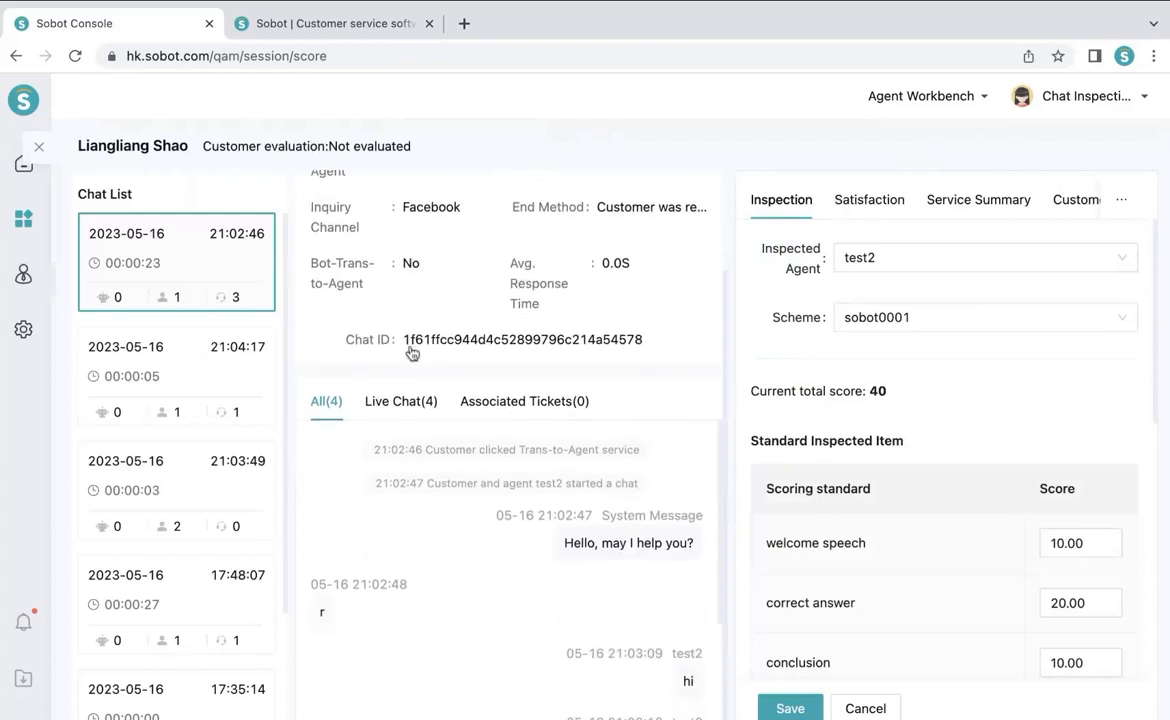
scroll(420, 486, "down", 2)
scroll(422, 486, "down", 1)
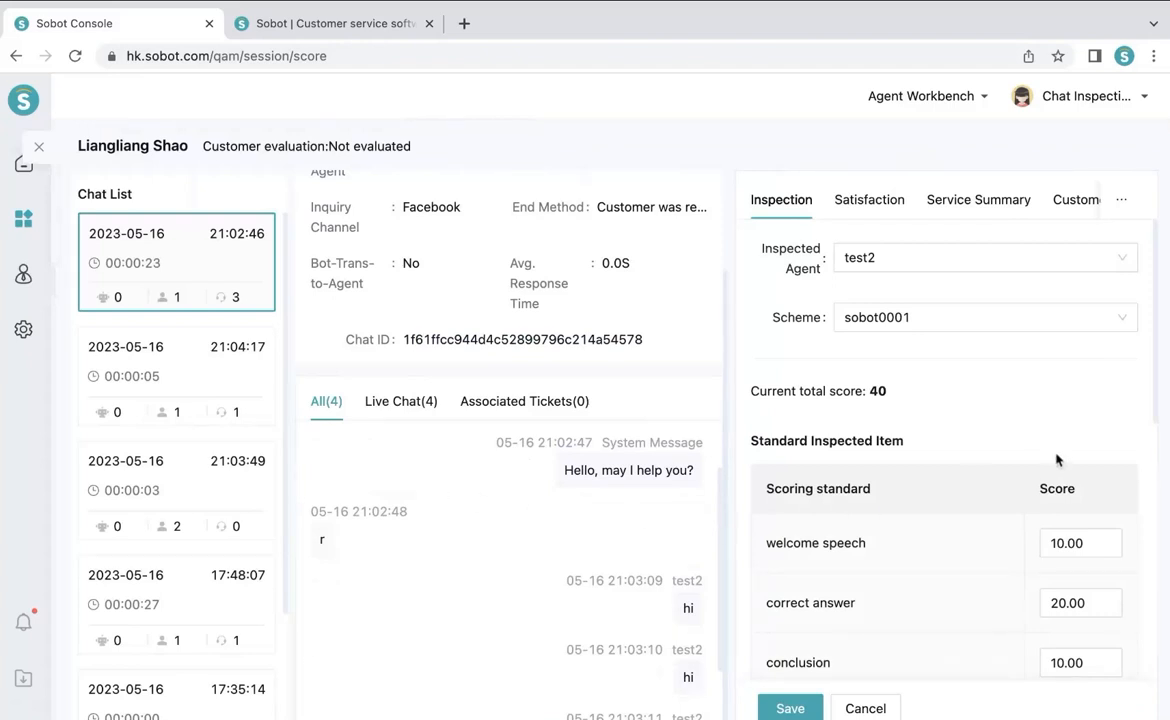
Set the chat's correct answer score to 10 and its additional good review score to 10
scroll(981, 421, "down", 2)
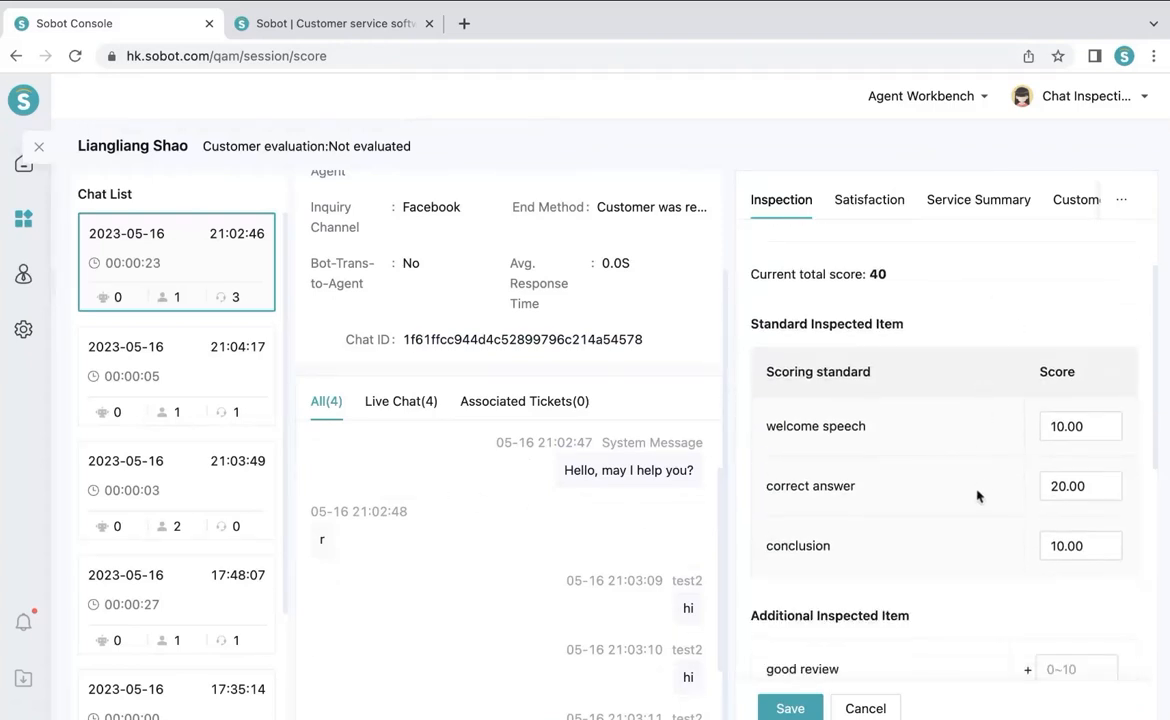
left_click(1060, 485)
key("BackSpace")
type("1")
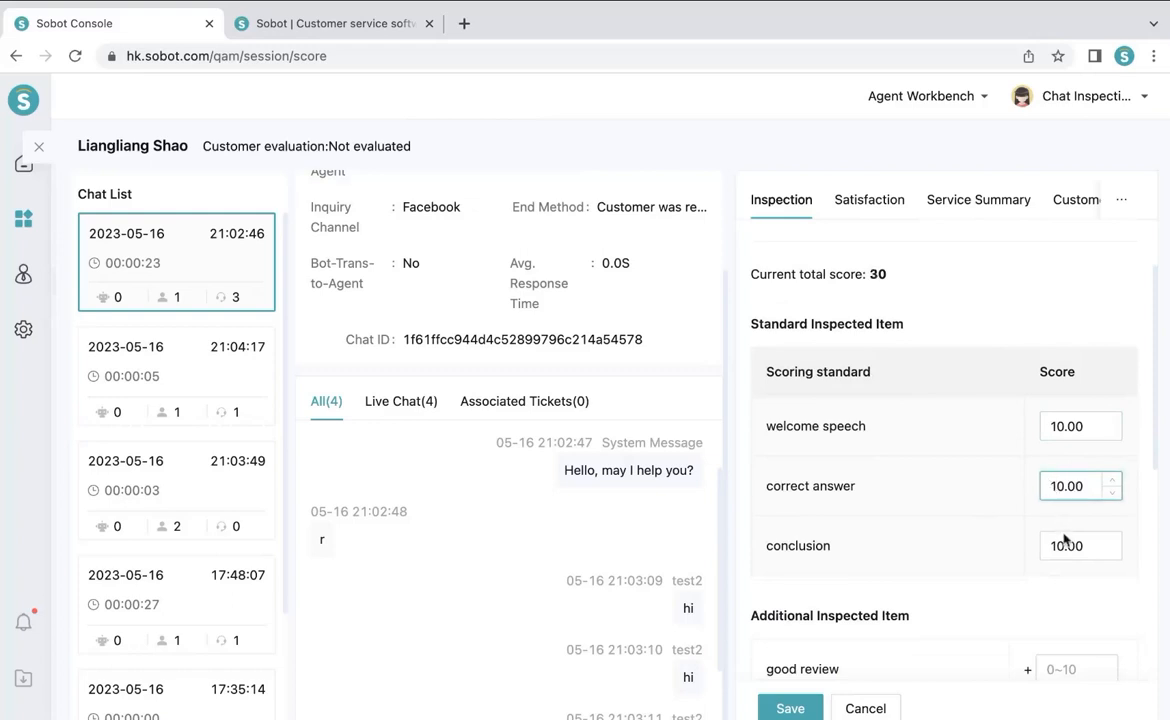
scroll(1110, 557, "down", 2)
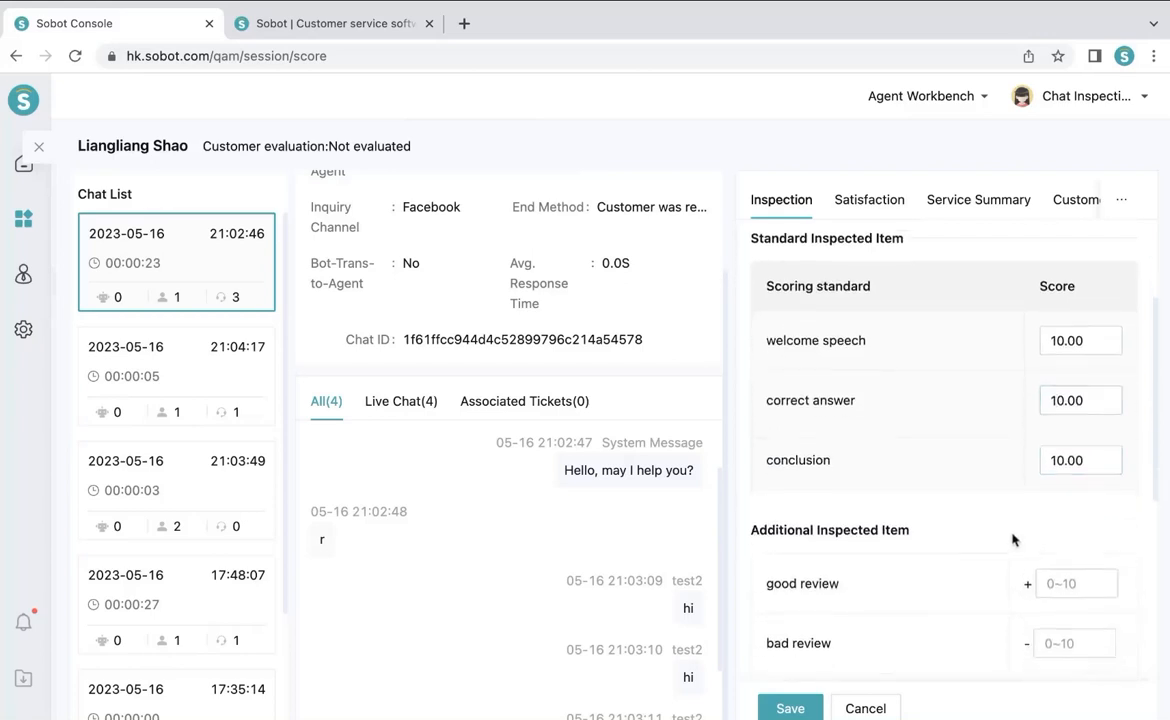
scroll(1013, 541, "down", 2)
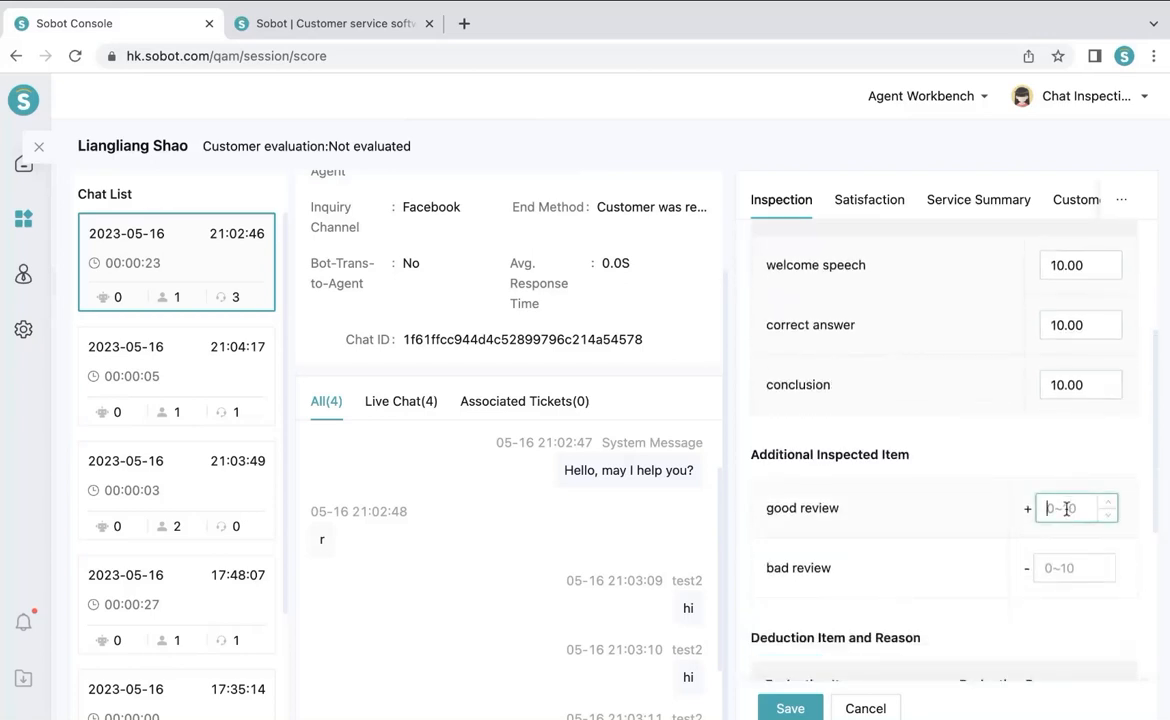
type("10")
left_click(1060, 453)
Enter "good" as the inspection comment for the chat
scroll(1060, 453, "down", 10)
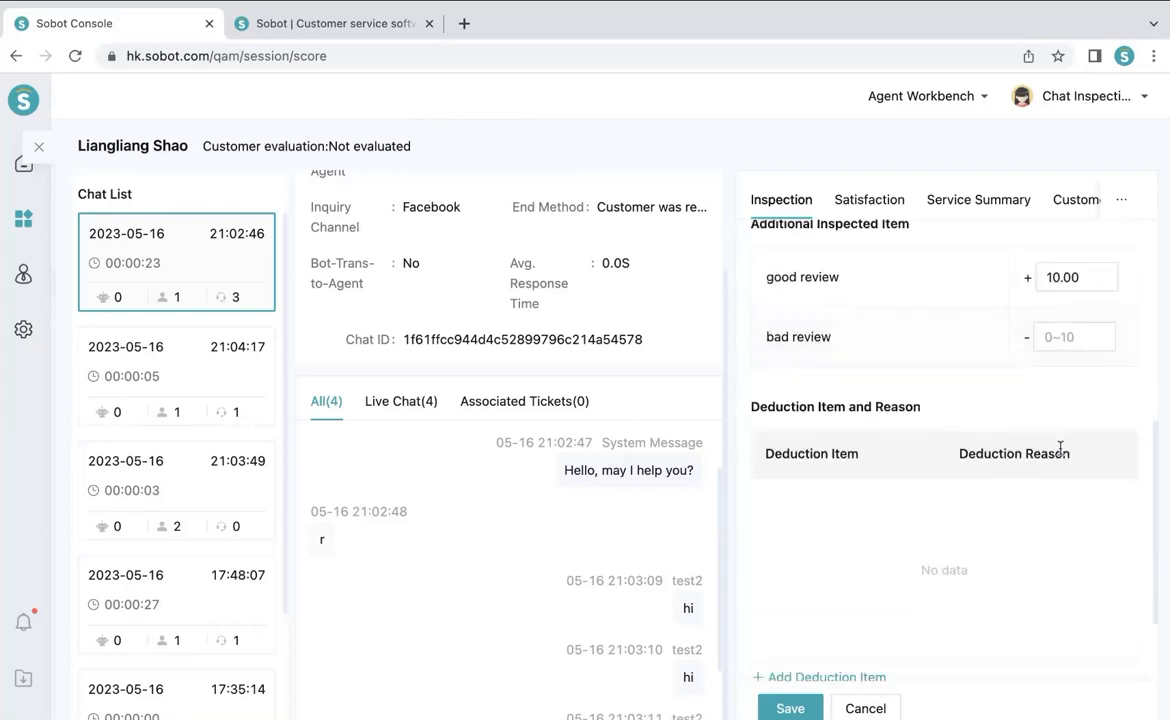
scroll(1060, 453, "down", 3)
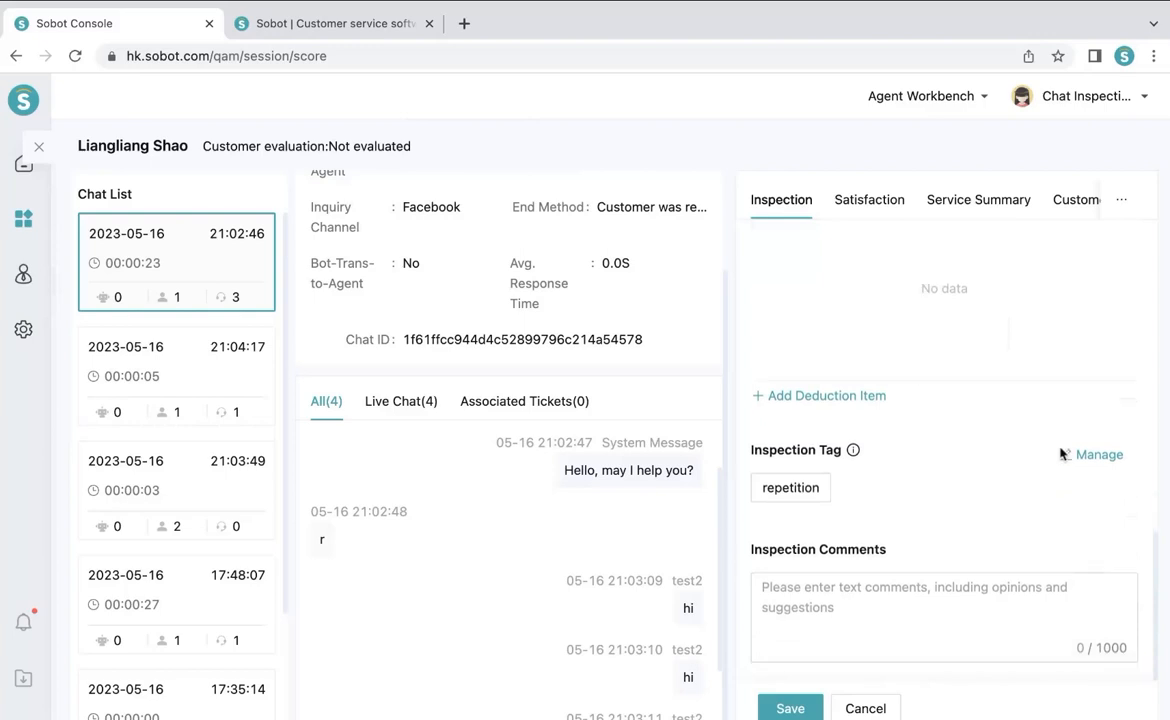
left_click(880, 616)
type("g")
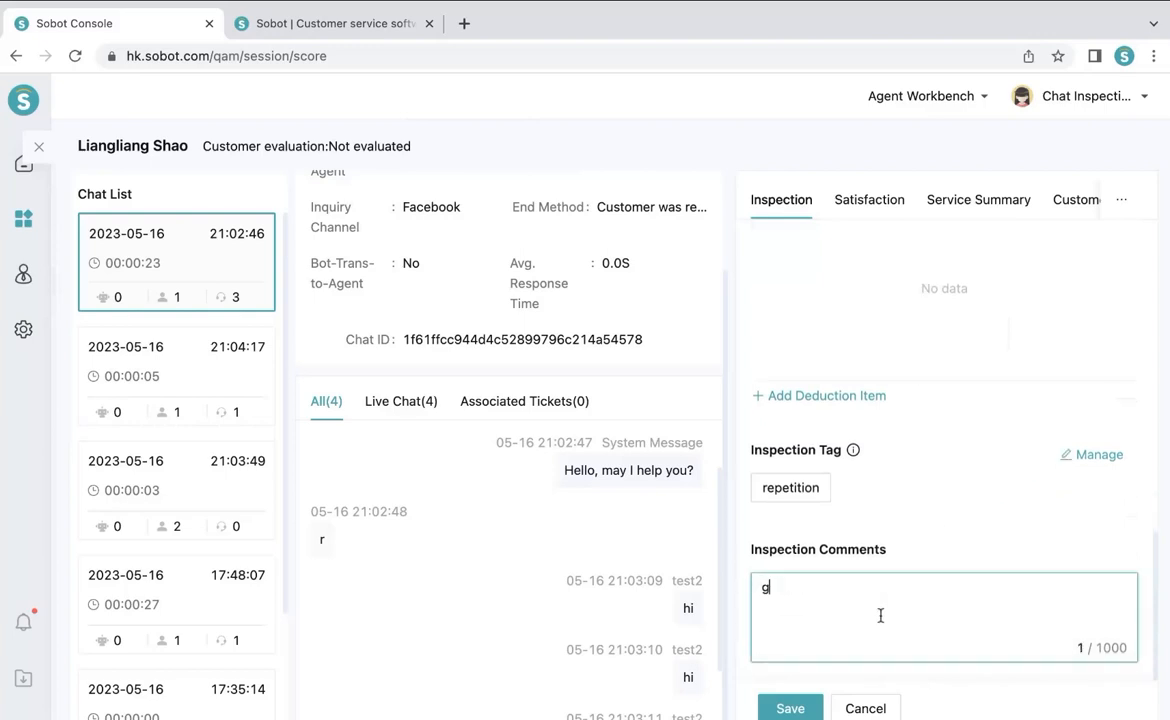
type("ood")
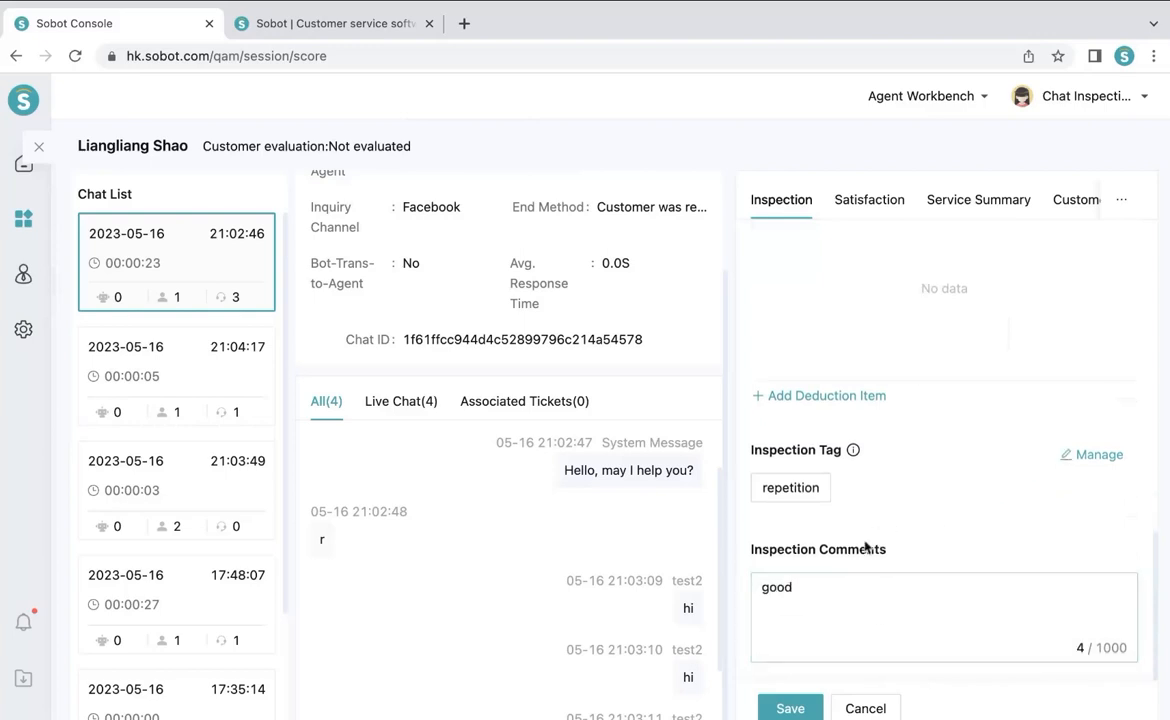
Apply the repetition inspection tag, then save the inspection and close the chat's scoring page
left_click(780, 466)
left_click(766, 625)
left_click(801, 489)
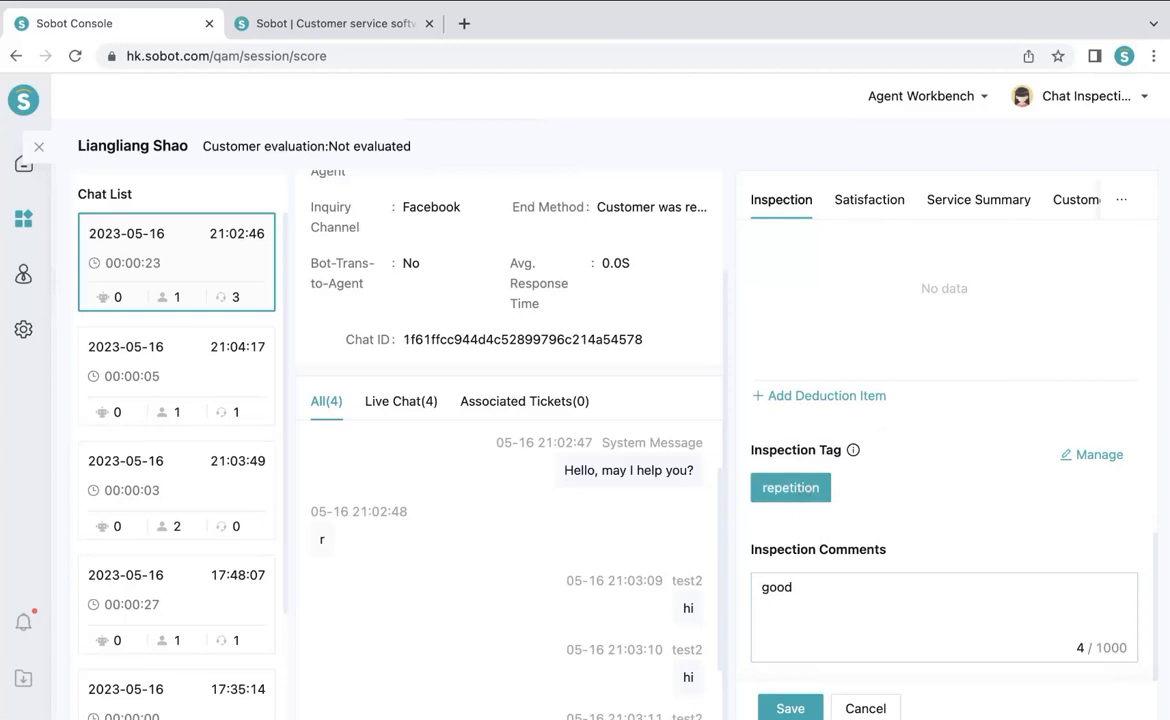
left_click(790, 708)
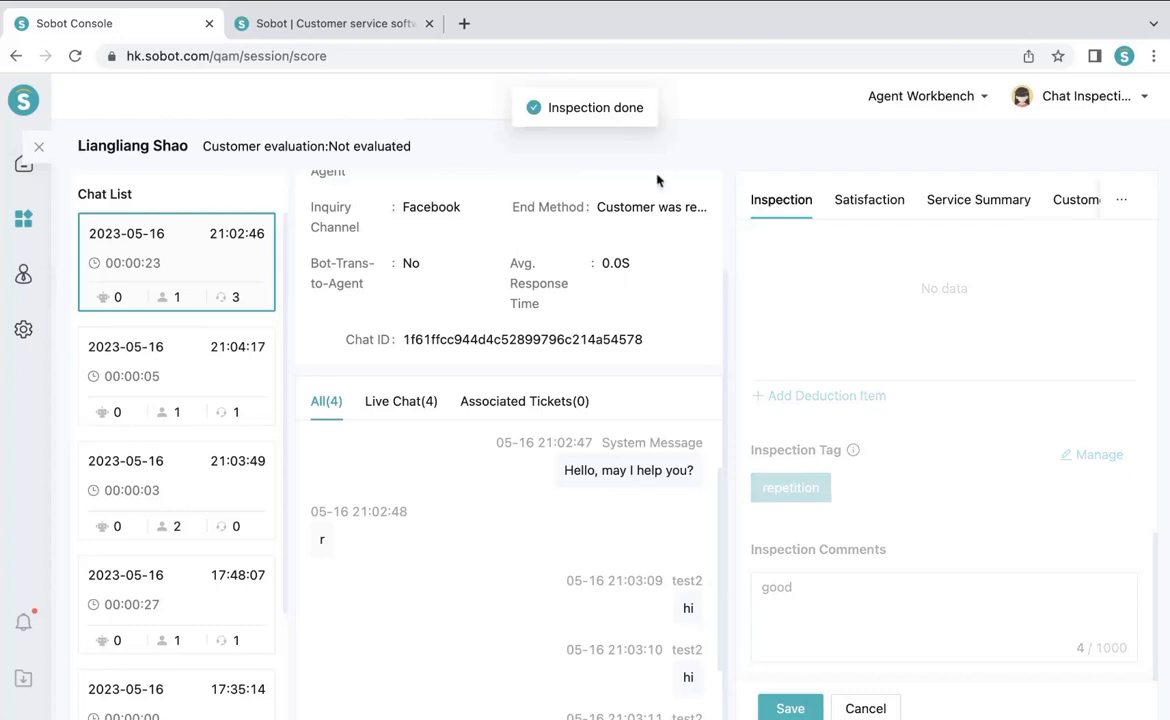
left_click(38, 147)
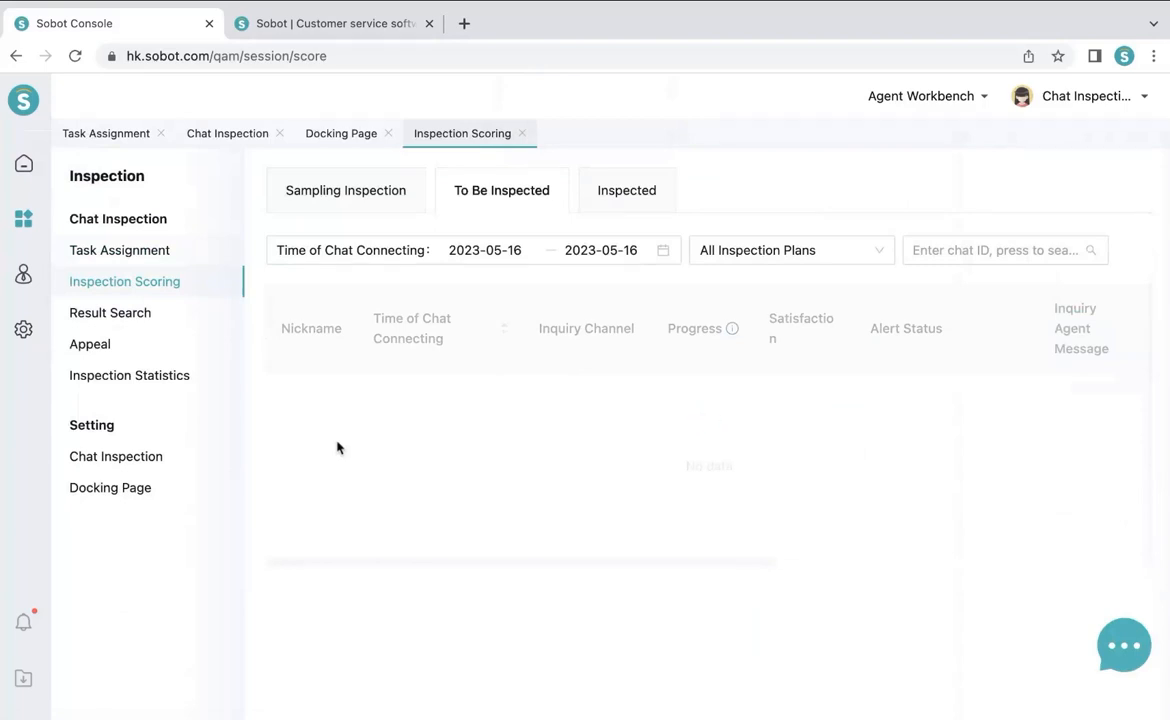
Look through the Inspected list and the Appeal page, and examine the scores, tags, inspection times and inspectors in Result Search
left_click(602, 184)
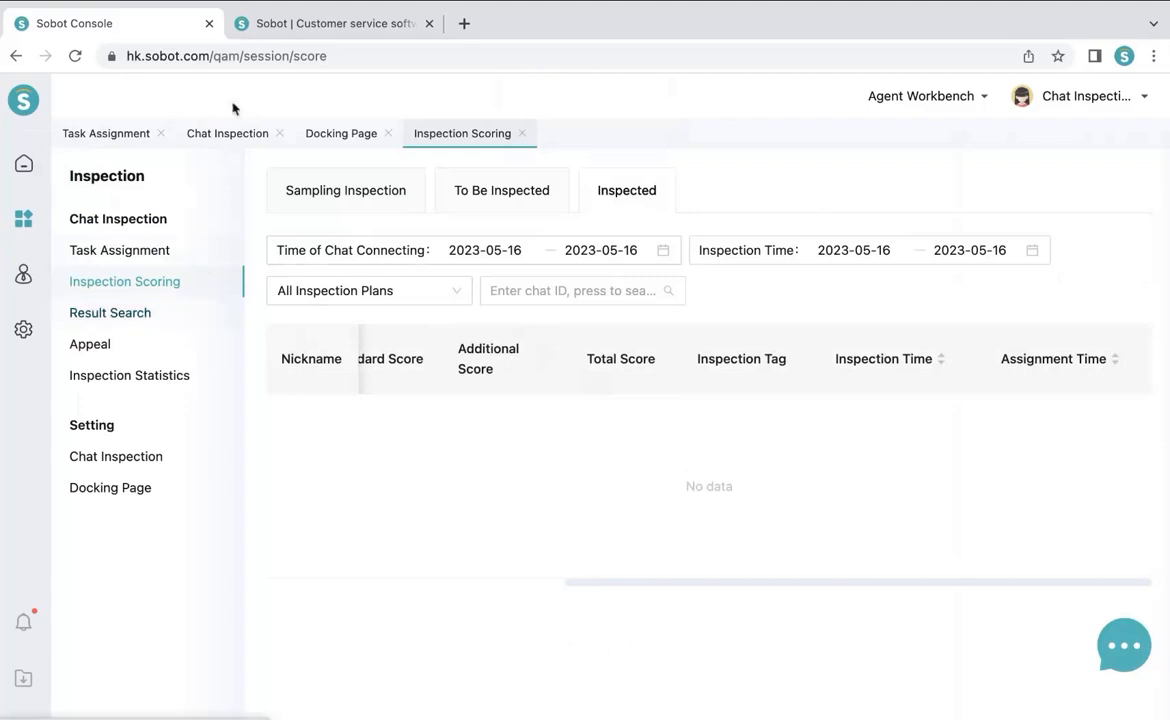
left_click(110, 313)
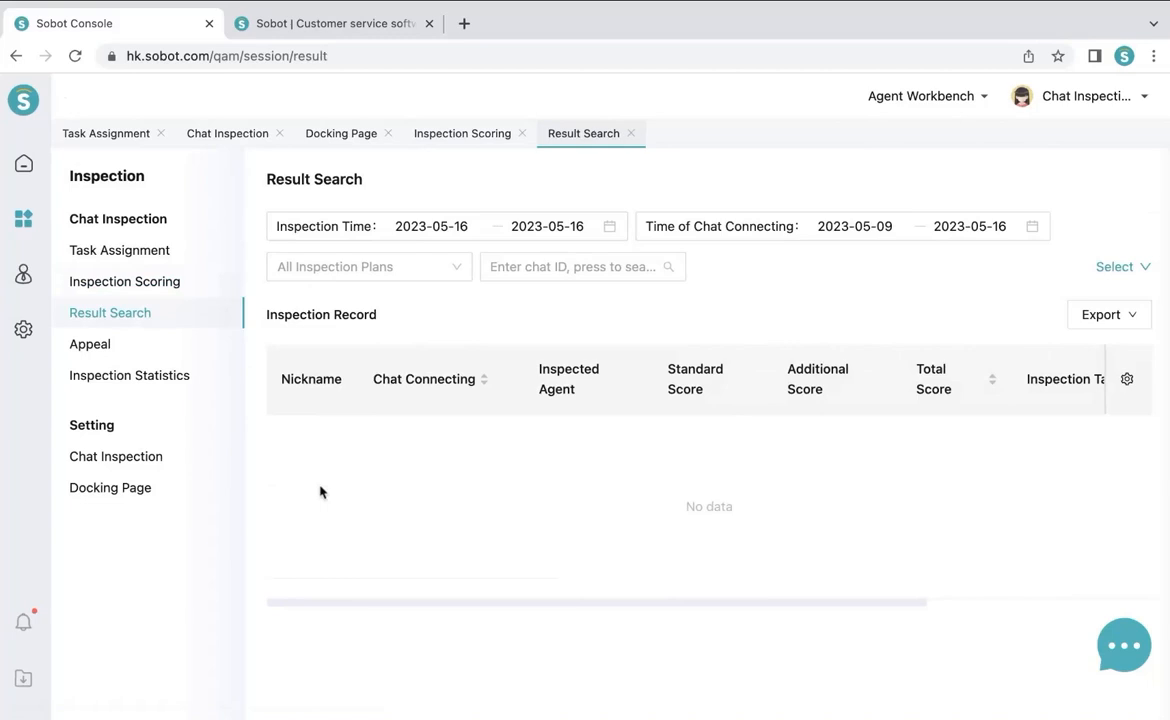
left_click(153, 344)
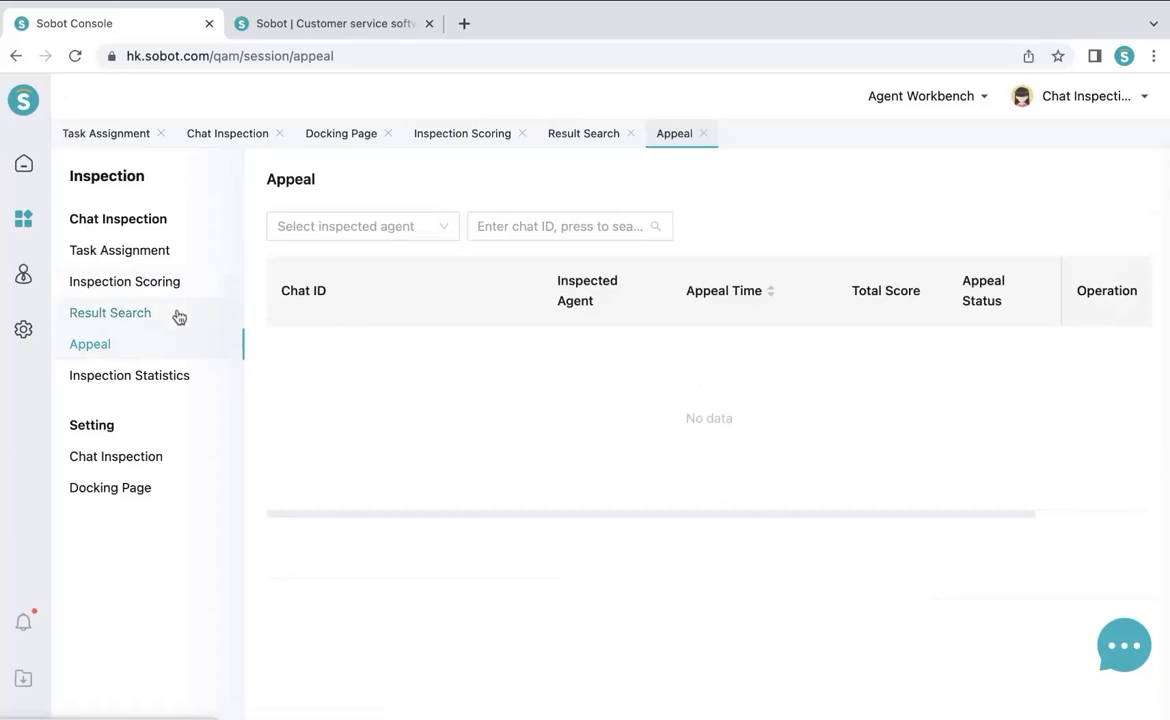
left_click(175, 315)
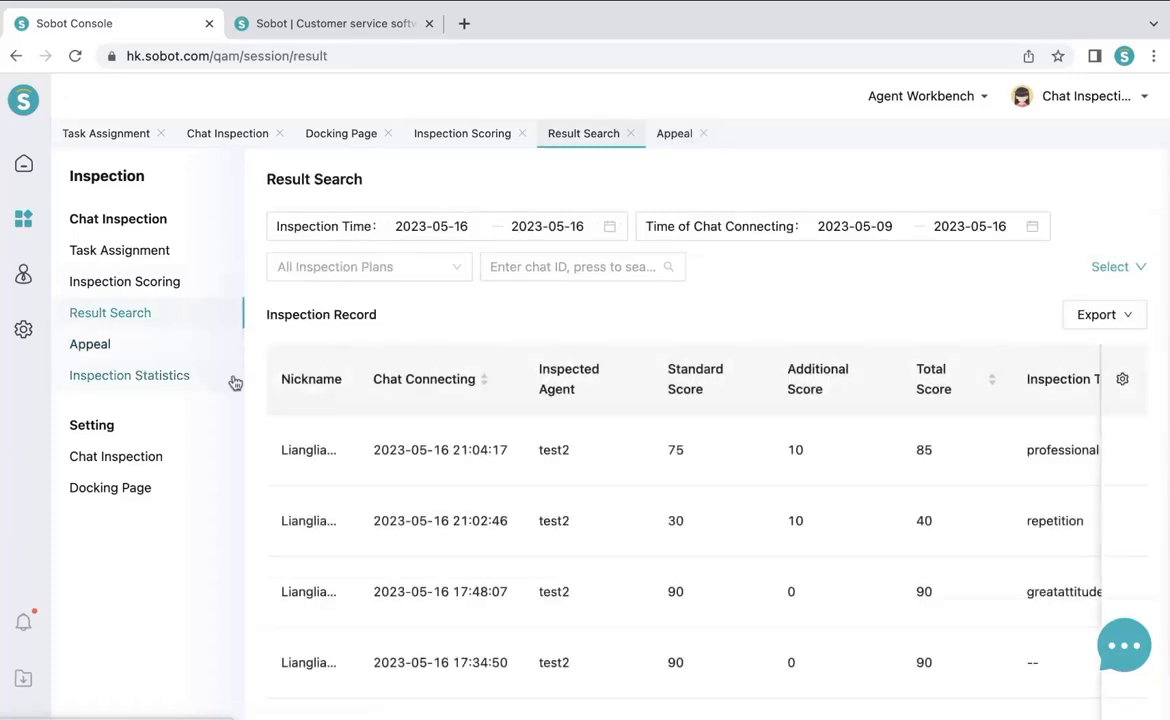
scroll(481, 472, "right", 4)
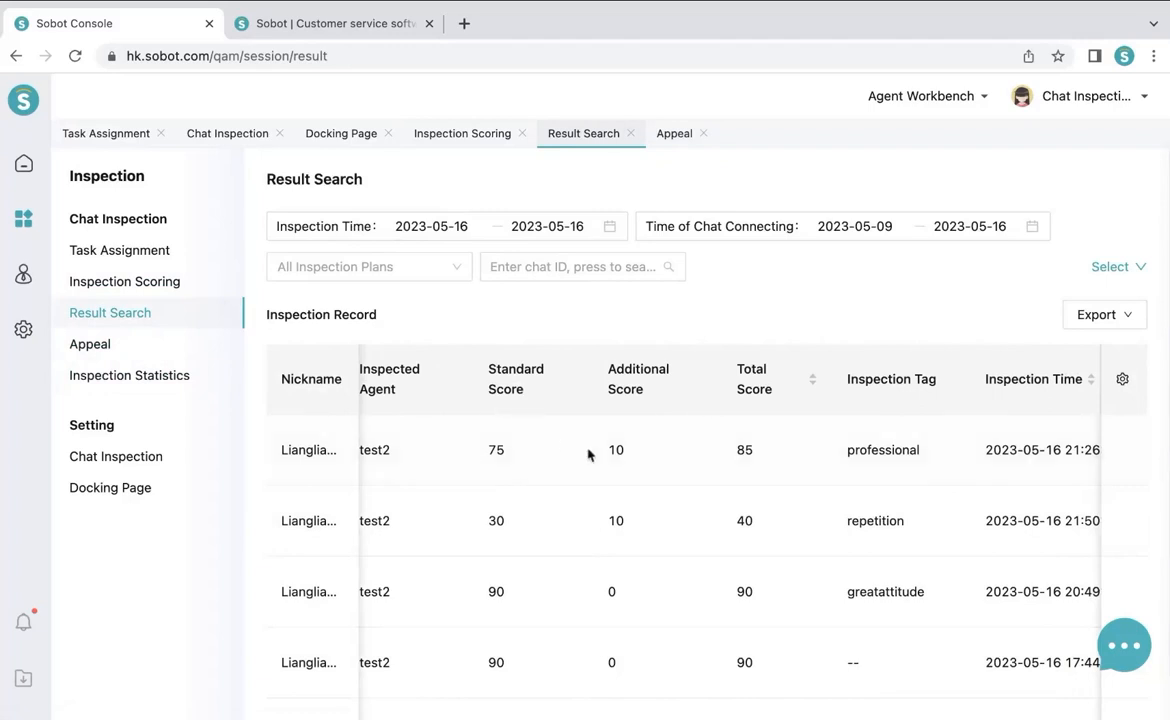
scroll(625, 442, "right", 2)
scroll(731, 436, "right", 1)
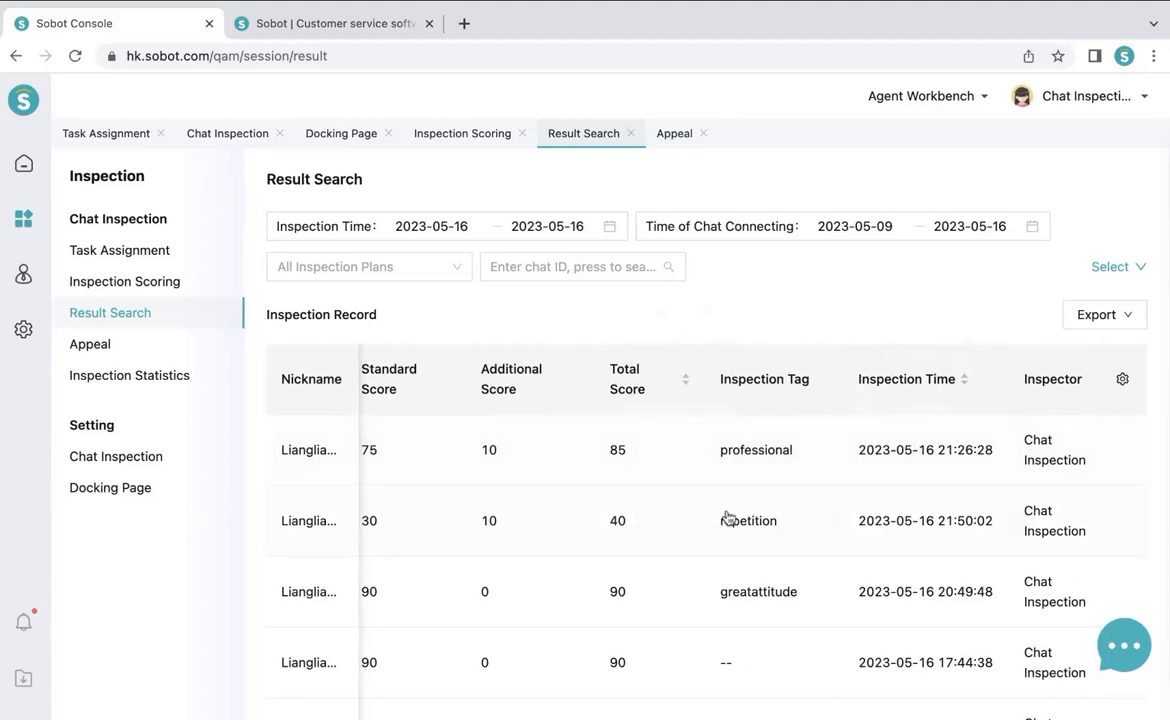
scroll(724, 517, "left", 3)
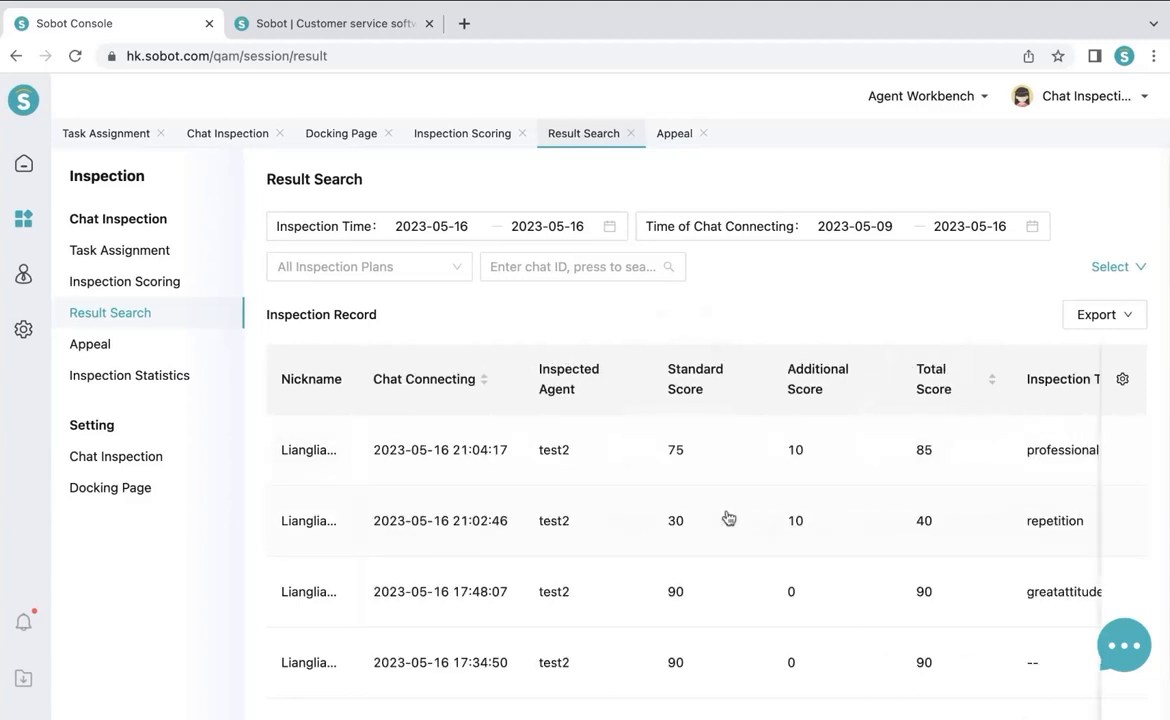
Examine the inspection, re-inspection and score figures in the Overview Data of Inspection Statistics
left_click(165, 379)
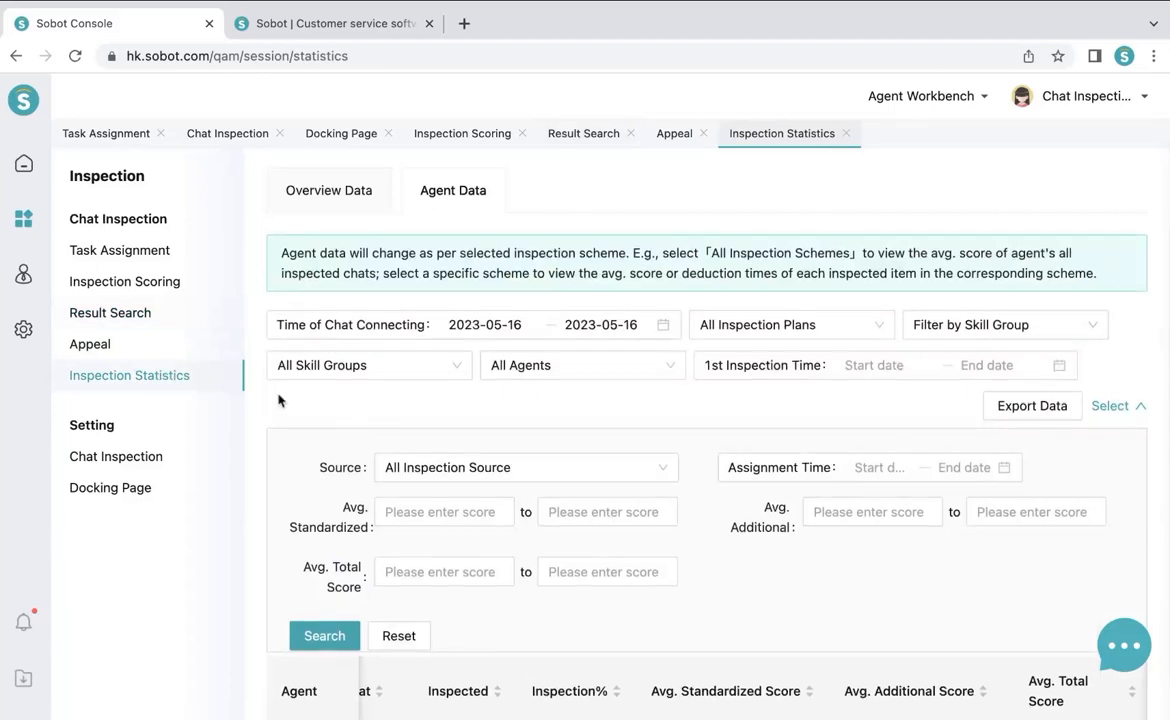
scroll(282, 397, "down", 1)
left_click(324, 190)
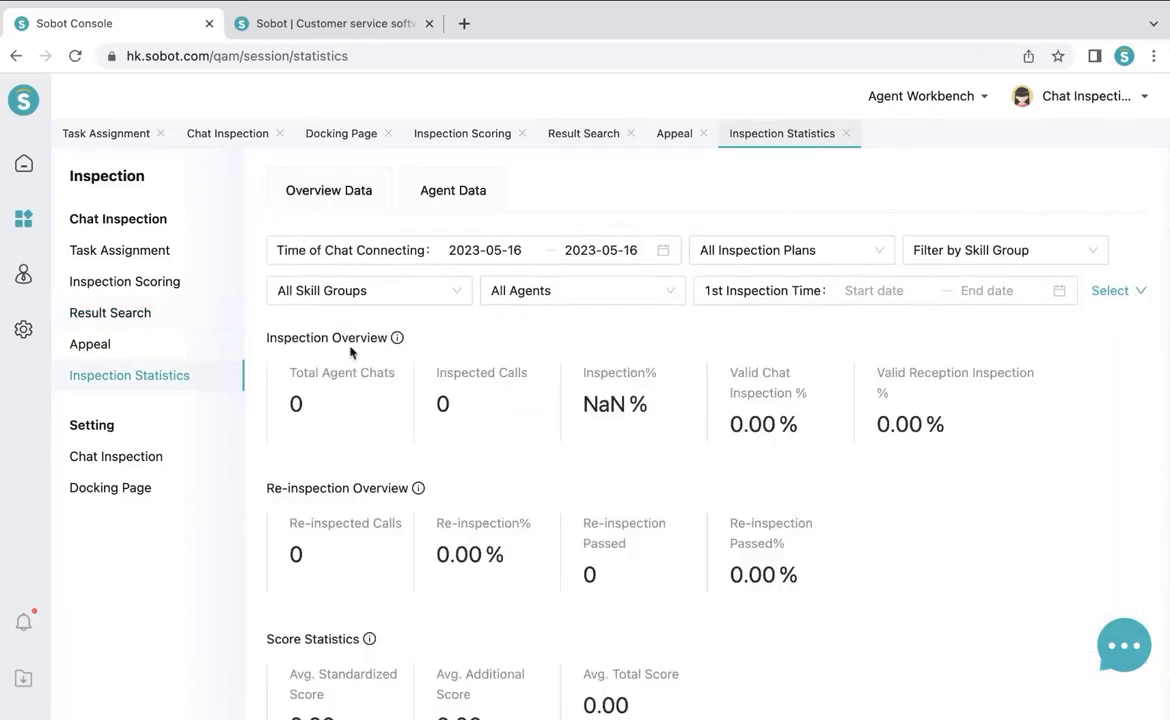
scroll(350, 348, "down", 1)
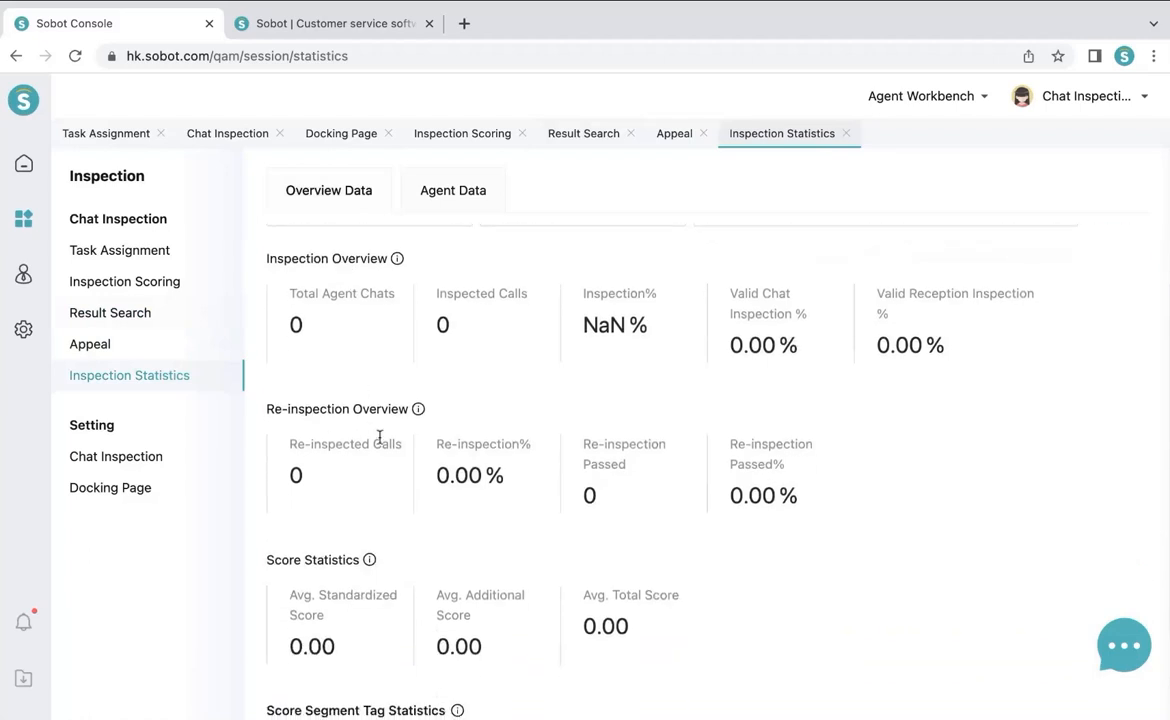
scroll(380, 437, "down", 1)
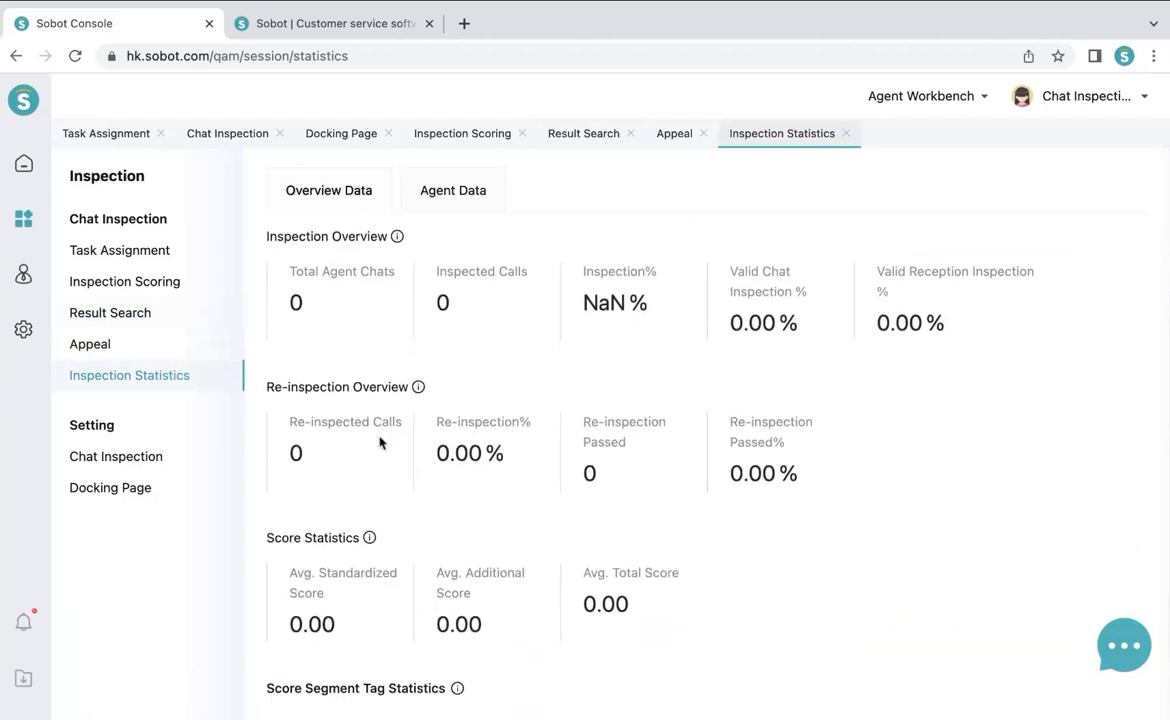
scroll(380, 442, "down", 1)
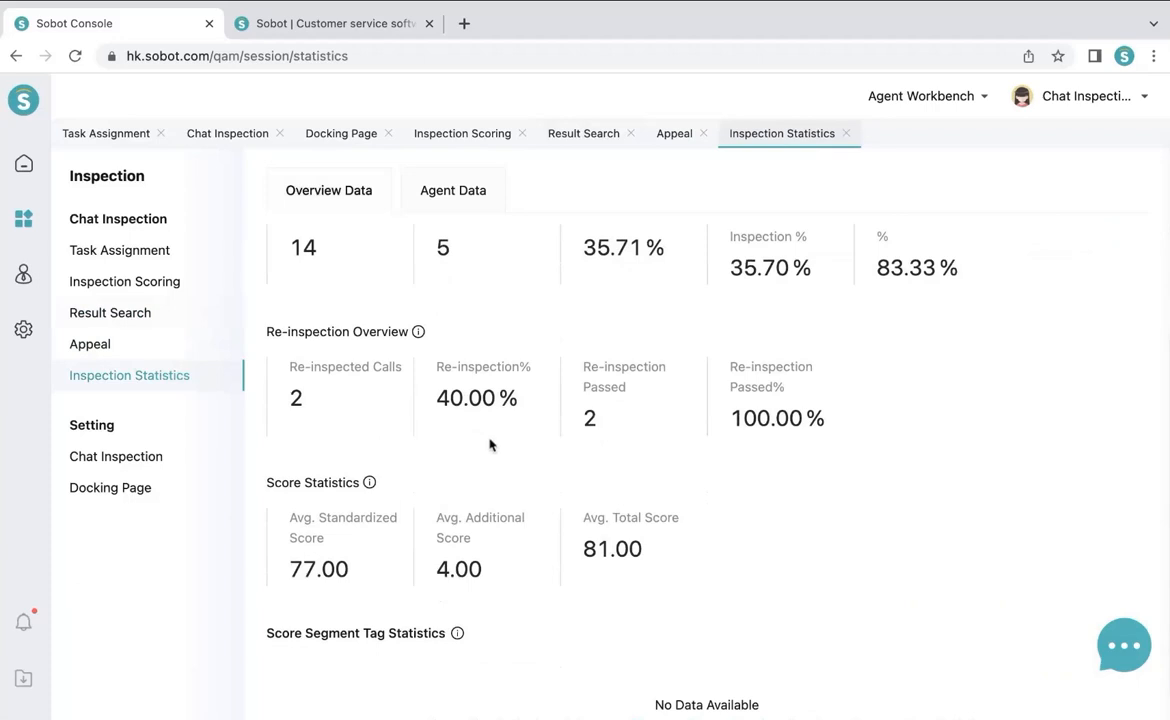
scroll(490, 444, "down", 1)
scroll(490, 444, "up", 2)
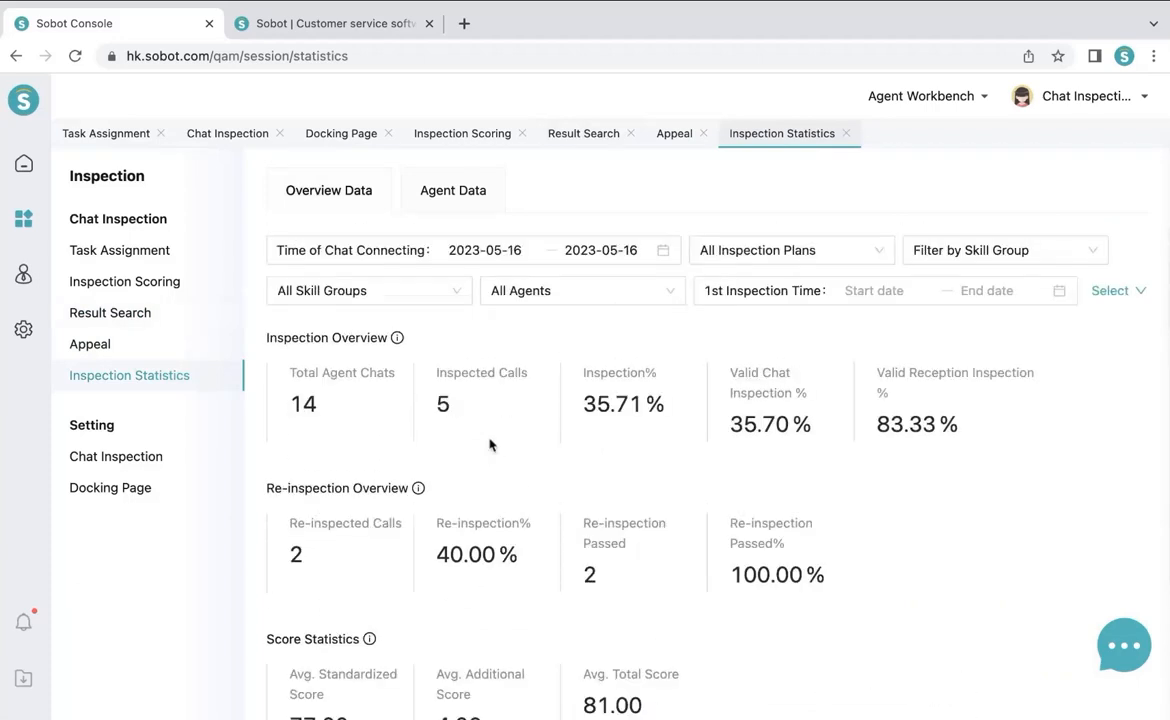
View the Agent Data statistics with their filter and export options
left_click(457, 187)
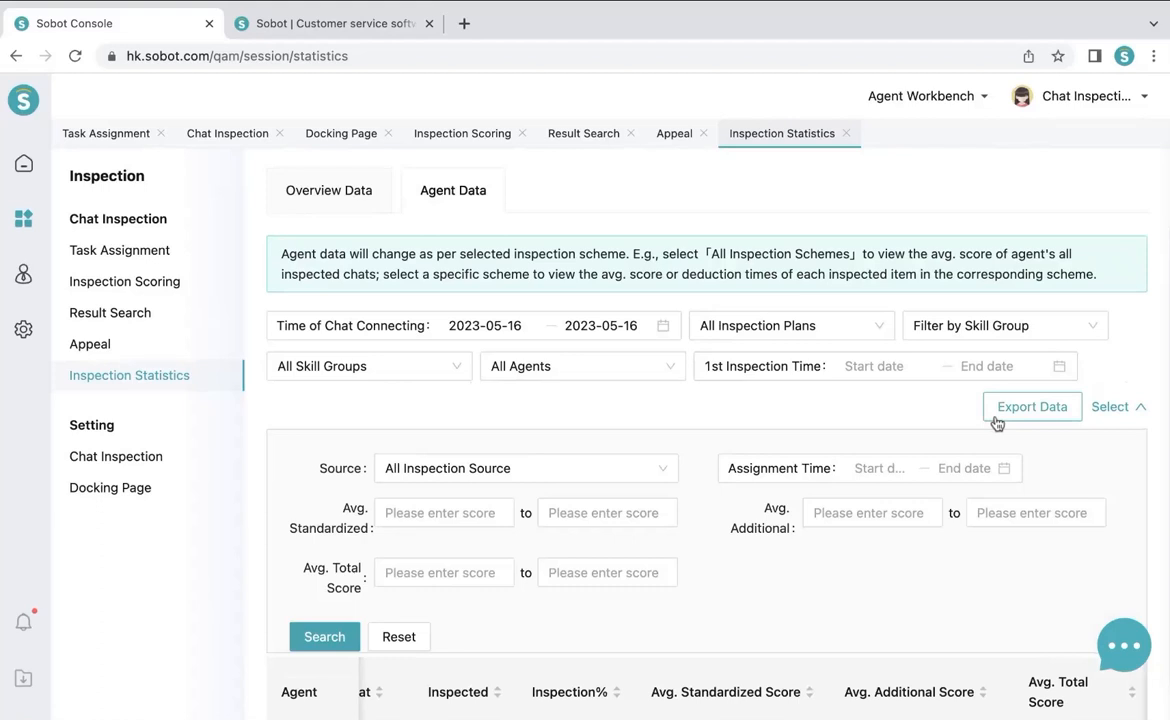
scroll(678, 389, "up", 1)
left_click(683, 30)
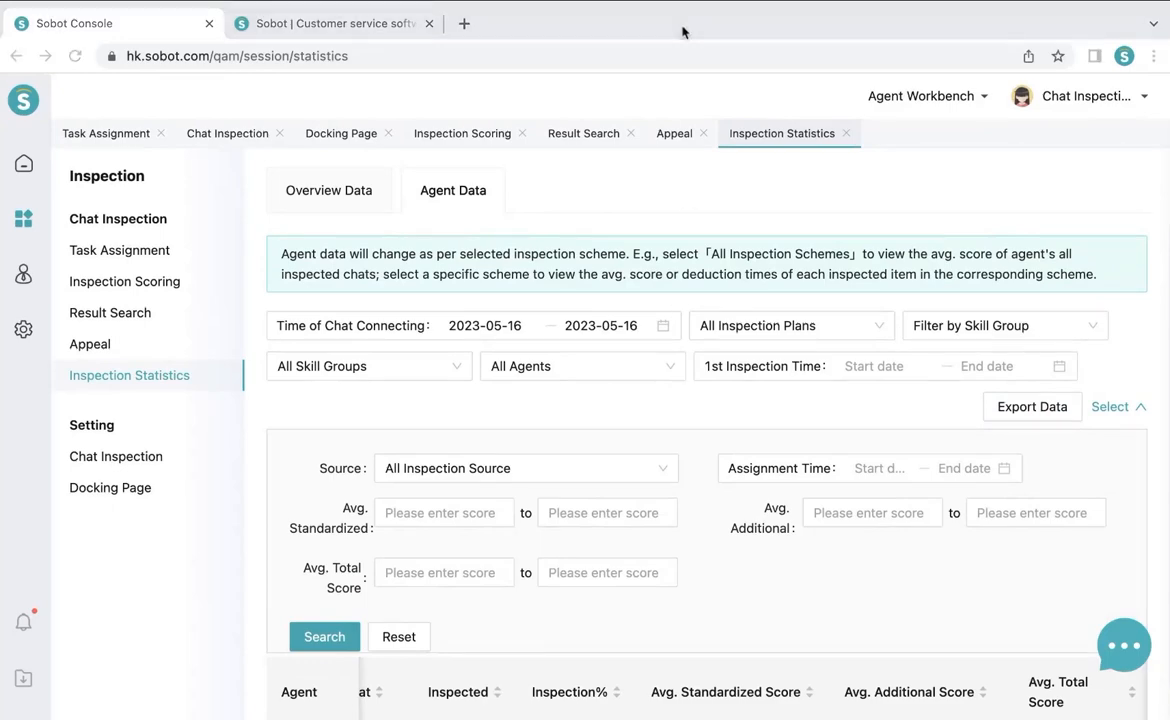